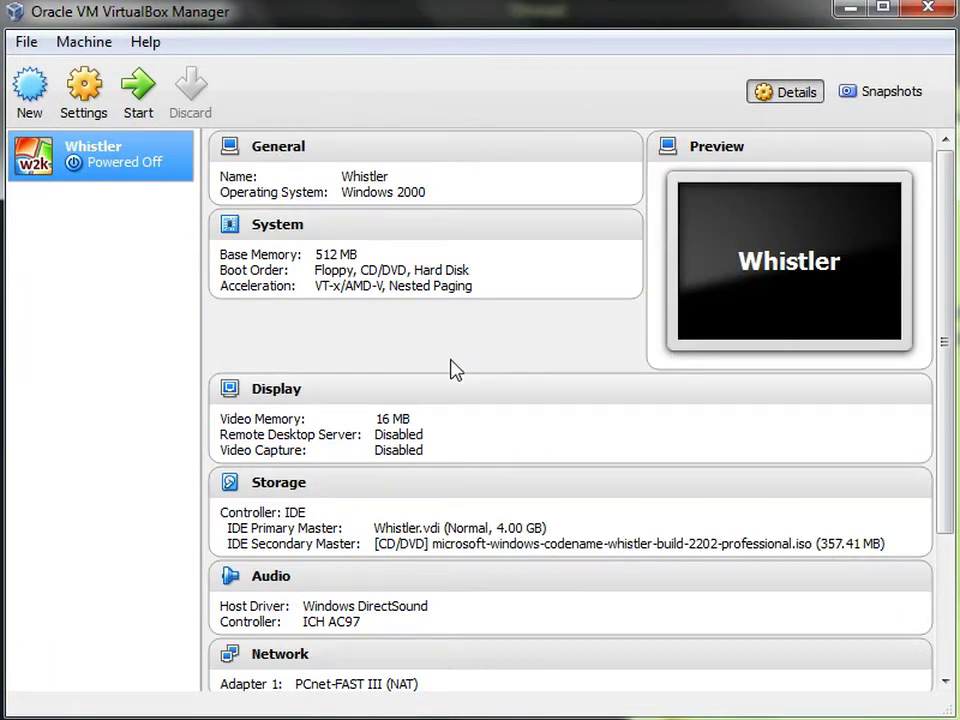
- Start the Whistler virtual machine in VirtualBox and let text-mode setup run
{"action": "left_click", "coordinate": [140, 95]}
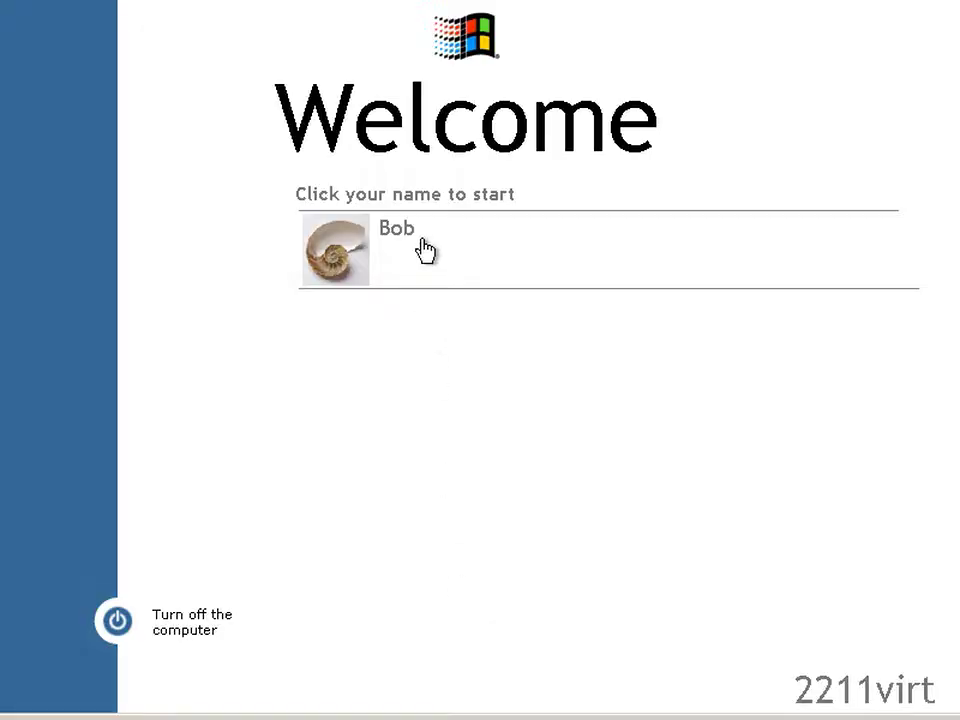
- Jump to the ntdll.dll section of the System32 changes report
{"action": "left_click", "coordinate": [425, 250]}
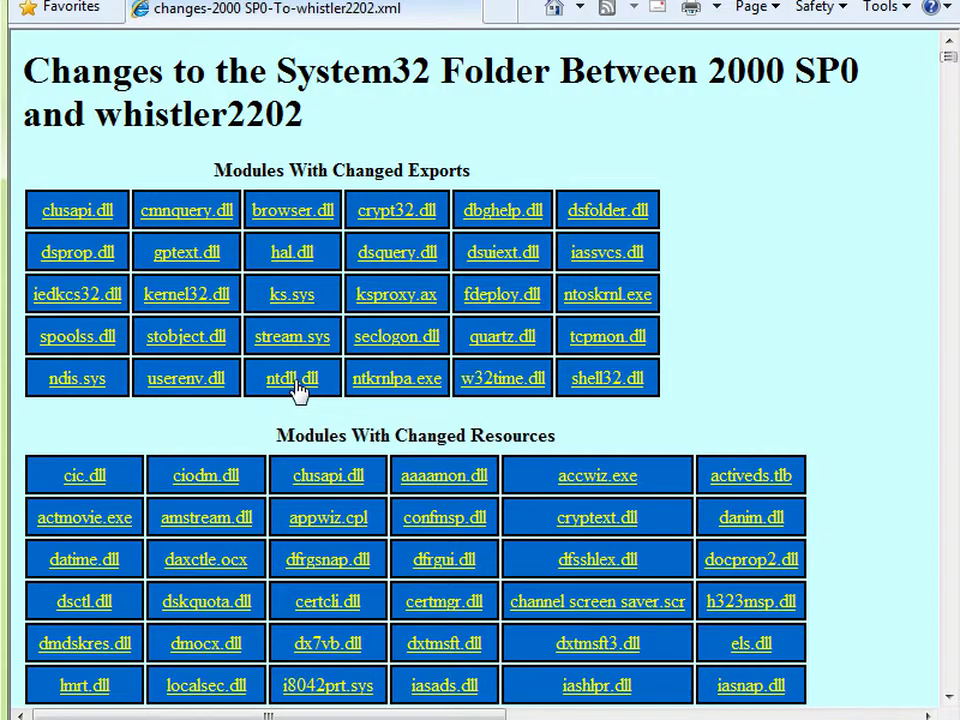
{"action": "left_click", "coordinate": [296, 384]}
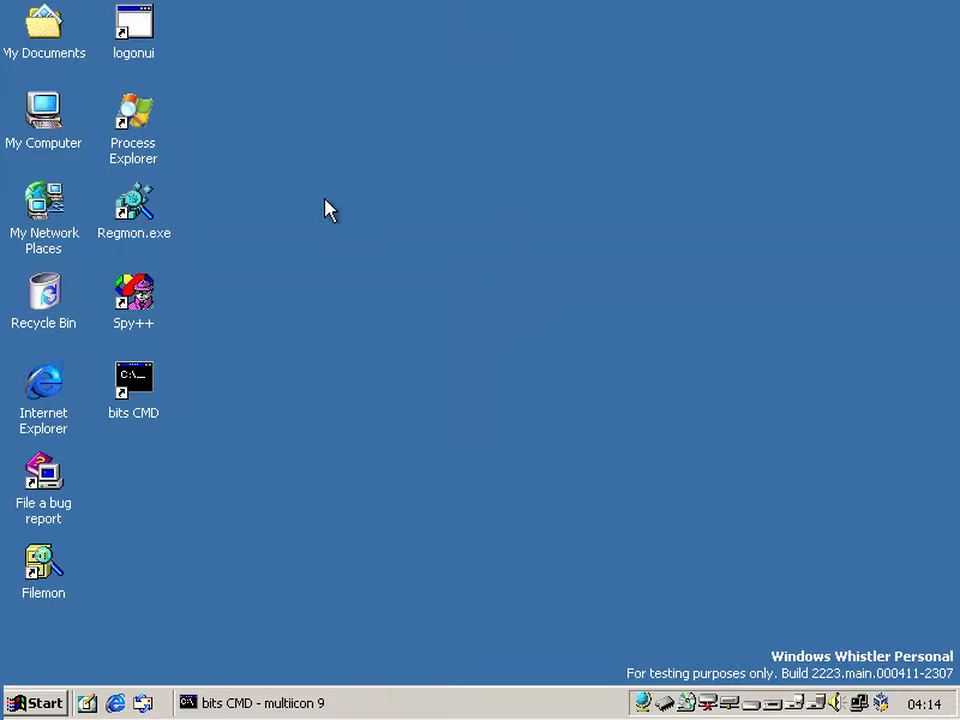
- Open My Documents > My Pictures, select cleartype.bmp and normal.bmp, and show their Send To options
{"action": "left_click", "coordinate": [50, 50]}
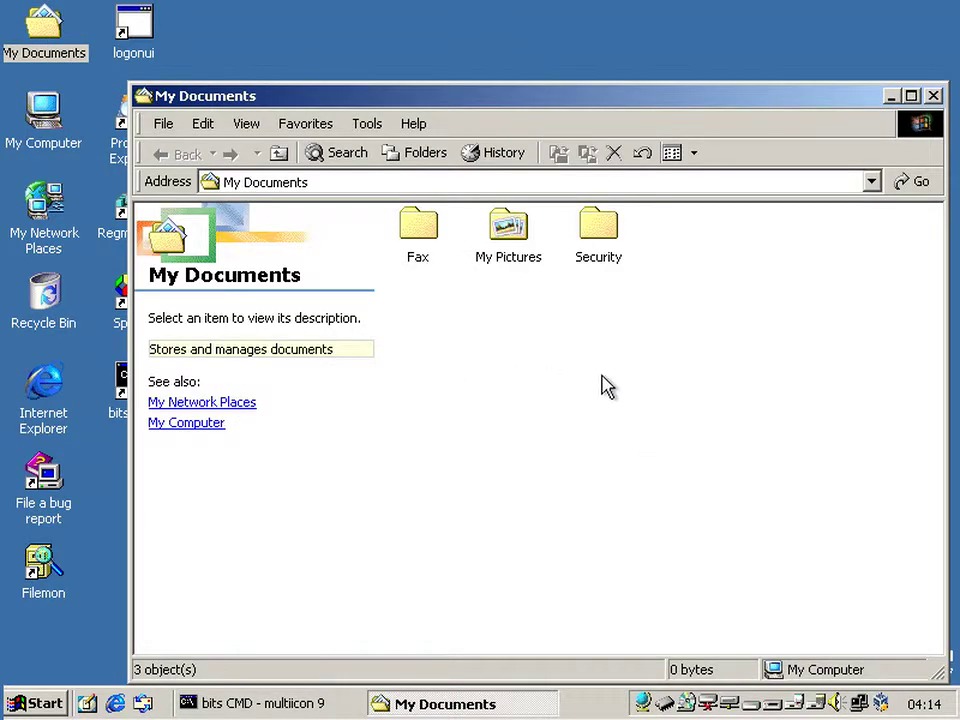
{"action": "left_click", "coordinate": [514, 250]}
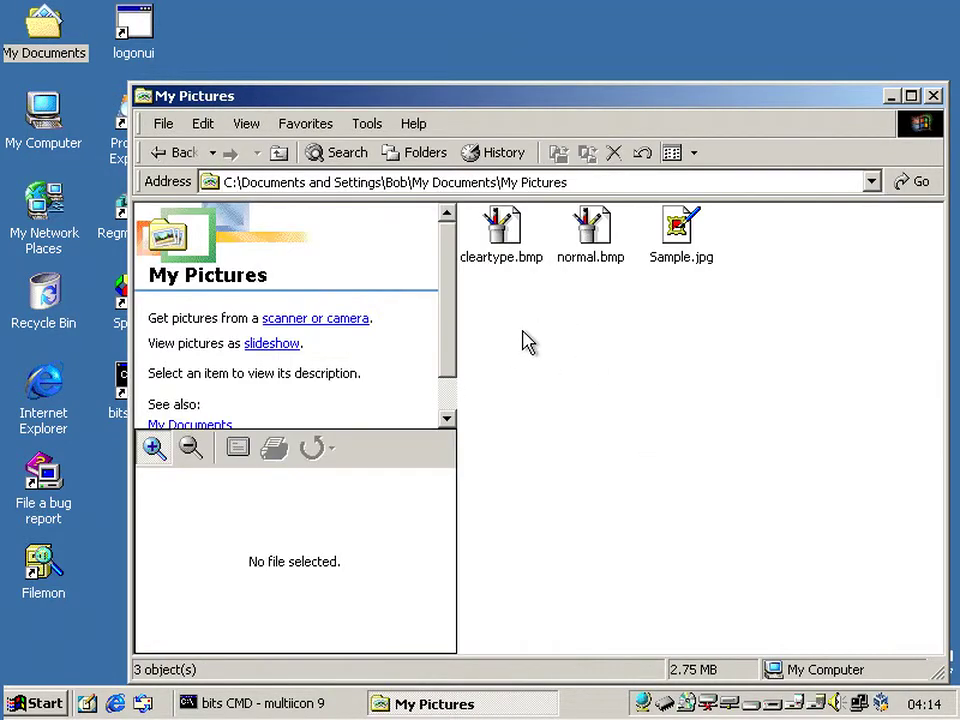
{"action": "left_click_drag", "start_coordinate": [495, 306], "coordinate": [622, 222]}
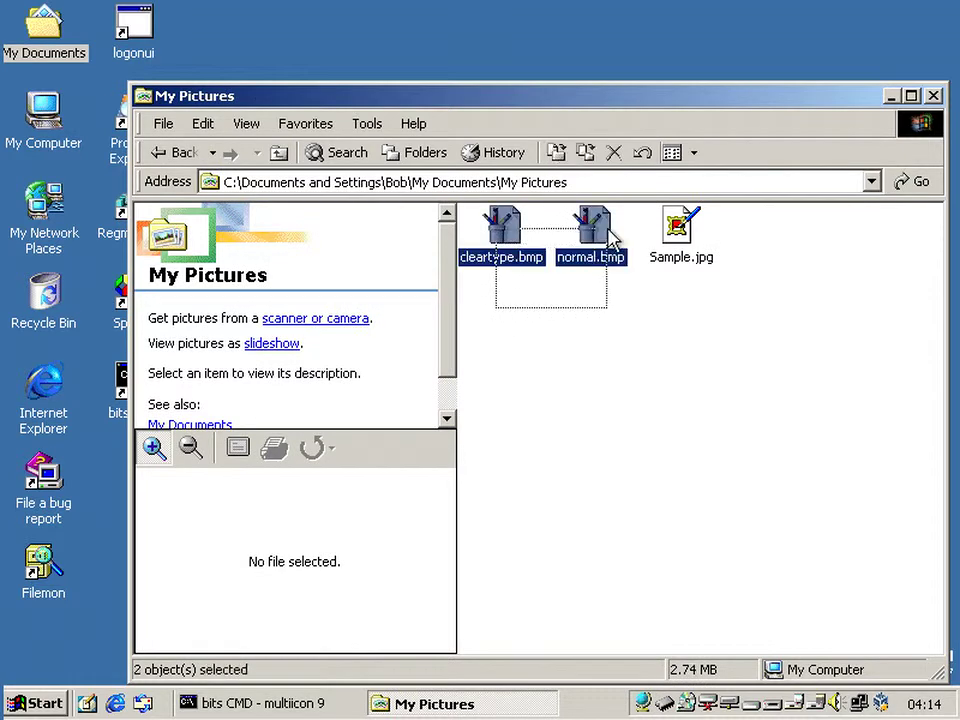
{"action": "right_click", "coordinate": [505, 232]}
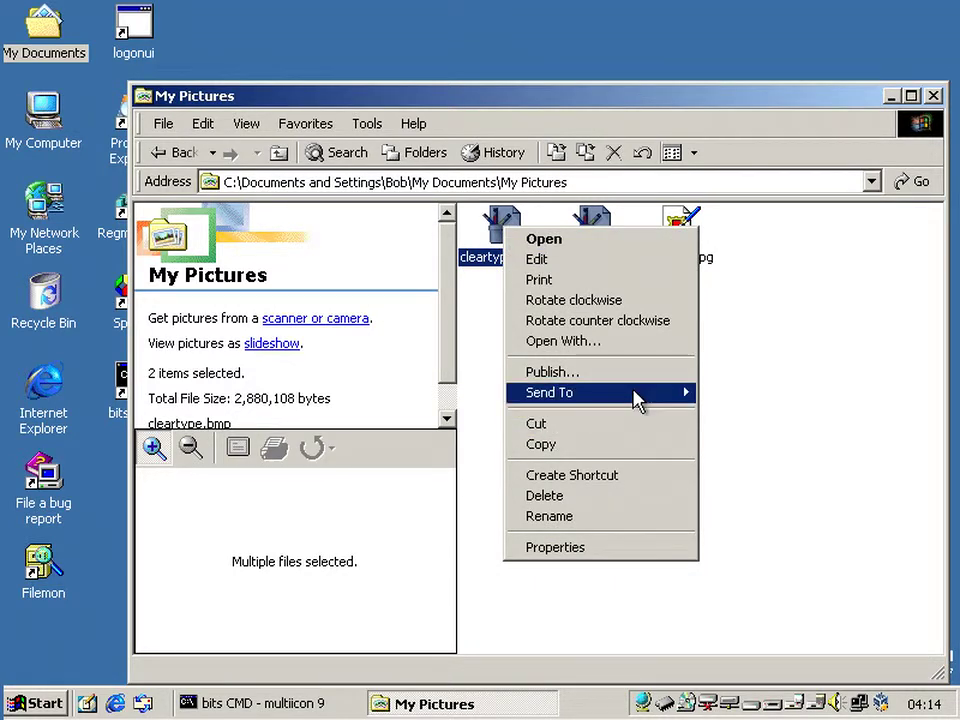
{"action": "left_click", "coordinate": [490, 330]}
{"action": "mouse_move", "coordinate": [490, 330]}
{"action": "left_mouse_down"}
{"action": "mouse_move", "coordinate": [553, 251]}
{"action": "mouse_move", "coordinate": [600, 222]}
{"action": "left_mouse_up"}
{"action": "right_click", "coordinate": [601, 227]}
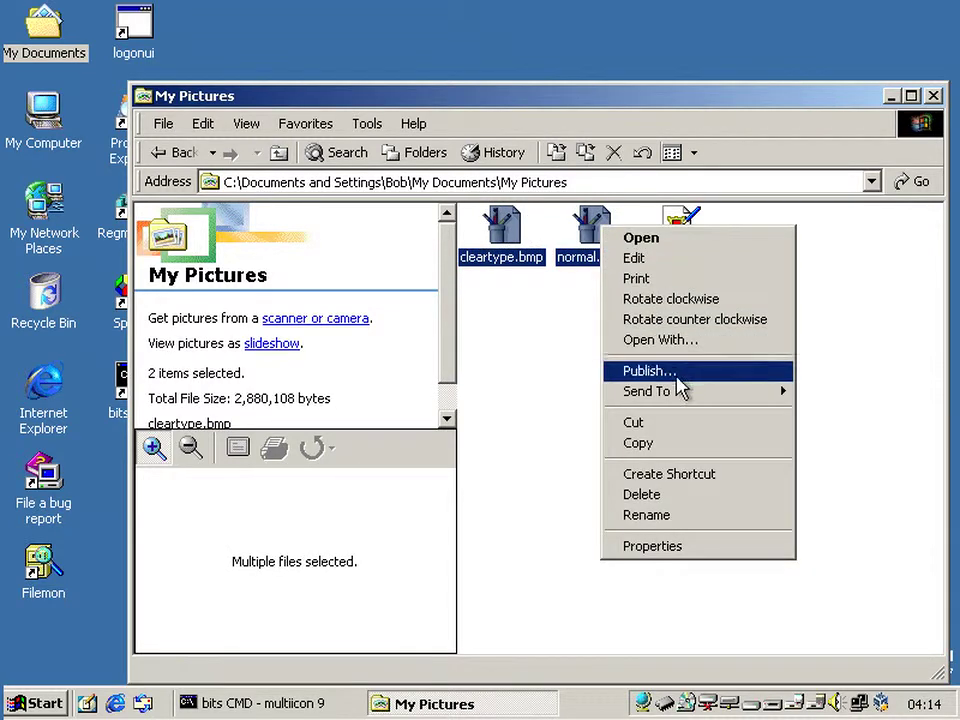
{"action": "mouse_move", "coordinate": [600, 392]}
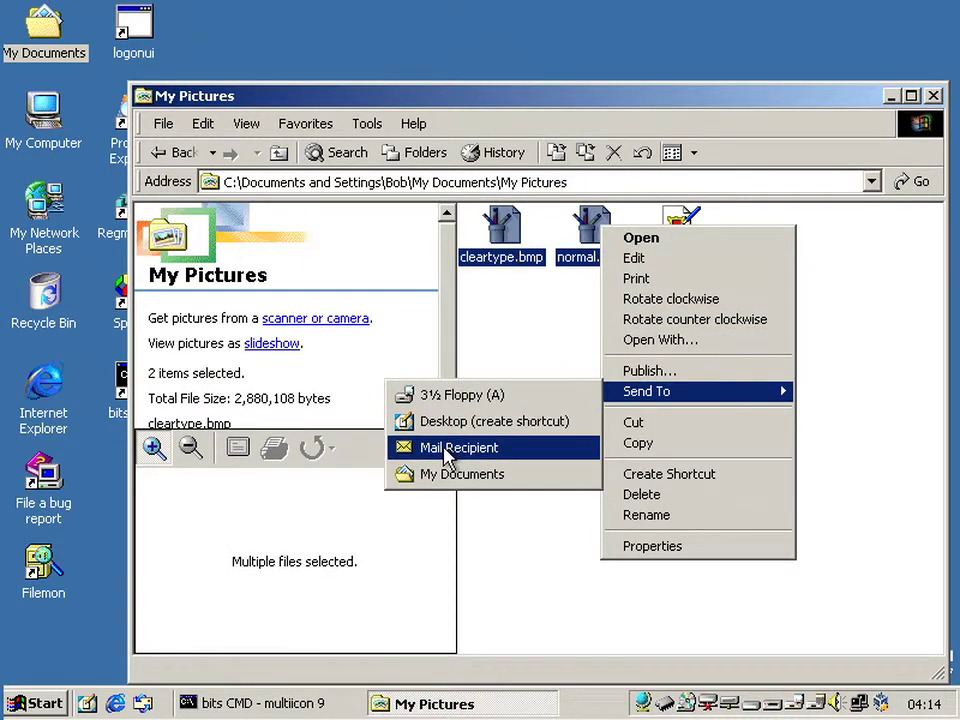
- Mail both pictures, lowering the compression file-size limit from 64 to 32 K
{"action": "left_click", "coordinate": [455, 447]}
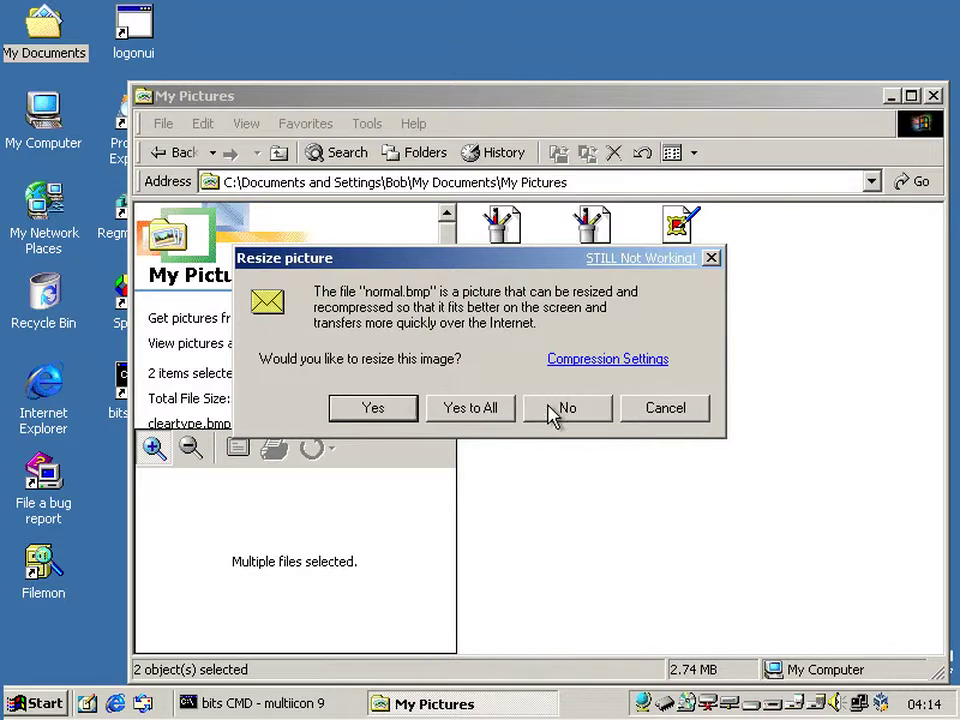
{"action": "left_click", "coordinate": [587, 362]}
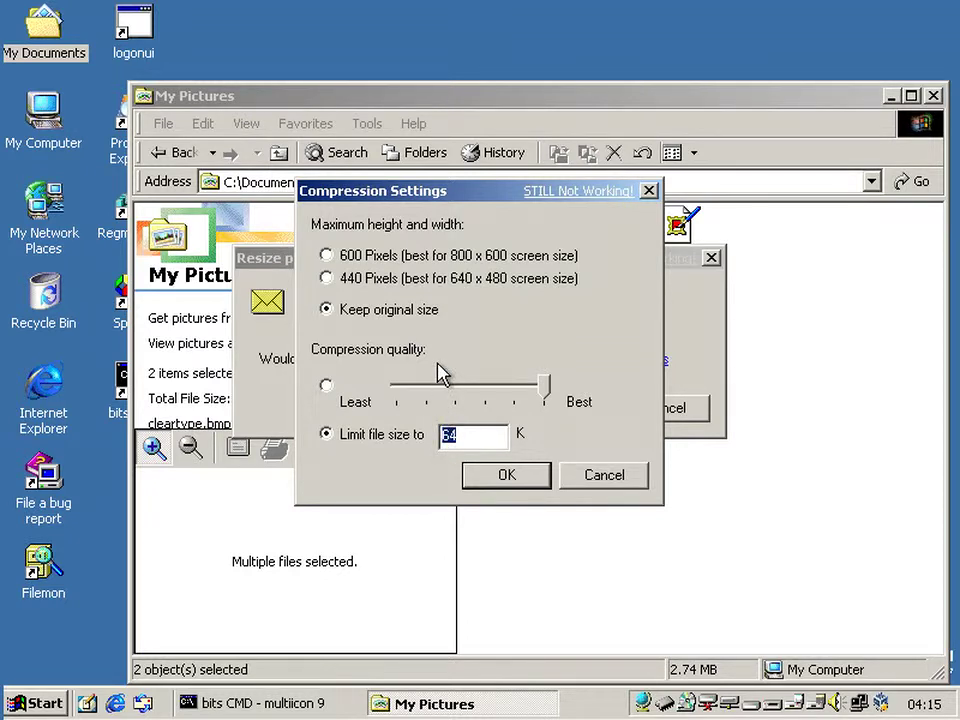
{"action": "type", "text": "32"}
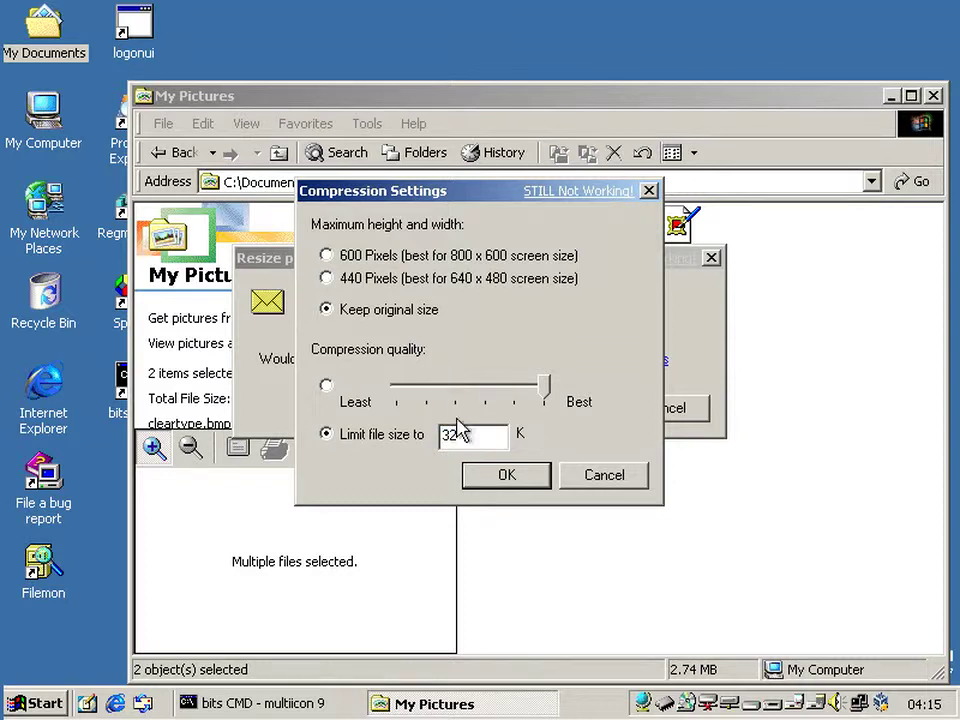
{"action": "left_click", "coordinate": [490, 474]}
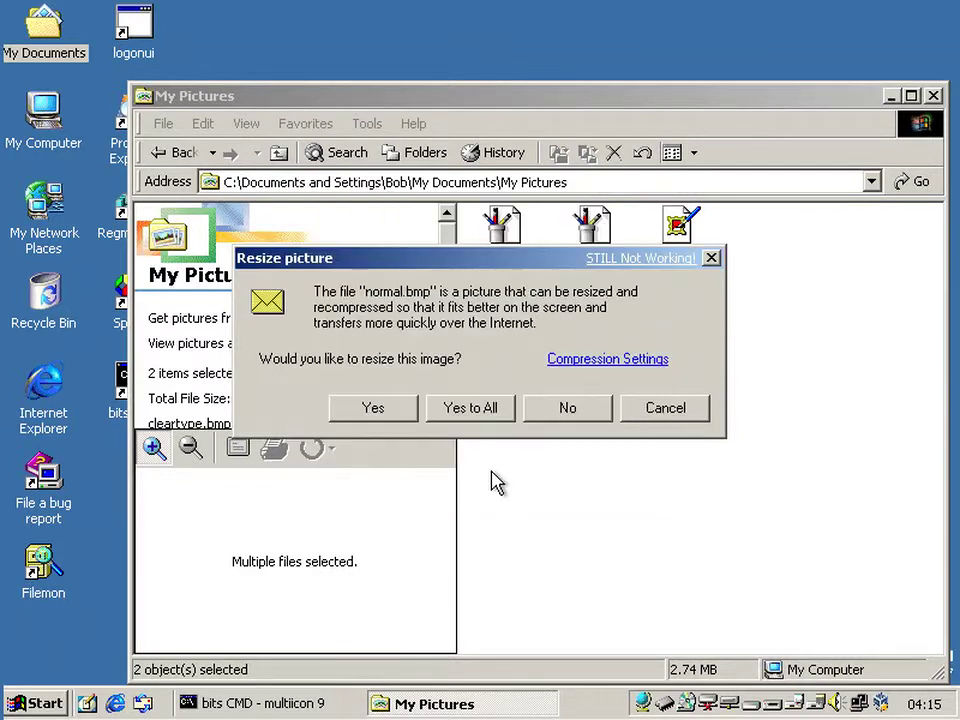
- Resize all pictures so a new message gets normal.jpg and cleartype.jpg attached
{"action": "left_click", "coordinate": [489, 416]}
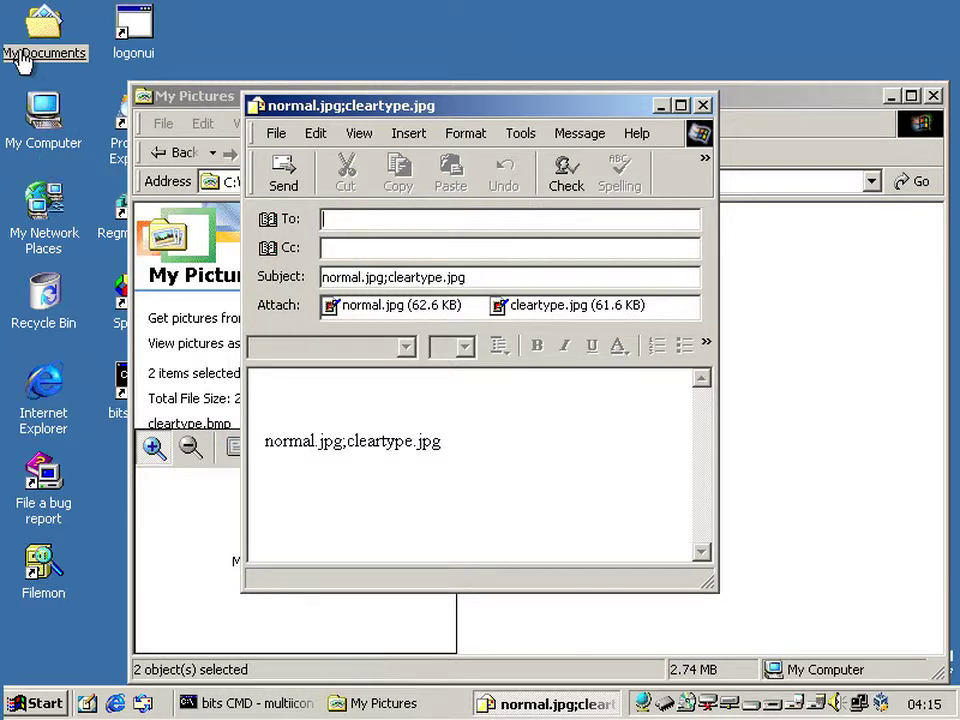
- Open the Temp folder by entering %temp% in My Computer's Address bar
{"action": "left_click", "coordinate": [42, 108]}
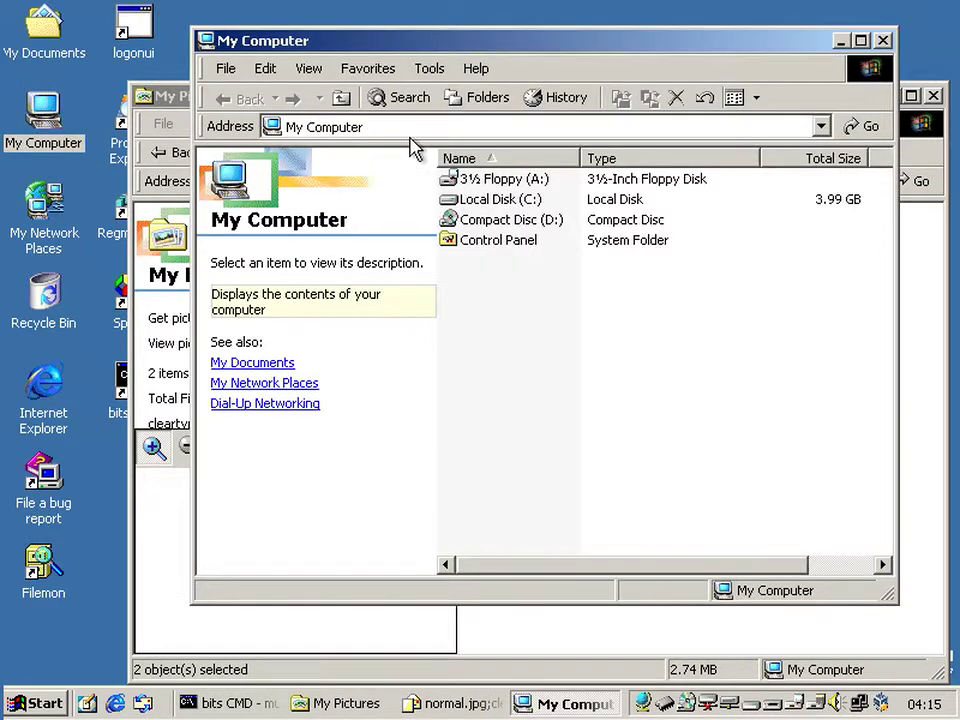
{"action": "left_click", "coordinate": [421, 137]}
{"action": "type", "text": "%temp%"}
{"action": "key", "text": "Return"}
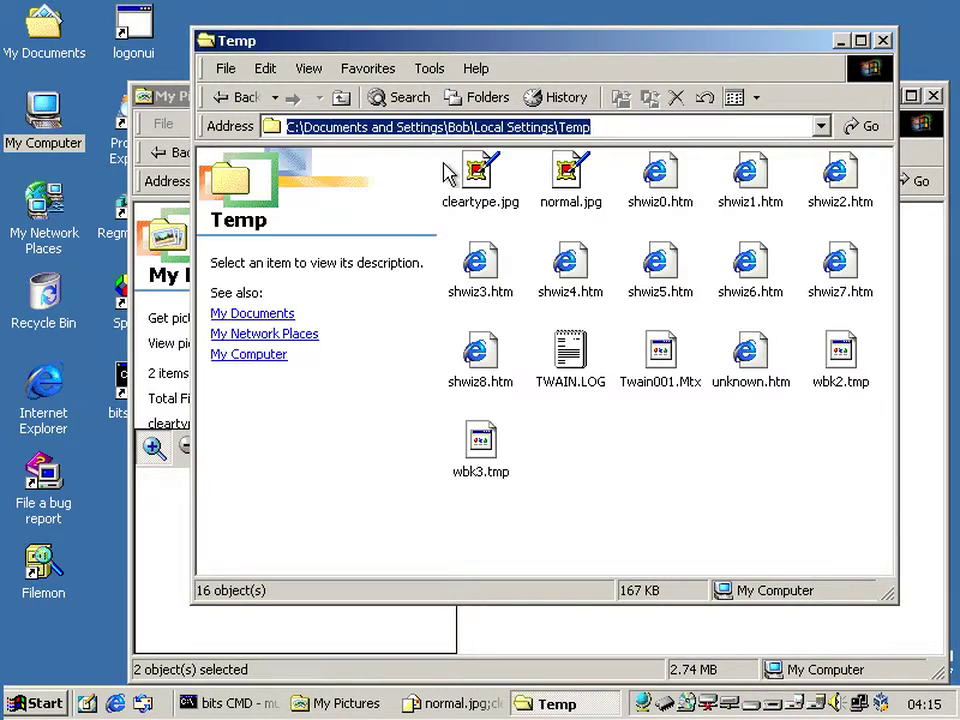
- Preview cleartype.bmp from My Pictures, zooming in and out, then close Image Preview
{"action": "left_click", "coordinate": [590, 630]}
{"action": "left_click", "coordinate": [531, 279]}
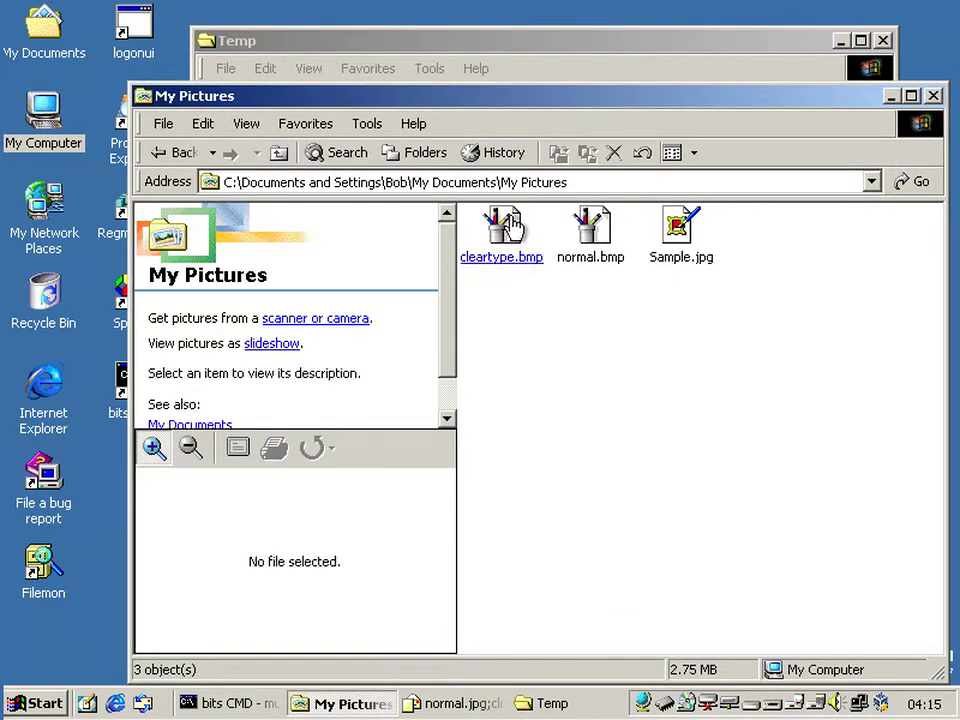
{"action": "double_click", "coordinate": [505, 227]}
{"action": "left_click", "coordinate": [527, 296]}
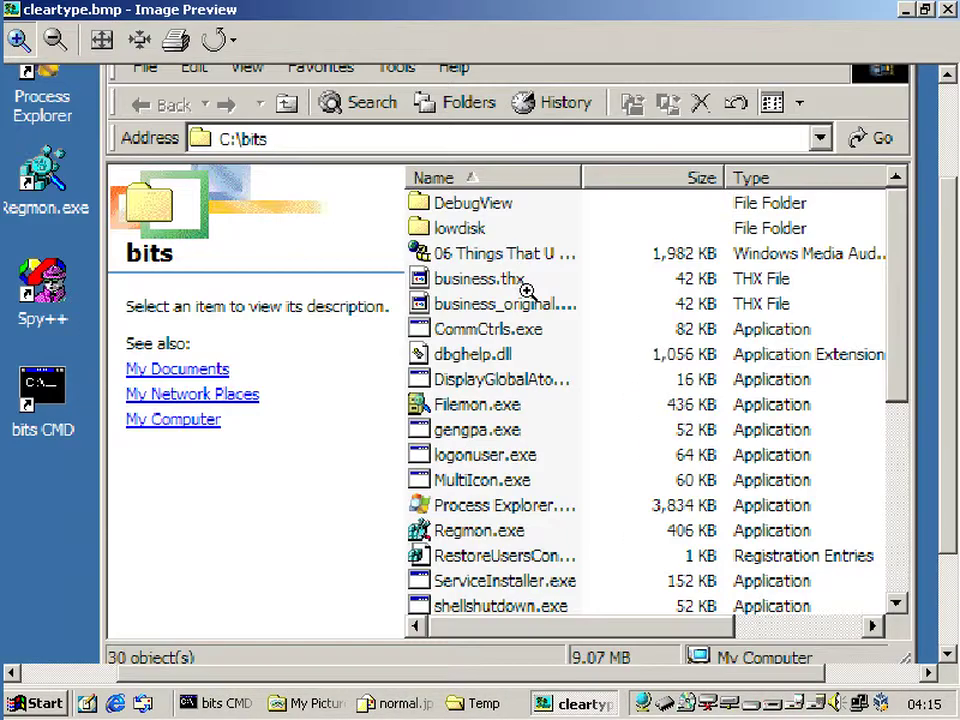
{"action": "left_click", "coordinate": [527, 291]}
{"action": "double_click", "coordinate": [527, 291]}
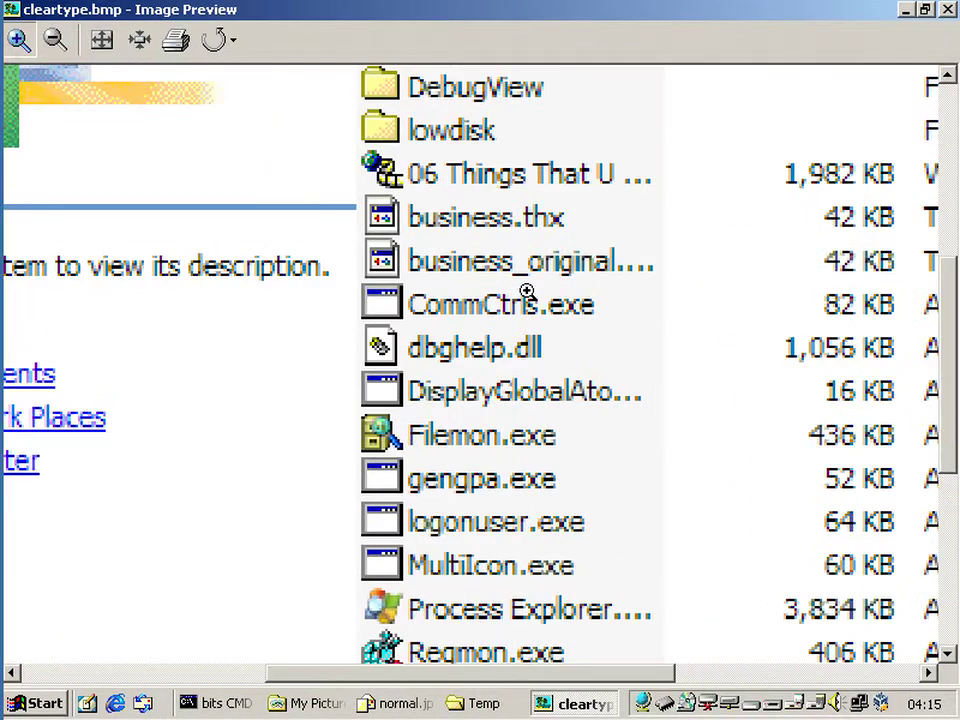
{"action": "key", "text": "minus"}
{"action": "key", "text": "minus"}
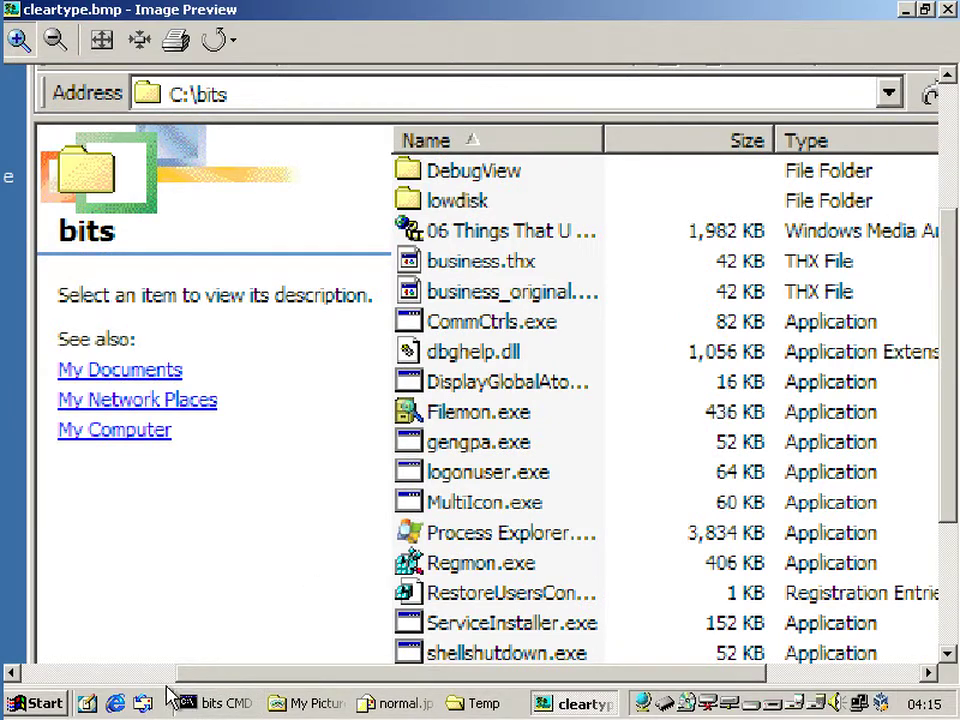
{"action": "left_click", "coordinate": [171, 601]}
{"action": "key", "text": "minus"}
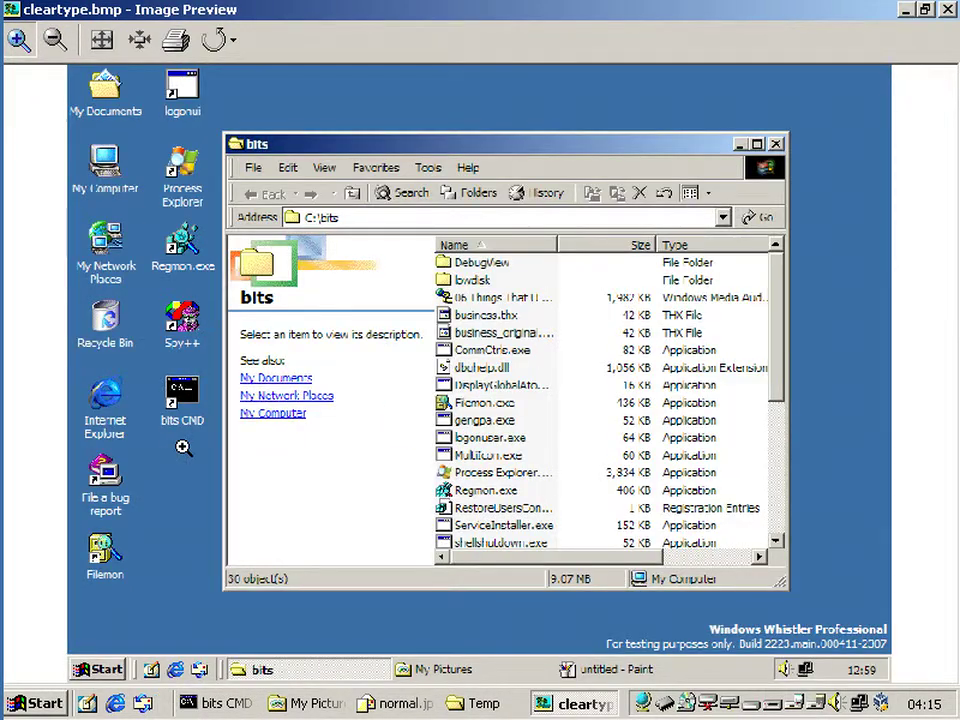
{"action": "left_click", "coordinate": [104, 42]}
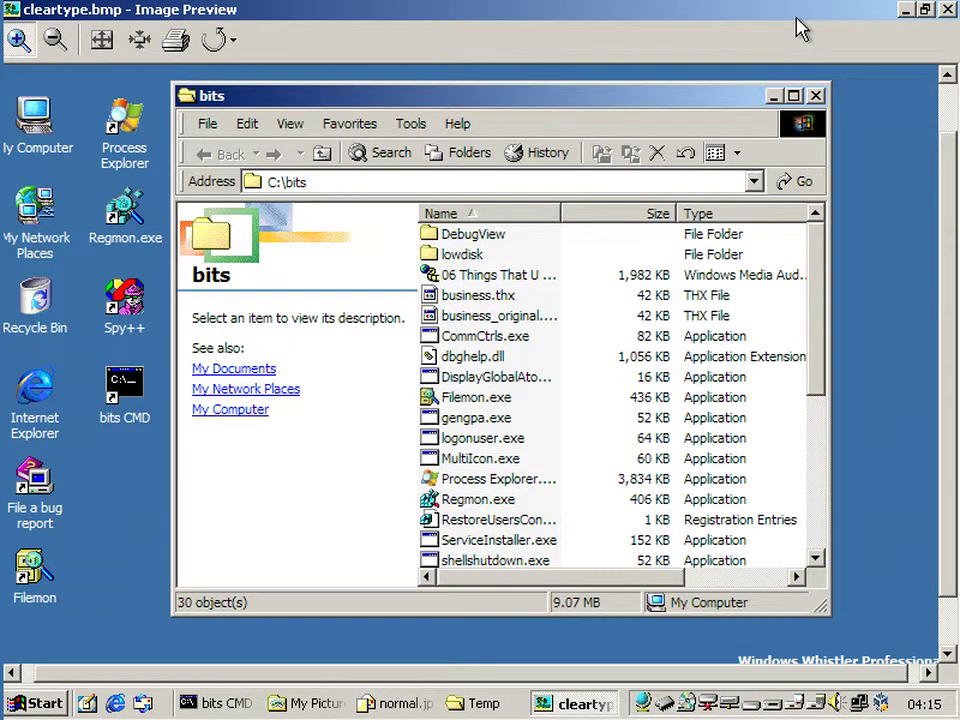
{"action": "key", "text": "alt+F4"}
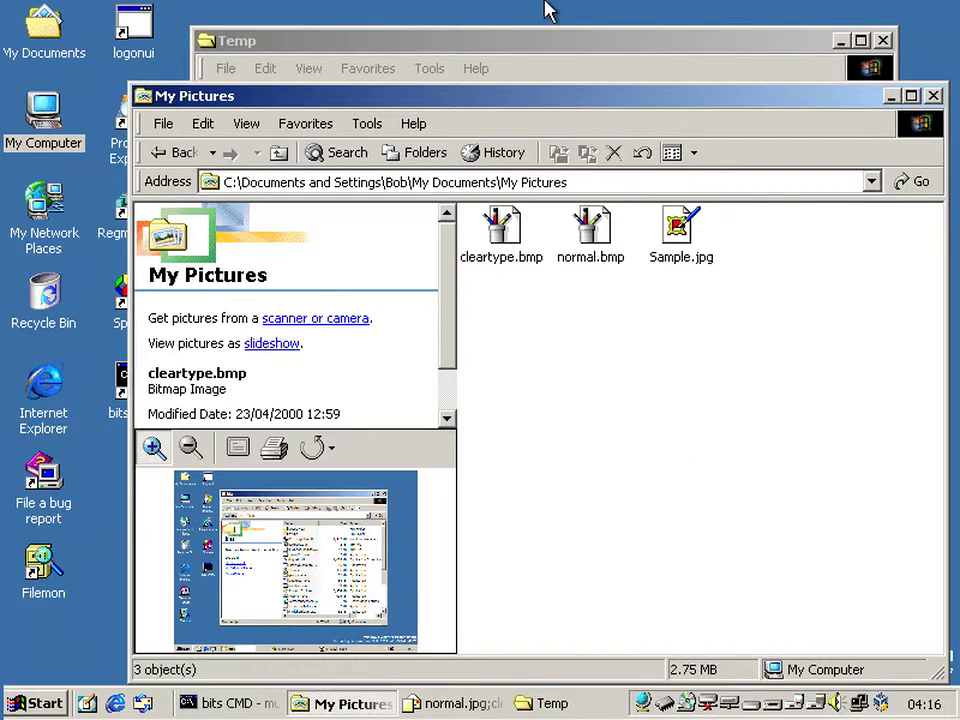
- Open the resized cleartype.jpg from Temp in Image Preview and zoom in
{"action": "left_click", "coordinate": [553, 41]}
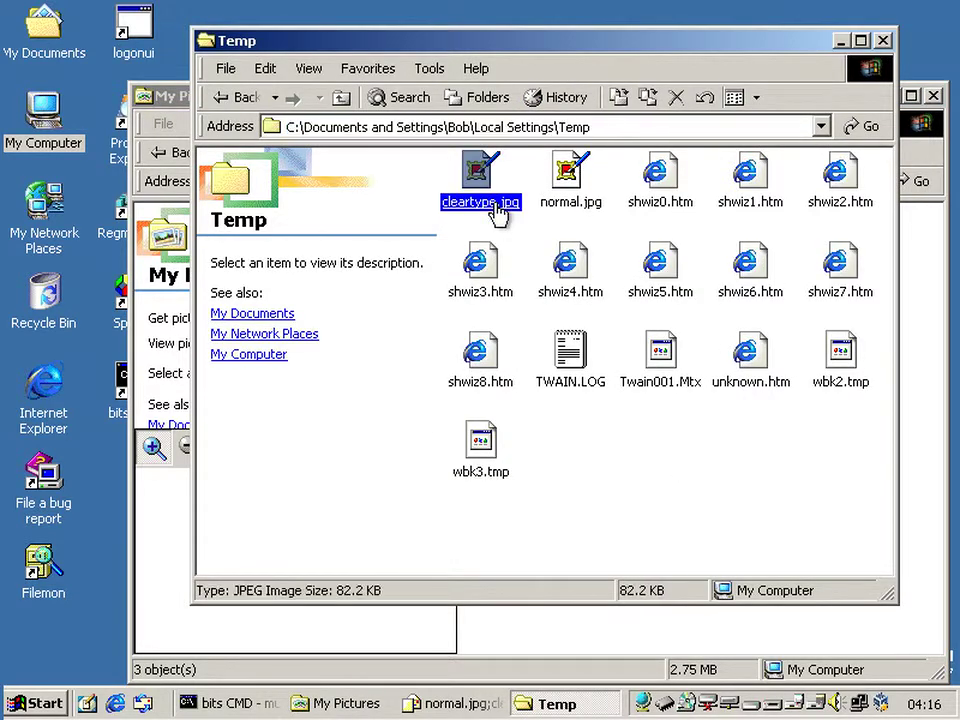
{"action": "left_click", "coordinate": [497, 215]}
{"action": "left_click", "coordinate": [443, 240]}
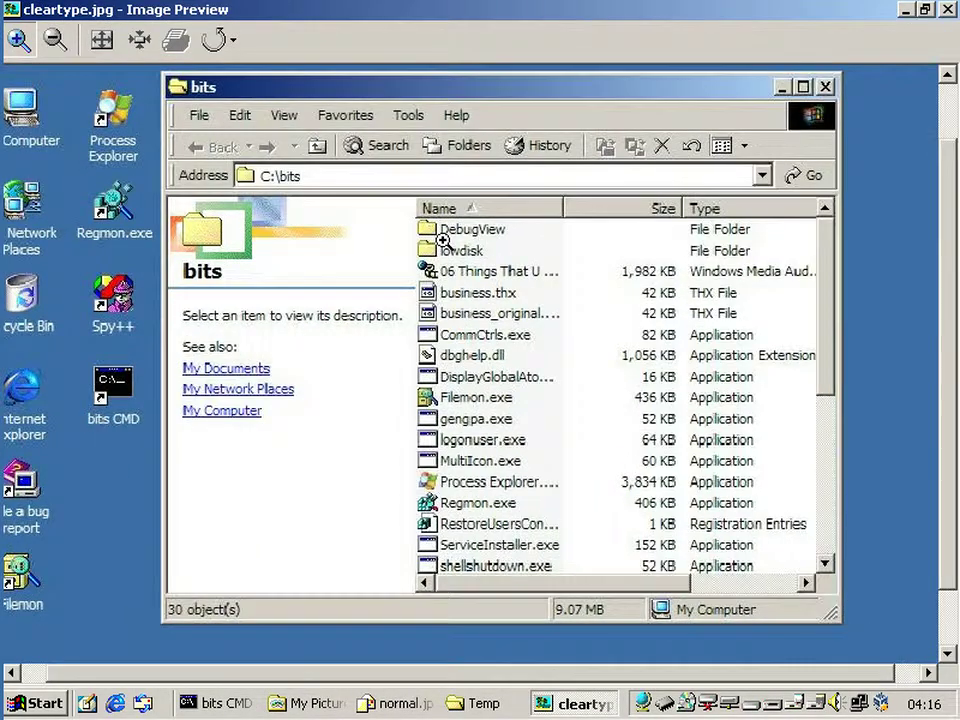
{"action": "left_click", "coordinate": [110, 45]}
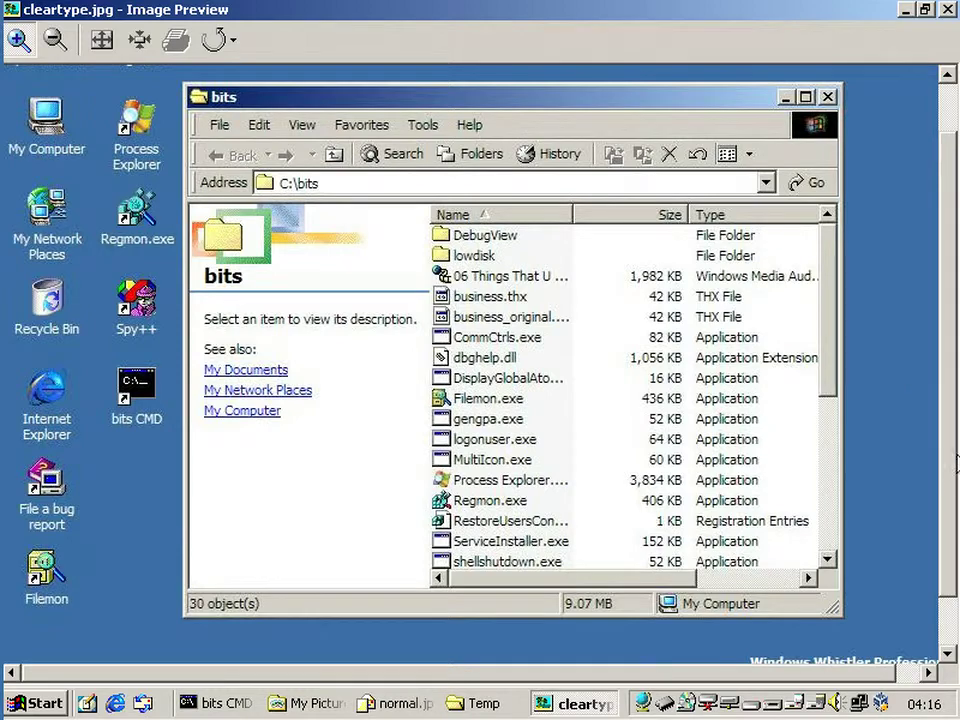
- Pan and zoom around the cleartype.jpg screenshot, then close Image Preview
{"action": "mouse_move", "coordinate": [950, 470]}
{"action": "left_mouse_down"}
{"action": "mouse_move", "coordinate": [952, 557]}
{"action": "mouse_move", "coordinate": [952, 368]}
{"action": "mouse_move", "coordinate": [954, 465]}
{"action": "left_mouse_up"}
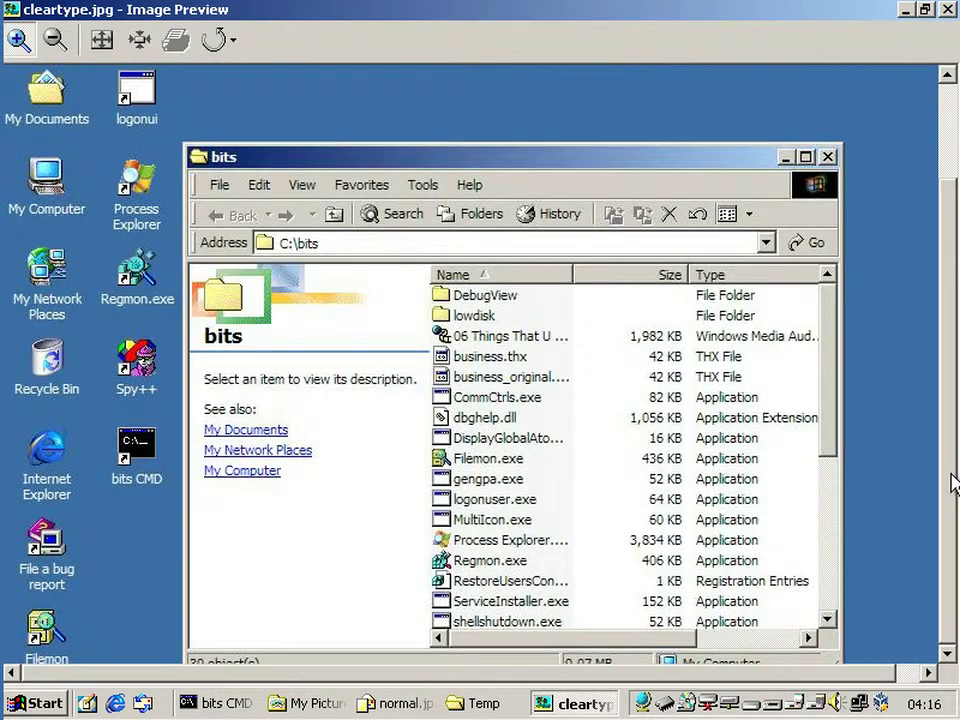
{"action": "scroll", "coordinate": [945, 491], "scroll_direction": "down", "scroll_amount": 1}
{"action": "scroll", "coordinate": [945, 418], "scroll_direction": "down", "scroll_amount": 1}
{"action": "scroll", "coordinate": [945, 446], "scroll_direction": "down", "scroll_amount": 1}
{"action": "scroll", "coordinate": [952, 457], "scroll_direction": "down", "scroll_amount": 1}
{"action": "scroll", "coordinate": [952, 457], "scroll_direction": "up", "scroll_amount": 3}
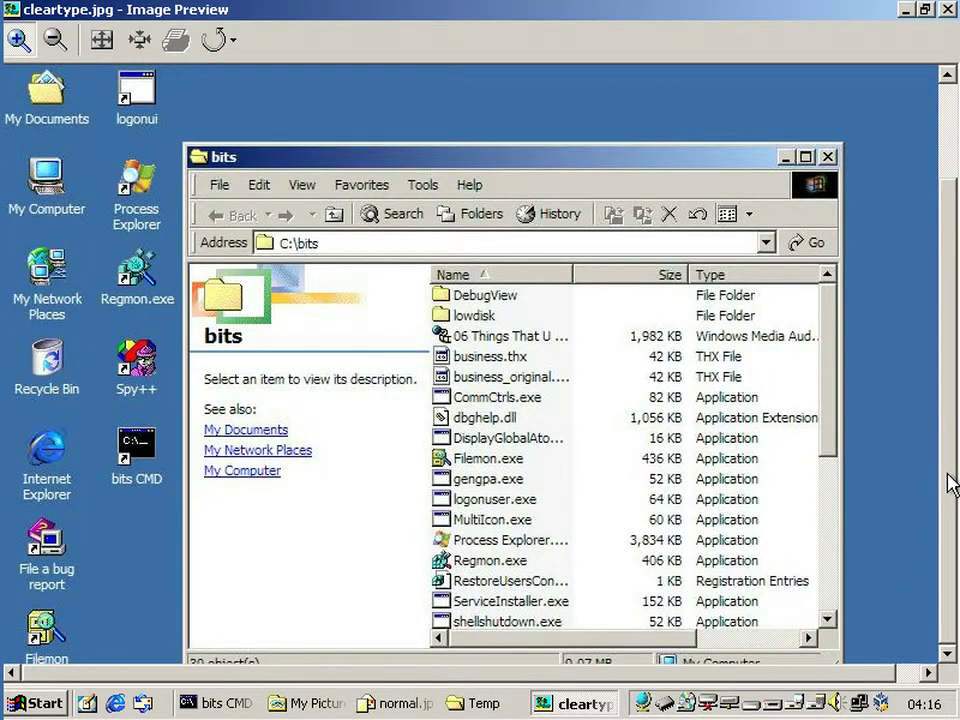
{"action": "scroll", "coordinate": [952, 350], "scroll_direction": "down", "scroll_amount": 3}
{"action": "scroll", "coordinate": [952, 450], "scroll_direction": "up", "scroll_amount": 3}
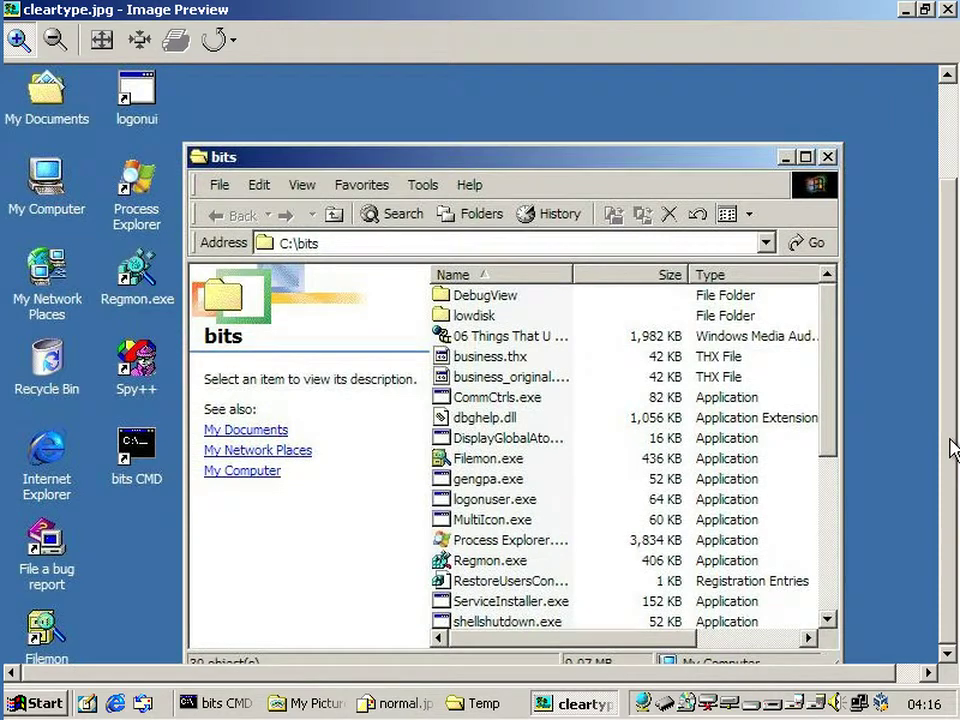
{"action": "scroll", "coordinate": [952, 447], "scroll_direction": "down", "scroll_amount": 3}
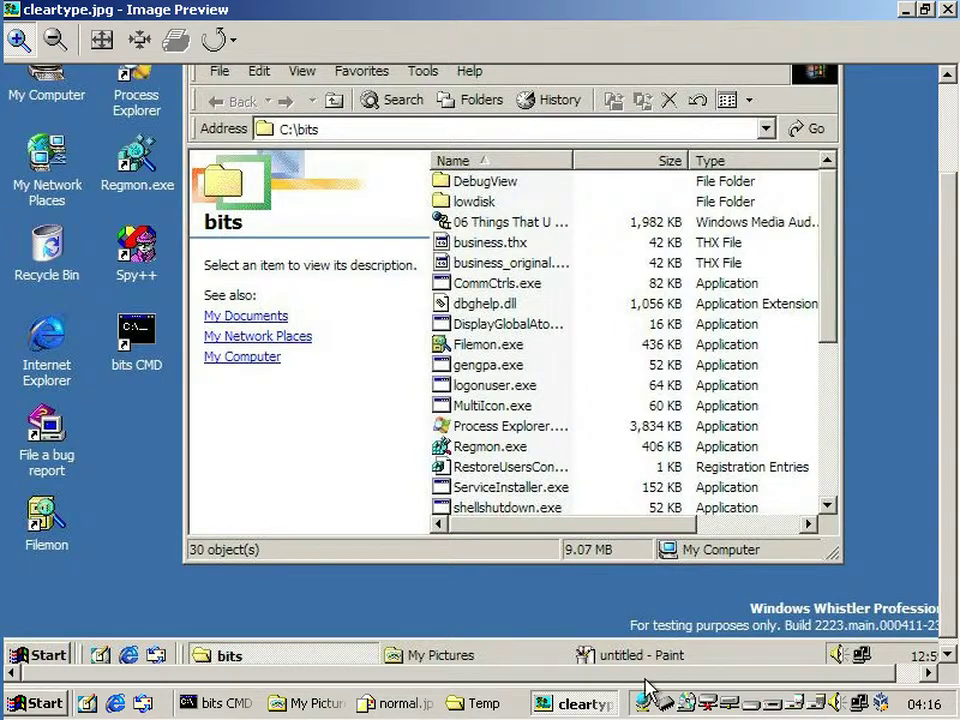
{"action": "mouse_move", "coordinate": [681, 676]}
{"action": "left_mouse_down"}
{"action": "mouse_move", "coordinate": [718, 680]}
{"action": "mouse_move", "coordinate": [643, 688]}
{"action": "left_mouse_up"}
{"action": "left_click", "coordinate": [628, 579]}
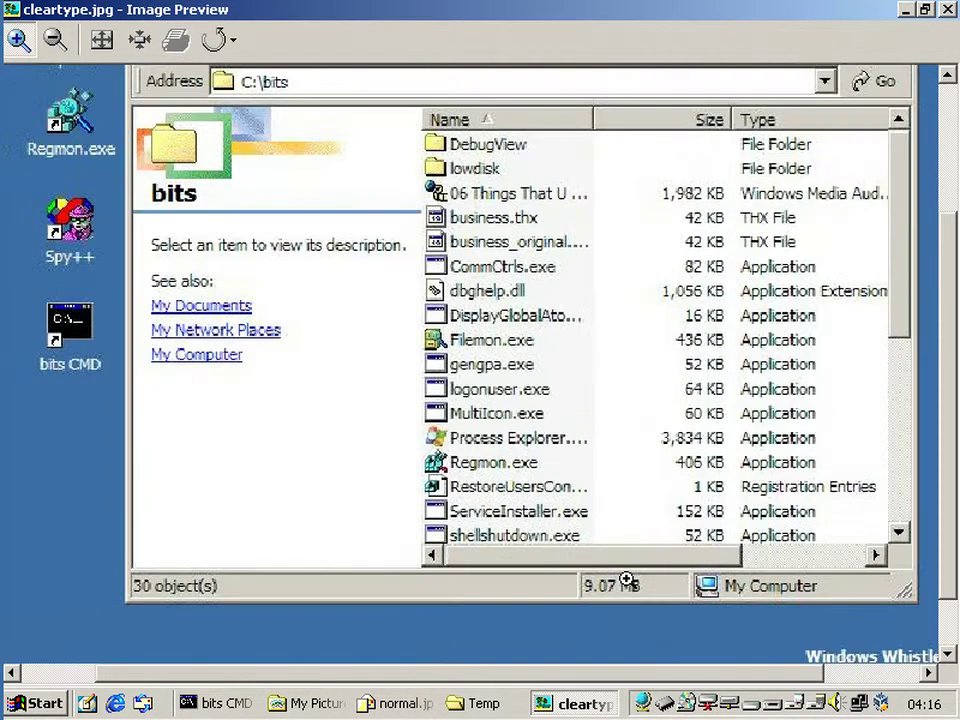
{"action": "left_click", "coordinate": [948, 9]}
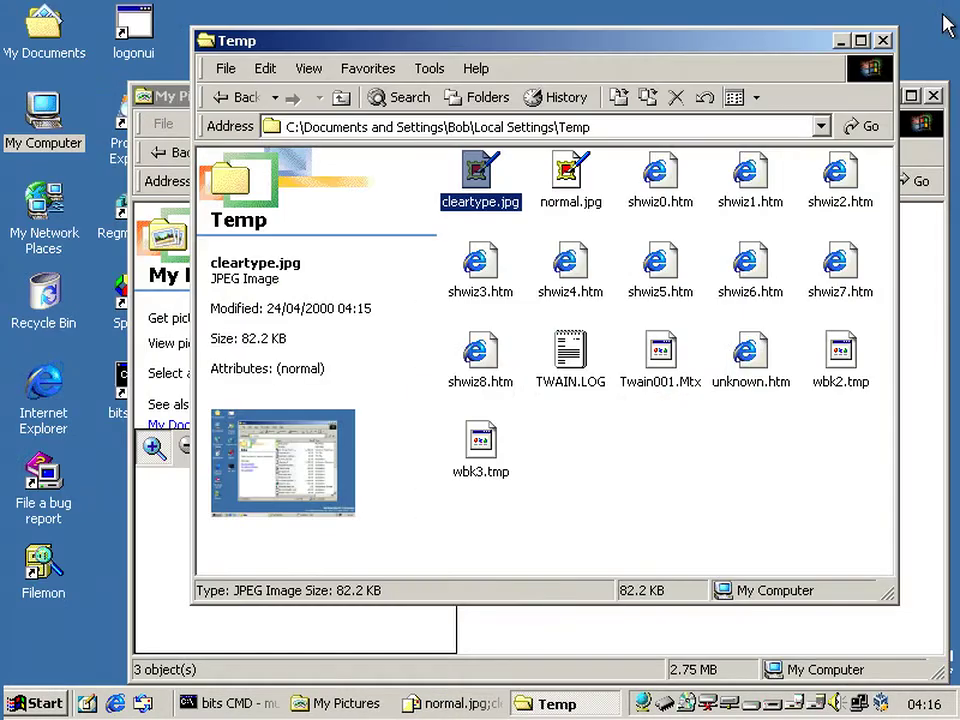
- Close the Temp folder and the unsent mail message, then deselect everything in My Pictures
{"action": "left_click", "coordinate": [884, 40]}
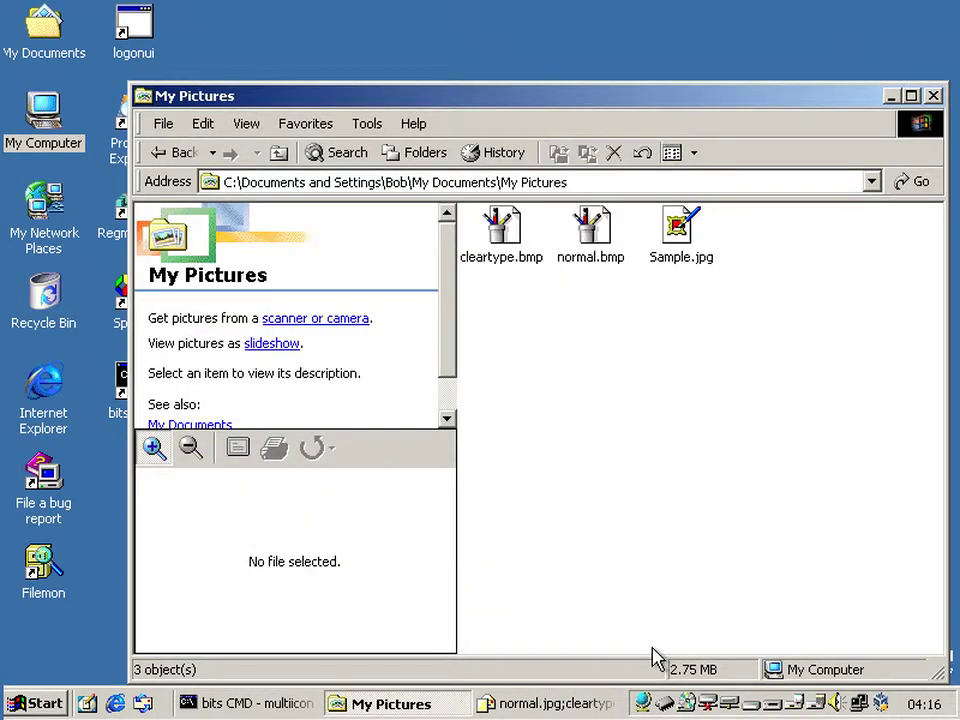
{"action": "left_click", "coordinate": [586, 707]}
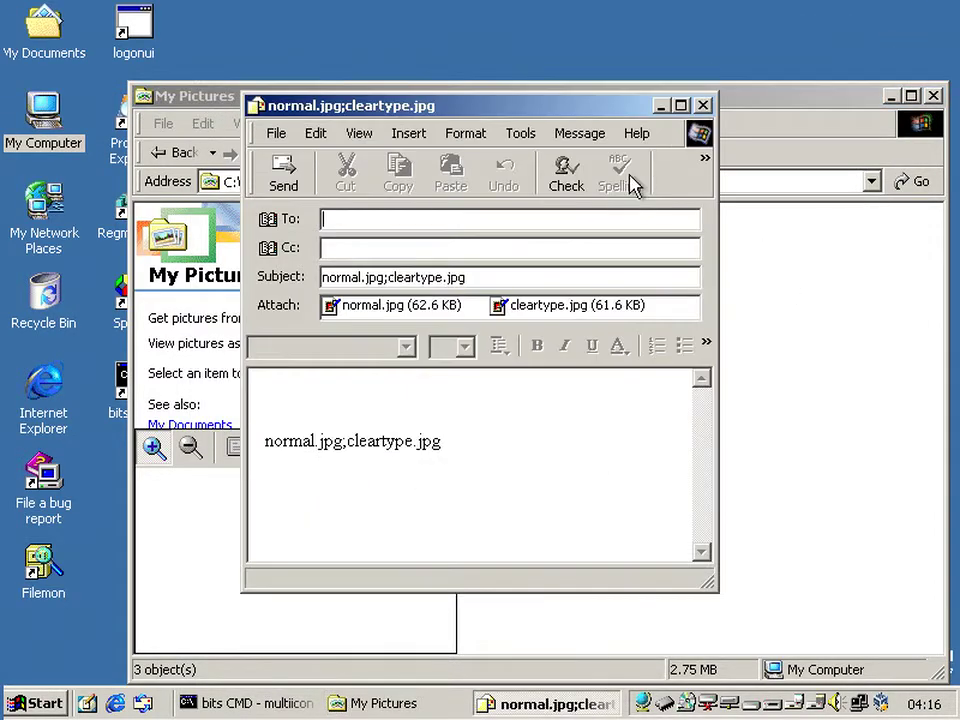
{"action": "left_click", "coordinate": [703, 103]}
{"action": "left_click", "coordinate": [638, 501]}
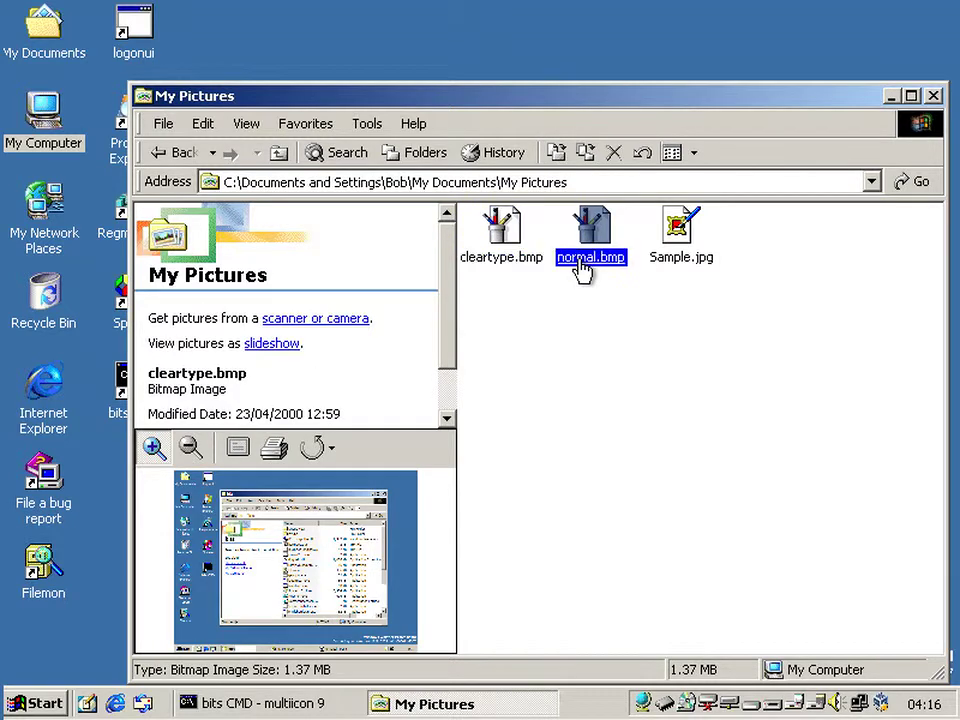
{"action": "left_click", "coordinate": [559, 492]}
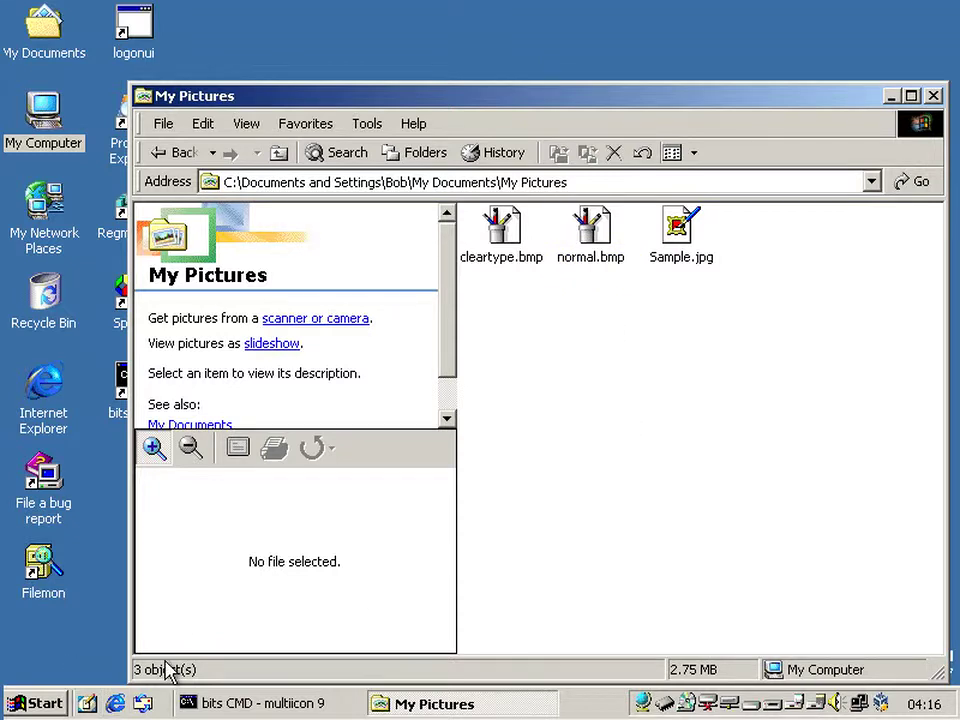
- Launch Registry Editor with regedit from the Run prompt
{"action": "left_click", "coordinate": [32, 702]}
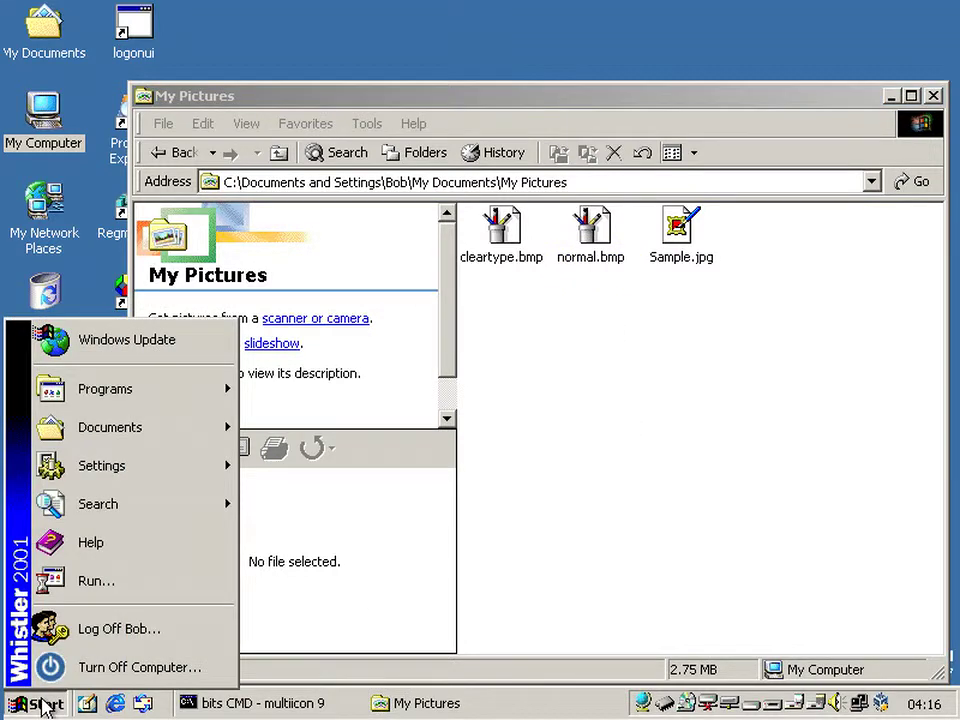
{"action": "left_click", "coordinate": [122, 588]}
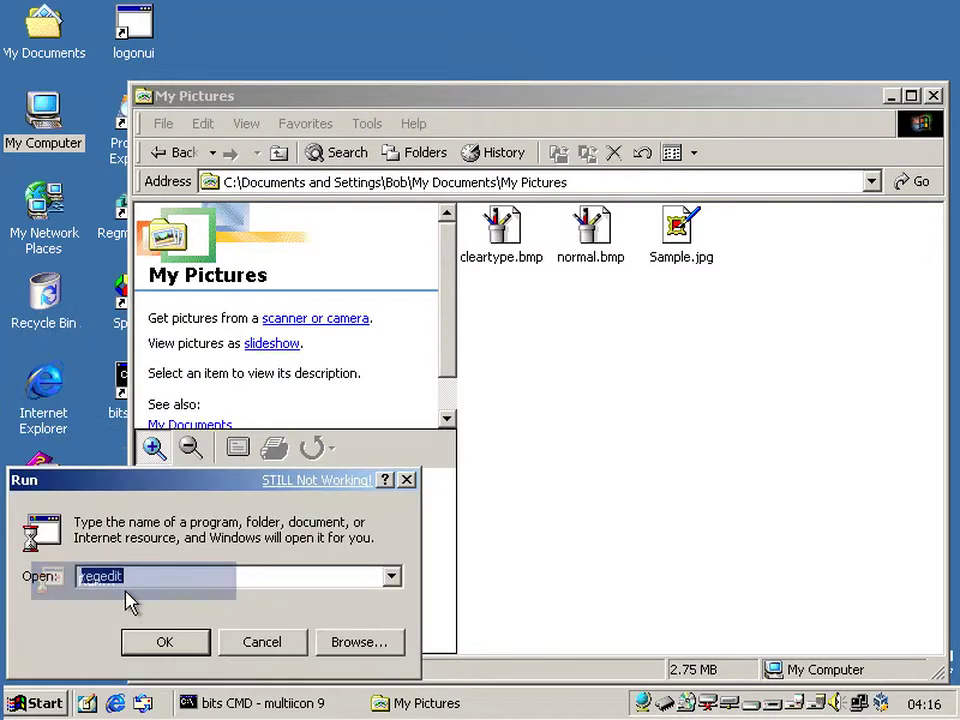
{"action": "left_click", "coordinate": [171, 646]}
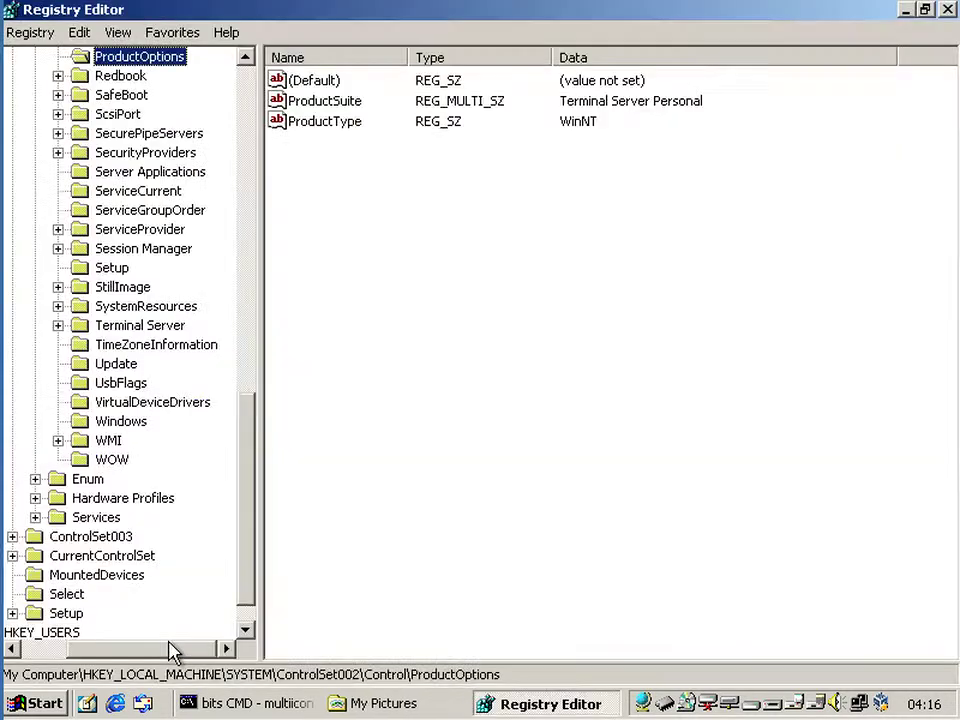
{"action": "left_click", "coordinate": [253, 381]}
{"action": "left_click_drag", "start_coordinate": [253, 381], "coordinate": [260, 165]}
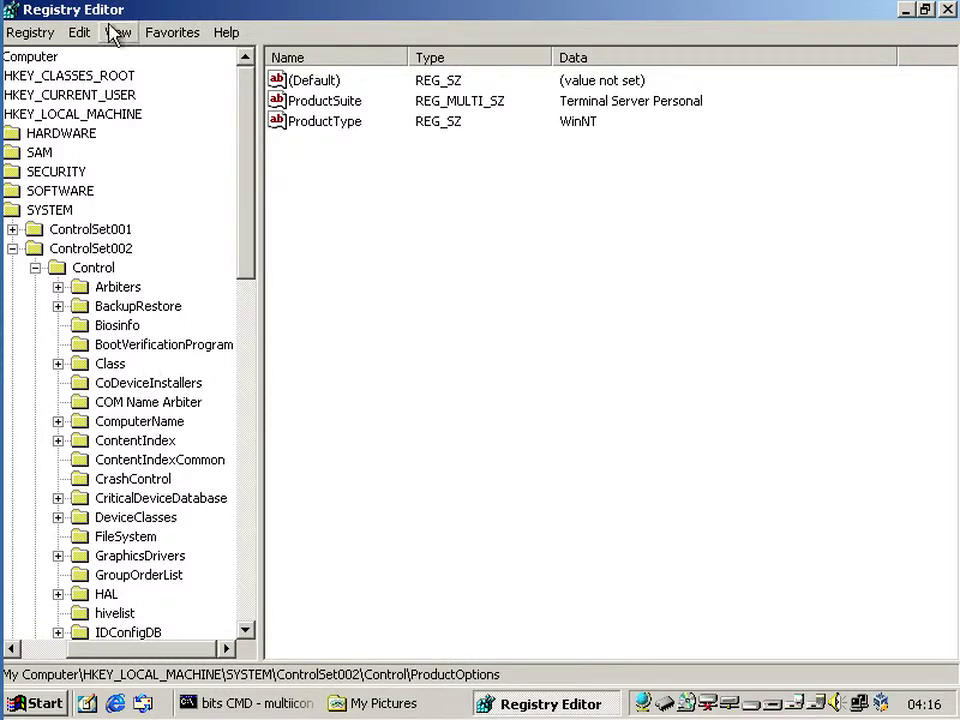
- Expand HKEY_CURRENT_USER > Control Panel > Desktop and scroll through its values
{"action": "double_click", "coordinate": [80, 95]}
{"action": "key", "text": "Down"}
{"action": "key", "text": "Down"}
{"action": "key", "text": "Down"}
{"action": "key", "text": "Down"}
{"action": "key", "text": "Down"}
{"action": "key", "text": "Up"}
{"action": "key", "text": "Up"}
{"action": "key", "text": "Right"}
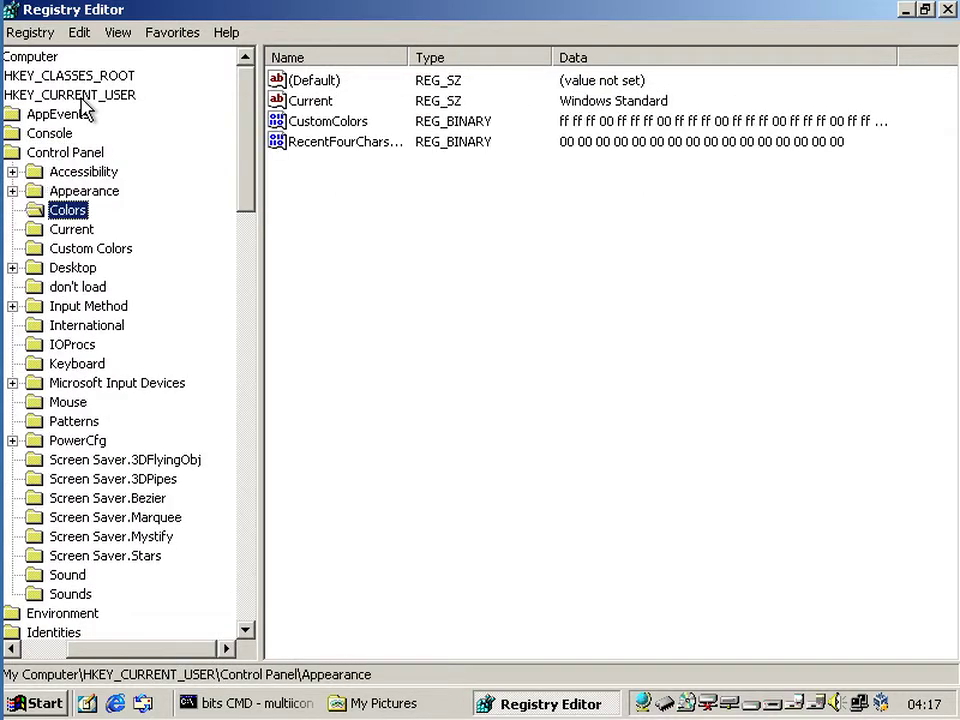
{"action": "key", "text": "Down"}
{"action": "key", "text": "Down"}
{"action": "key", "text": "Down"}
{"action": "key", "text": "Down"}
{"action": "key", "text": "Down"}
{"action": "key", "text": "Down"}
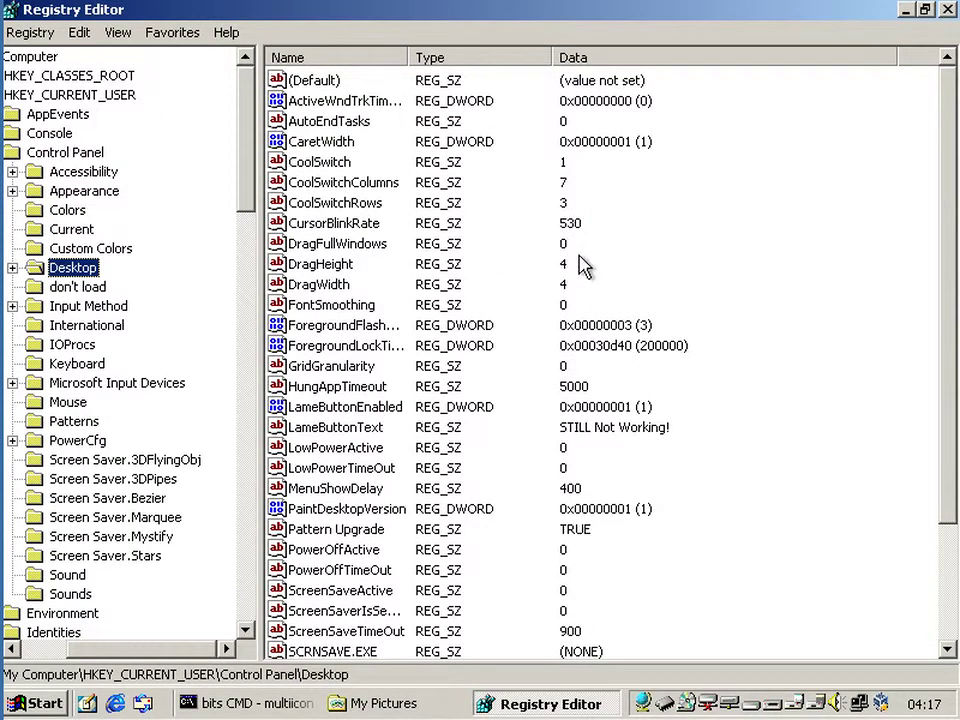
{"action": "key", "text": "Tab"}
{"action": "scroll", "coordinate": [520, 330], "scroll_direction": "down", "scroll_amount": 3}
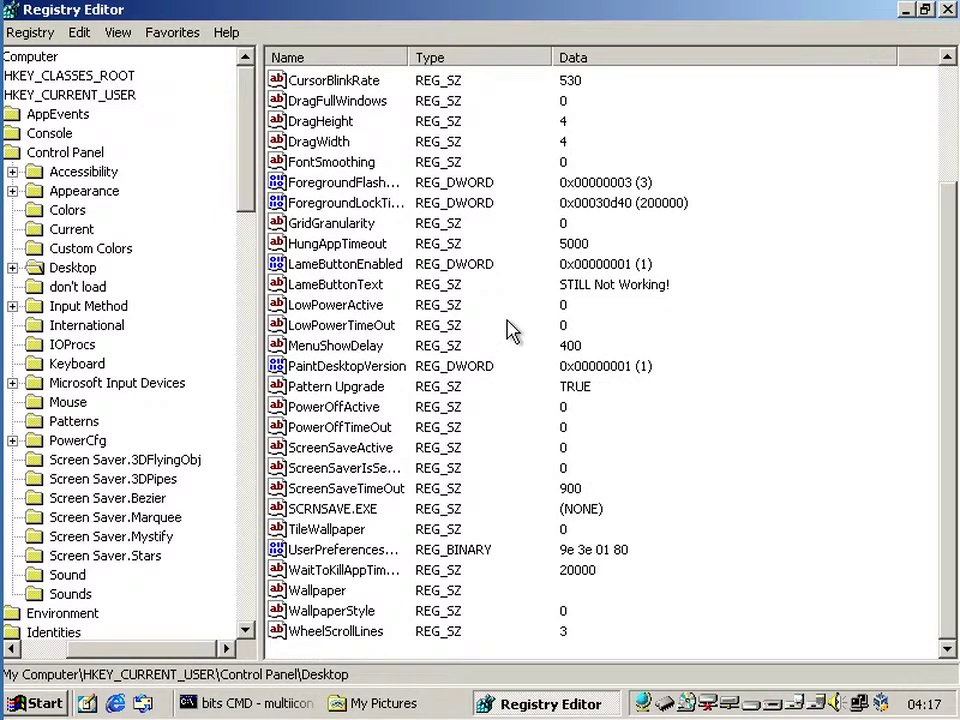
{"action": "scroll", "coordinate": [430, 228], "scroll_direction": "up", "scroll_amount": 1}
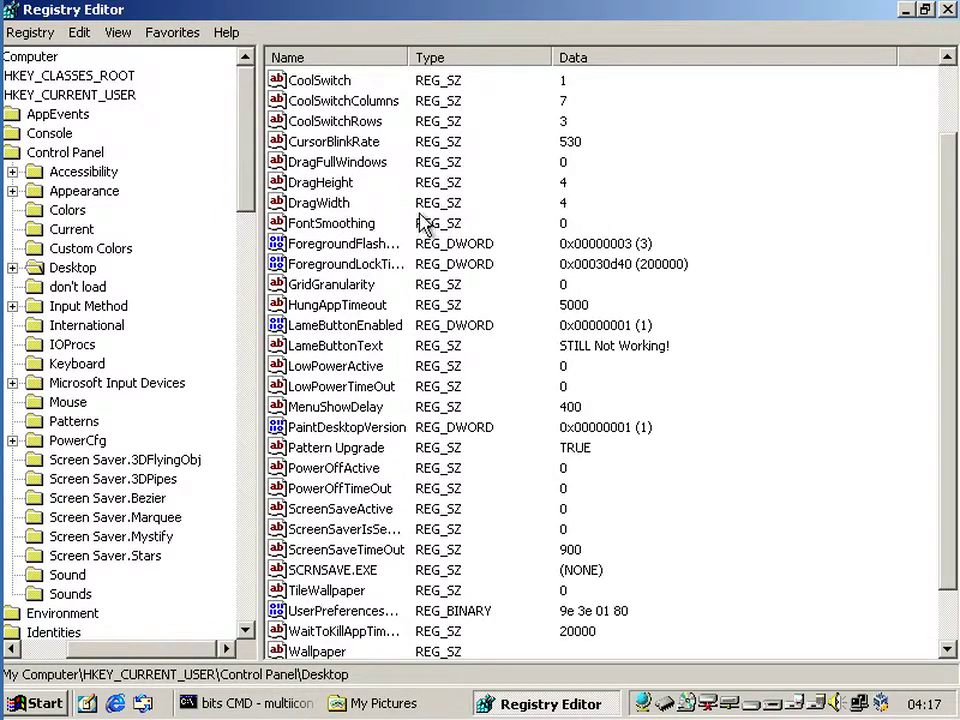
- Check font smoothing on the Display Properties Effects tab, then start a new Registry value
{"action": "key", "text": "super+d"}
{"action": "right_click", "coordinate": [516, 236]}
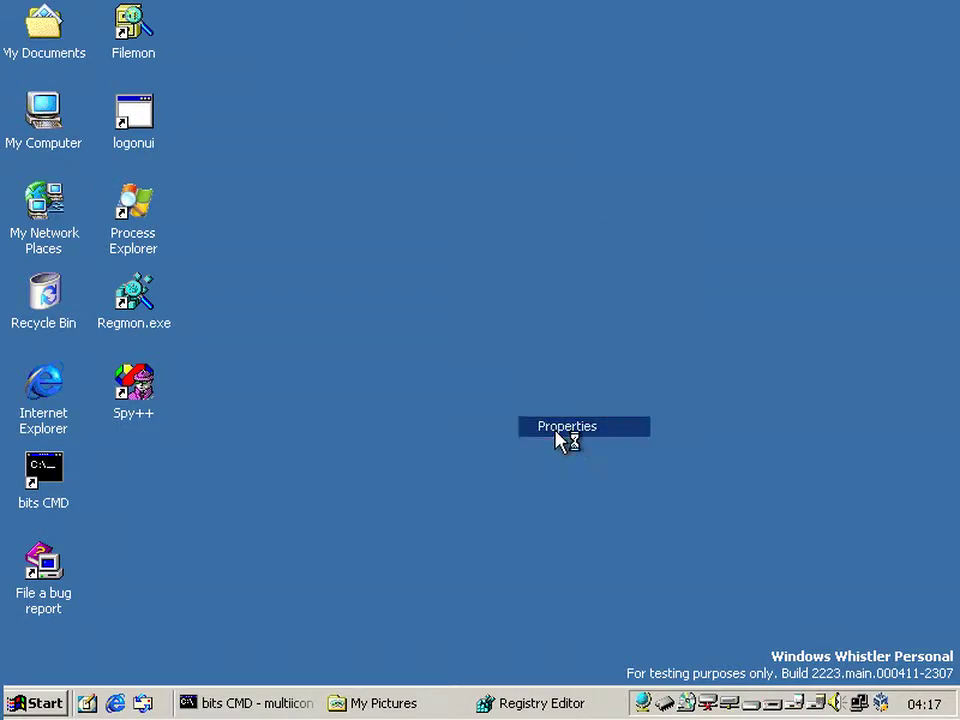
{"action": "left_click", "coordinate": [556, 426]}
{"action": "left_click", "coordinate": [398, 156]}
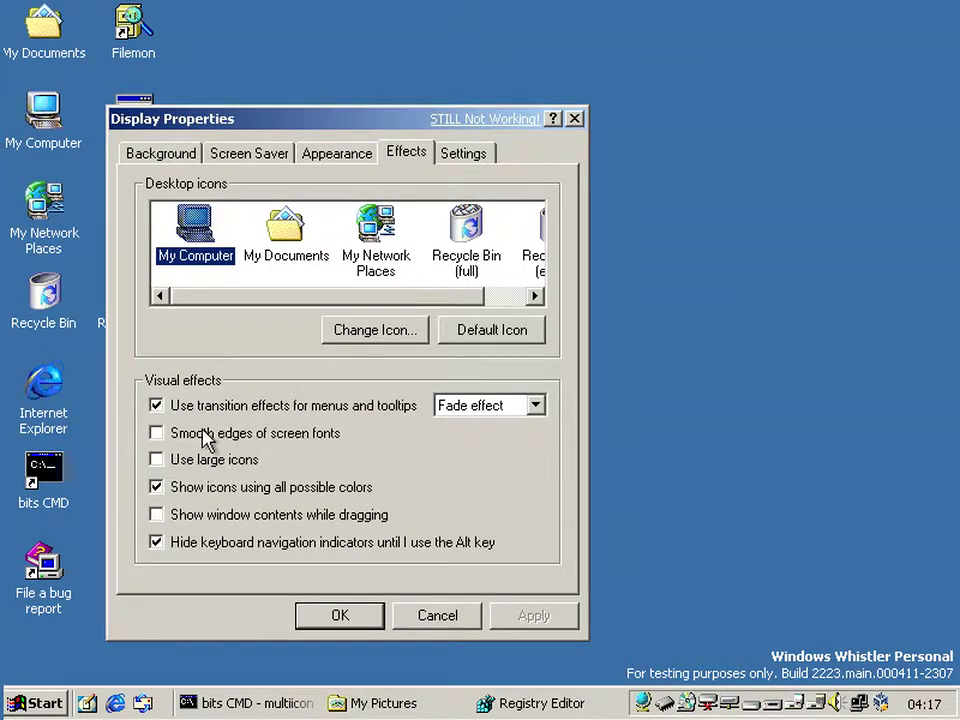
{"action": "left_click", "coordinate": [546, 700]}
{"action": "right_click", "coordinate": [511, 375]}
{"action": "mouse_move", "coordinate": [544, 377]}
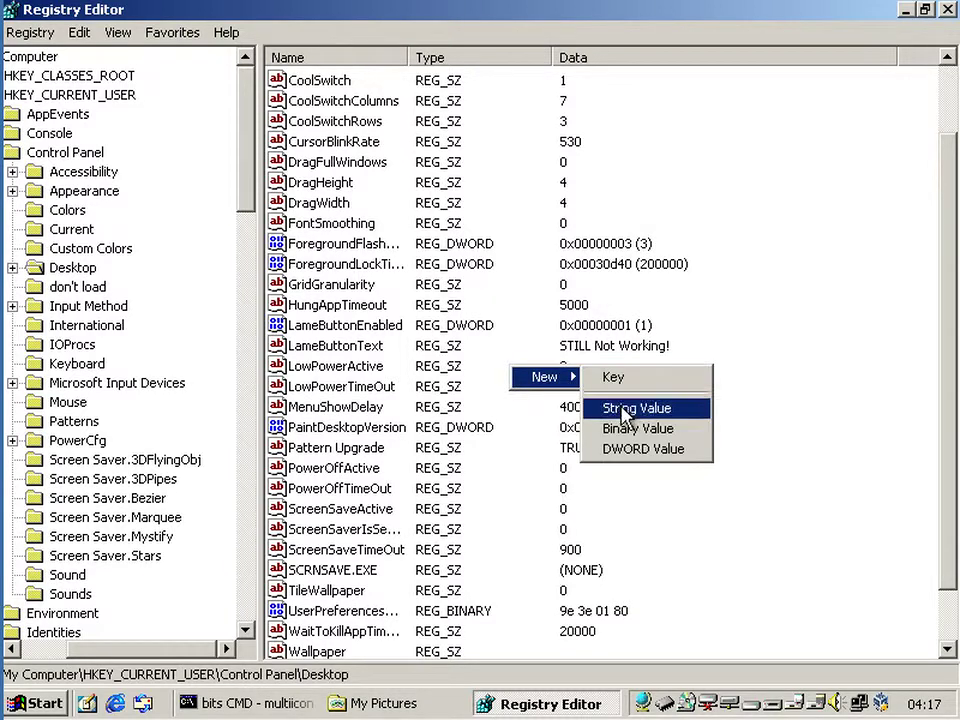
- Create a FontSmoothingType DWORD under the Desktop key with data 2
{"action": "left_click", "coordinate": [632, 452]}
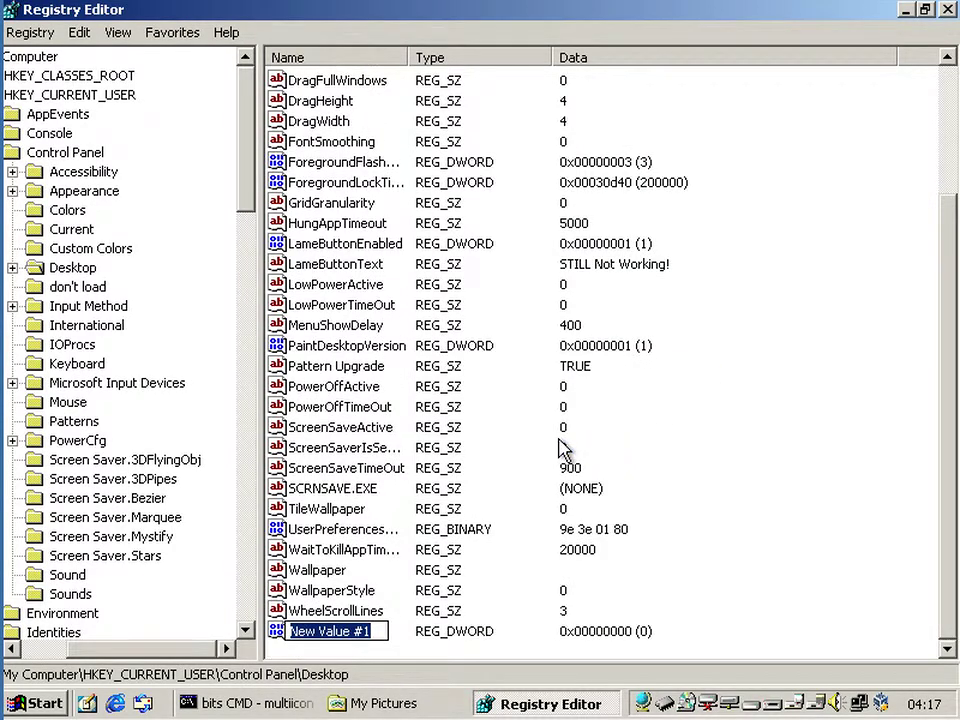
{"action": "type", "text": "FontSmoothingType"}
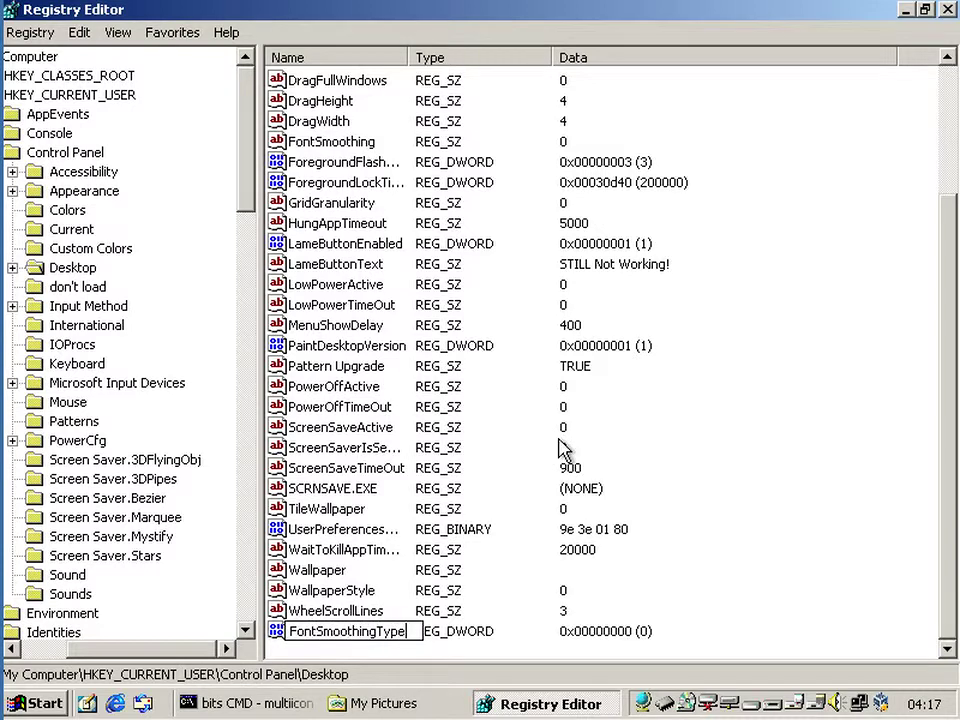
{"action": "key", "text": "Return"}
{"action": "key", "text": "Return"}
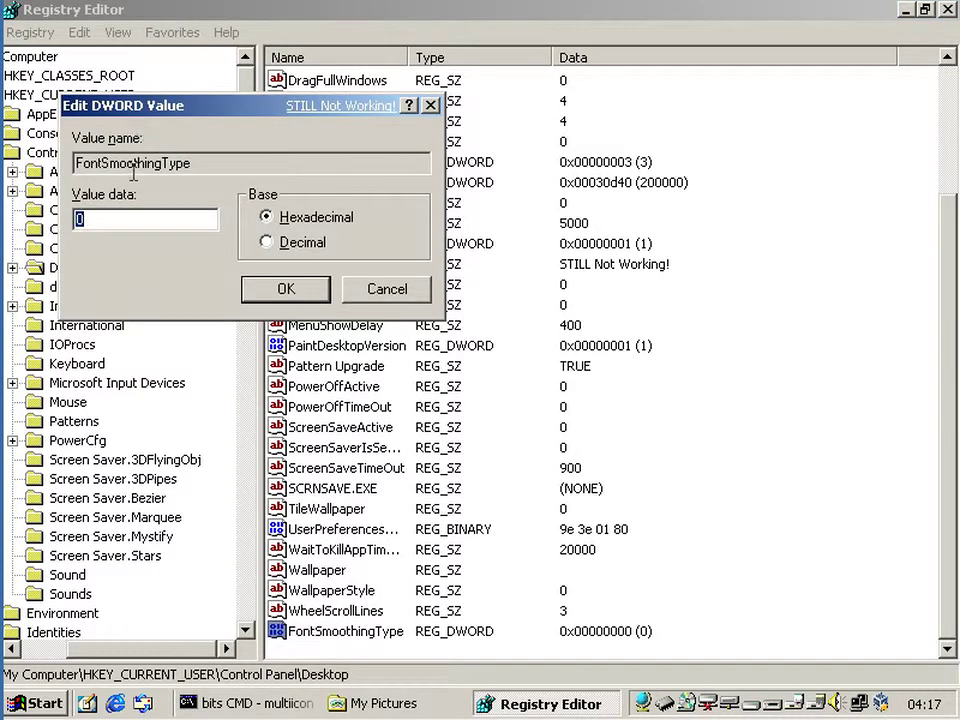
{"action": "left_click", "coordinate": [283, 292]}
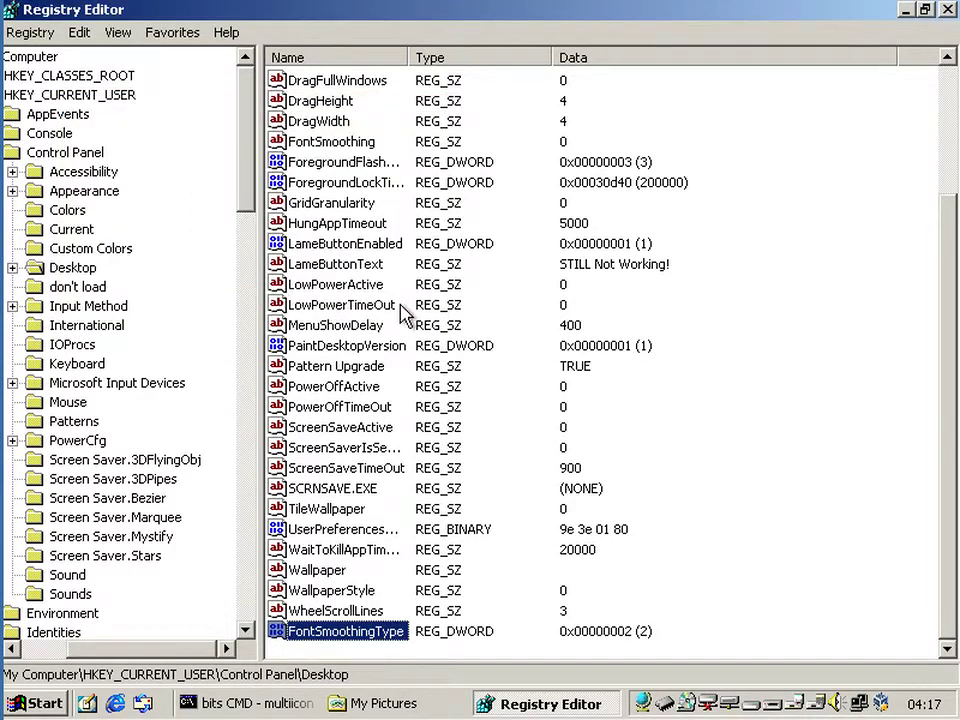
- Close Registry Editor, dismiss Display Properties unchanged, and log off
{"action": "left_click", "coordinate": [947, 10]}
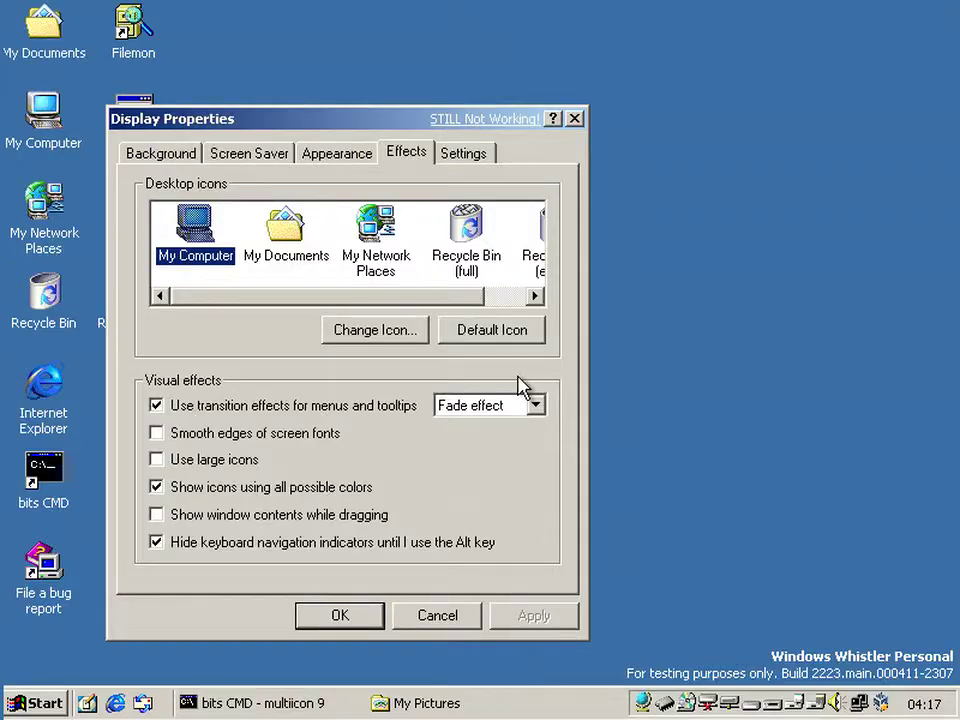
{"action": "left_click", "coordinate": [404, 627]}
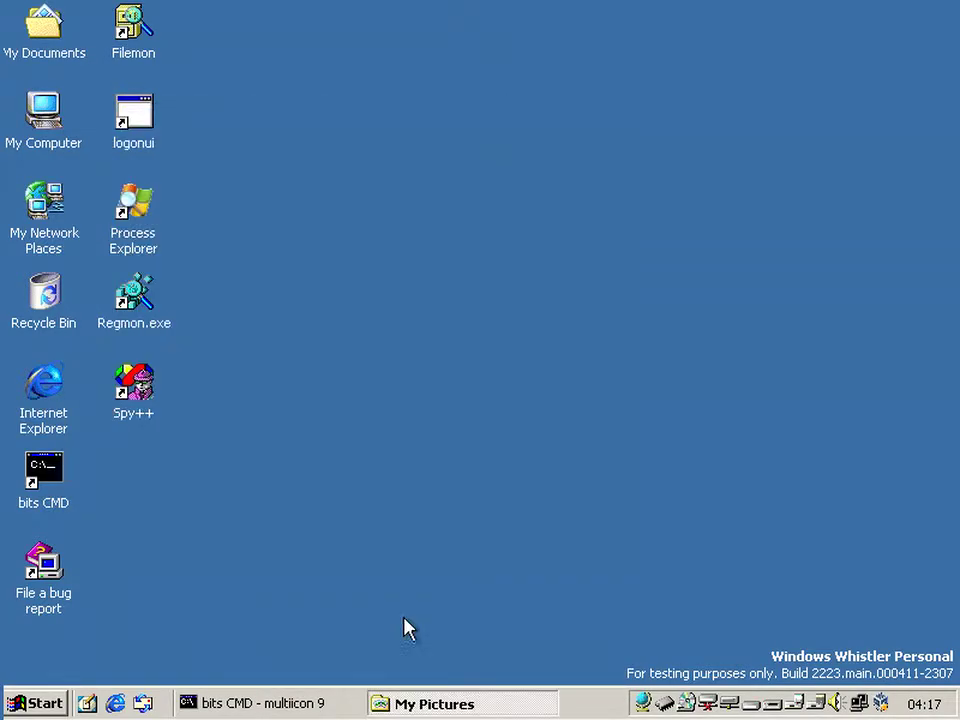
{"action": "left_click", "coordinate": [64, 704]}
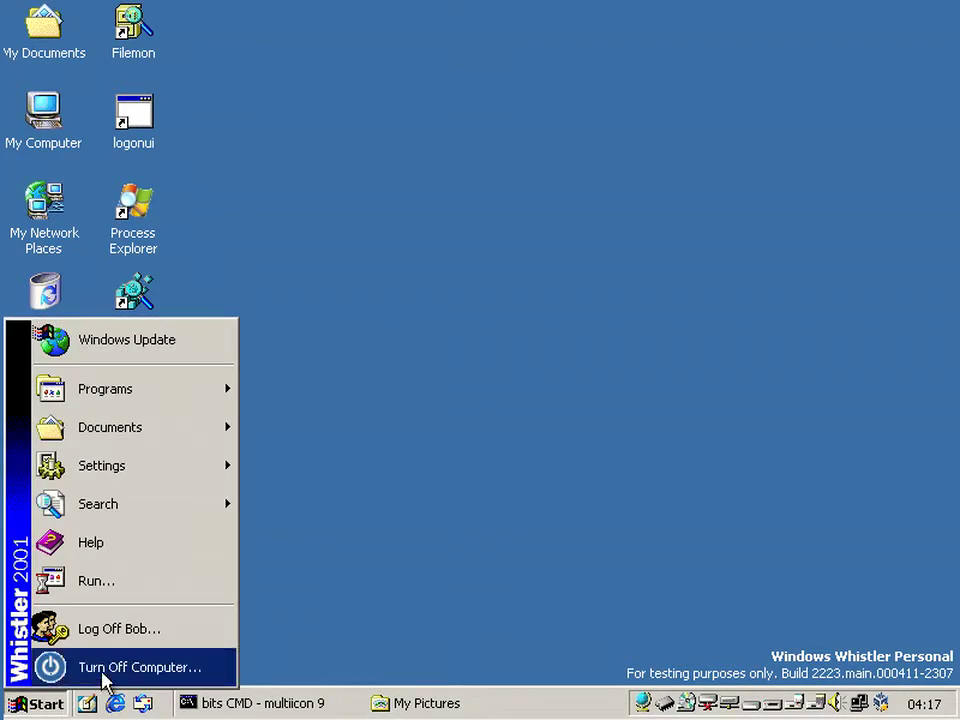
{"action": "left_click", "coordinate": [125, 630]}
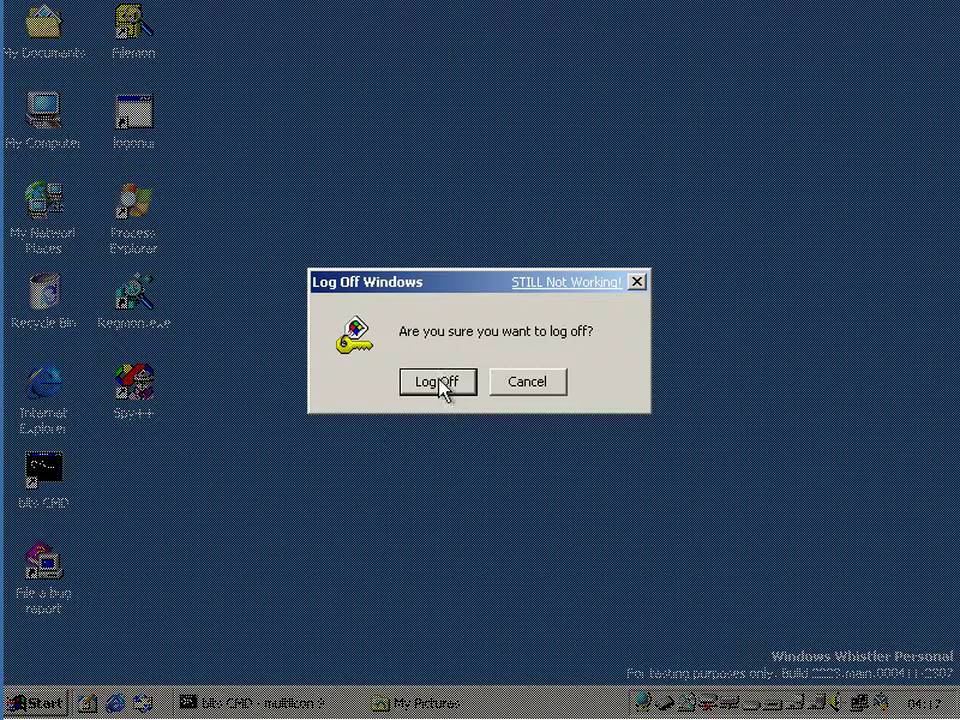
{"action": "left_click", "coordinate": [440, 386]}
- Log back on with the account password and nudge the My Pictures window up
{"action": "left_click", "coordinate": [410, 312]}
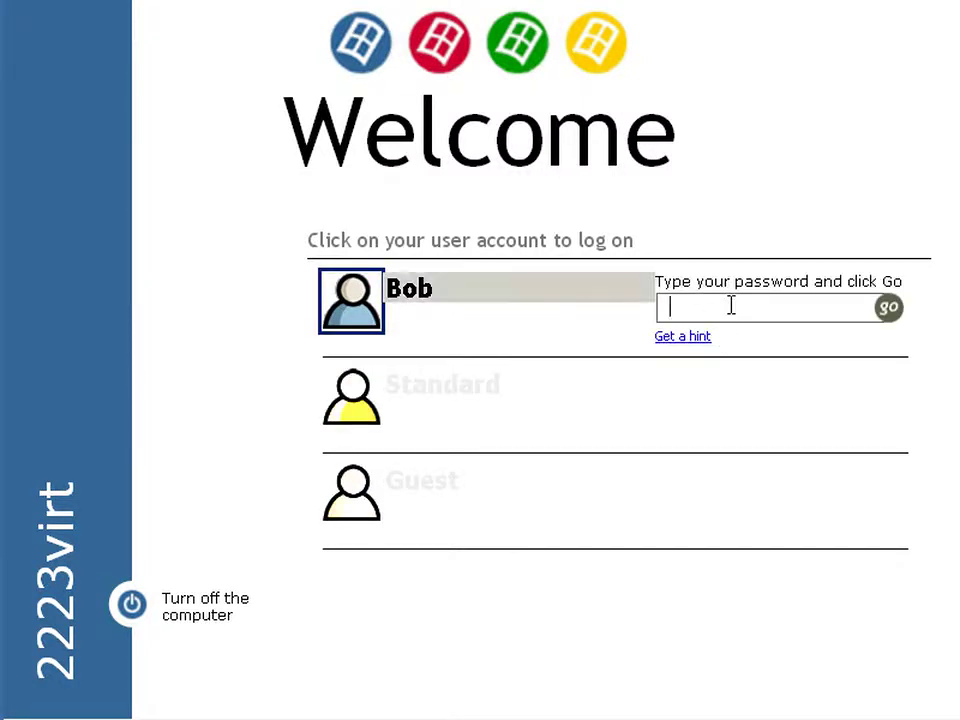
{"action": "key", "text": "Return"}
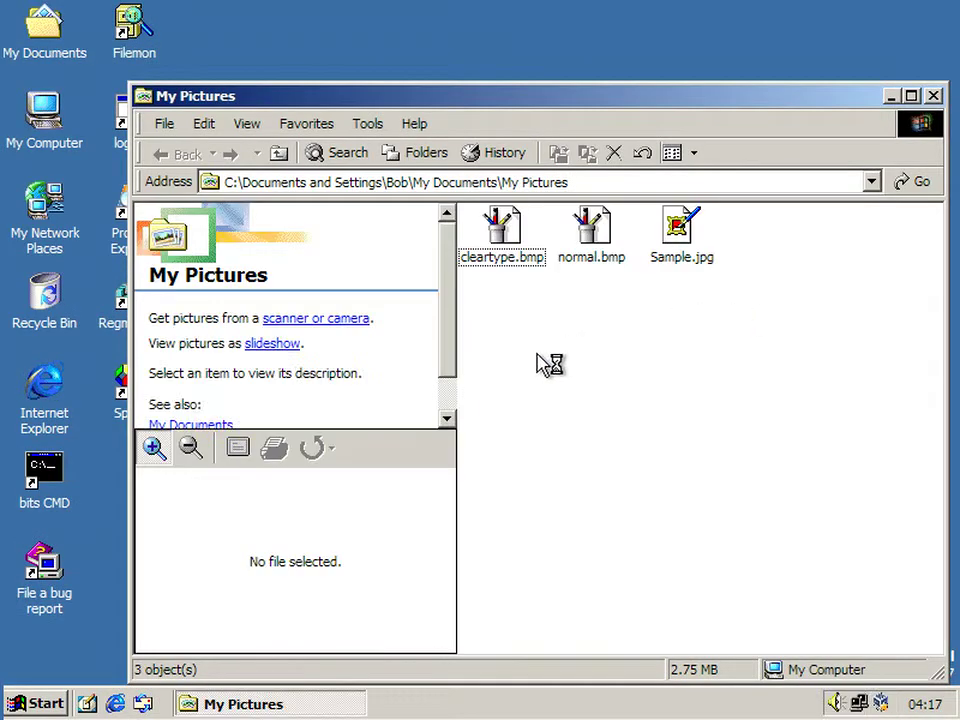
{"action": "left_click_drag", "start_coordinate": [553, 96], "coordinate": [568, 71]}
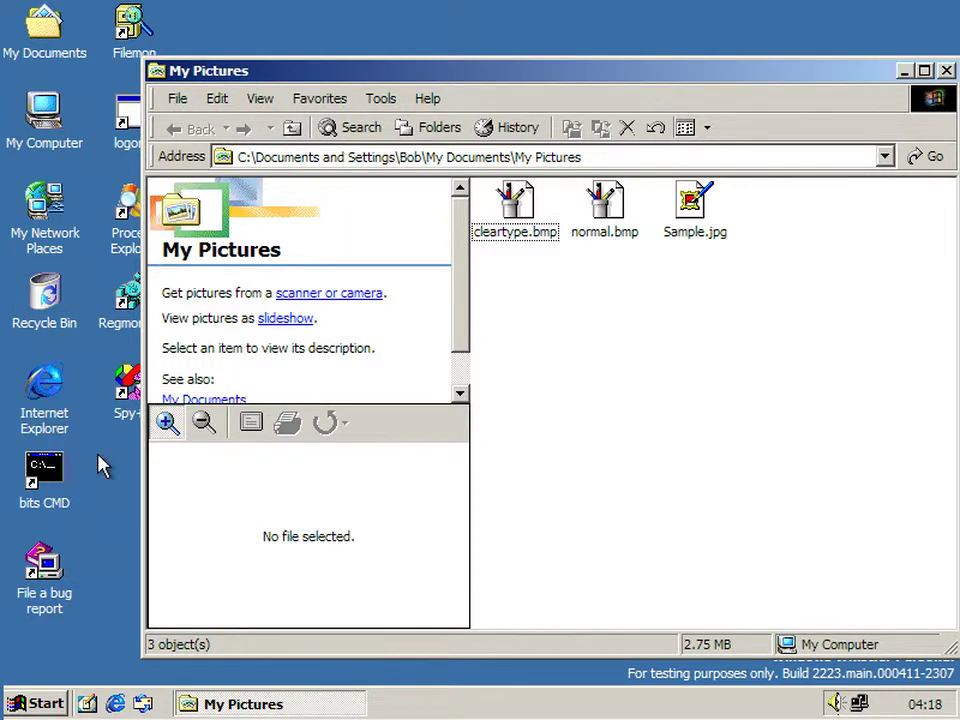
- Start a slideshow from cleartype.bmp in My Pictures and advance through it
{"action": "left_click", "coordinate": [100, 463]}
{"action": "left_click", "coordinate": [488, 500]}
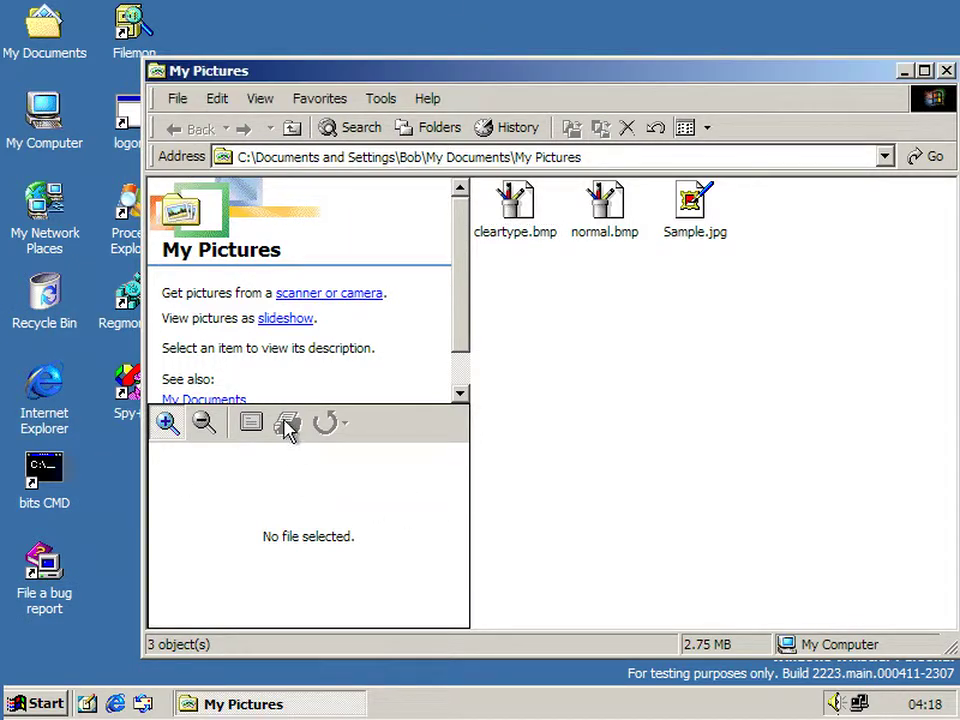
{"action": "right_click", "coordinate": [525, 230]}
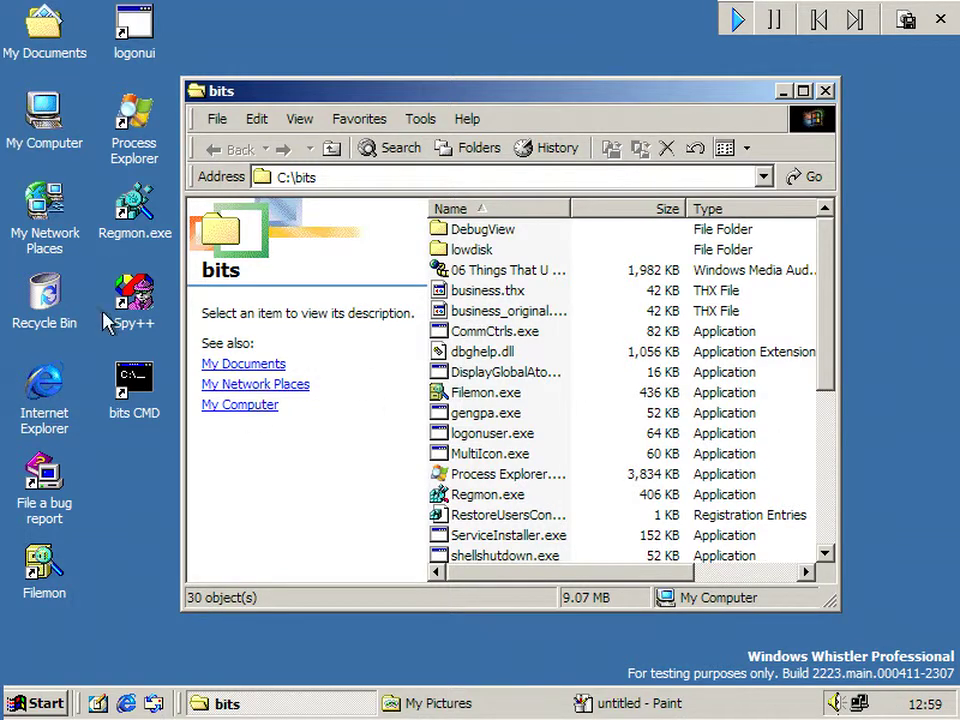
{"action": "left_click", "coordinate": [856, 22]}
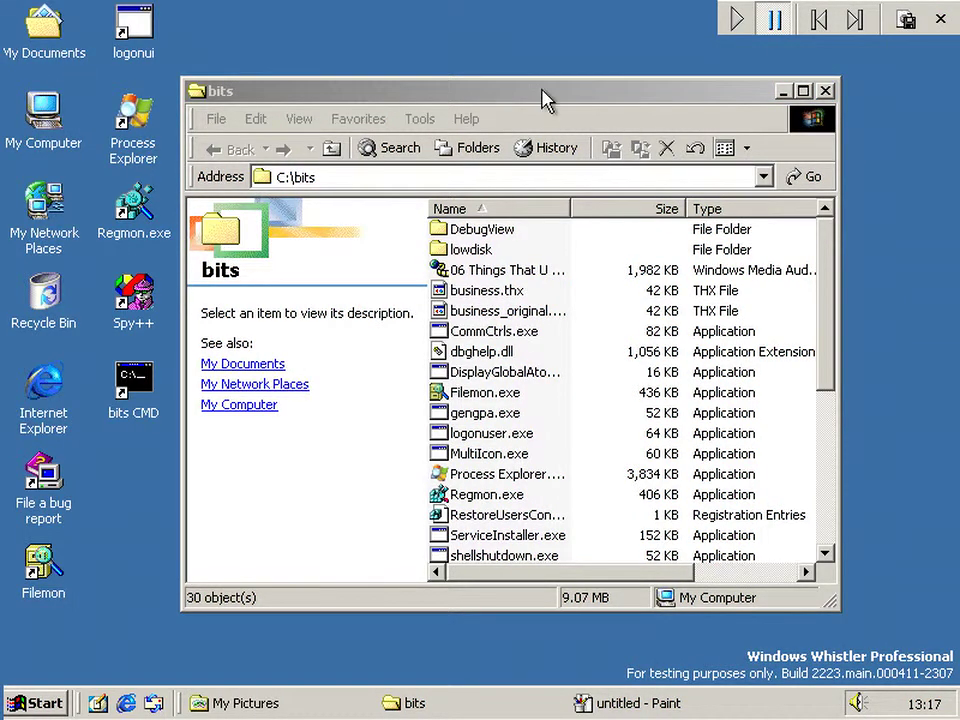
{"action": "left_click", "coordinate": [855, 22]}
- Flip back and forth between the 12:59 and 13:17 bits-folder screenshots
{"action": "left_click", "coordinate": [818, 20]}
{"action": "left_click", "coordinate": [853, 20]}
{"action": "left_click", "coordinate": [820, 20]}
{"action": "left_click", "coordinate": [853, 18]}
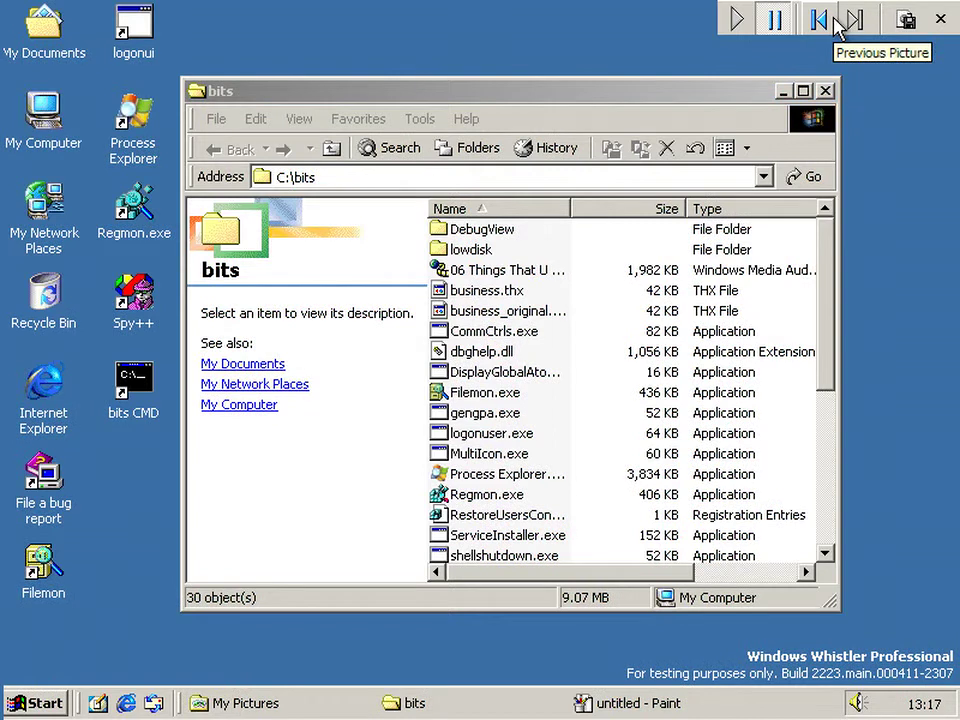
{"action": "left_click", "coordinate": [828, 20]}
{"action": "left_click", "coordinate": [853, 20]}
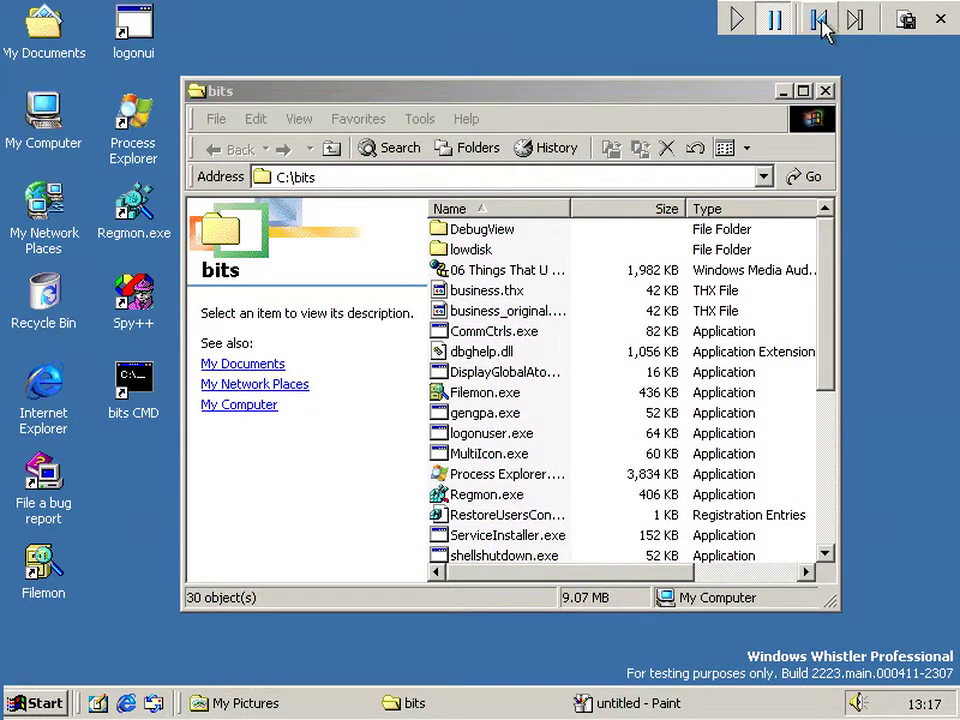
{"action": "left_click", "coordinate": [819, 22]}
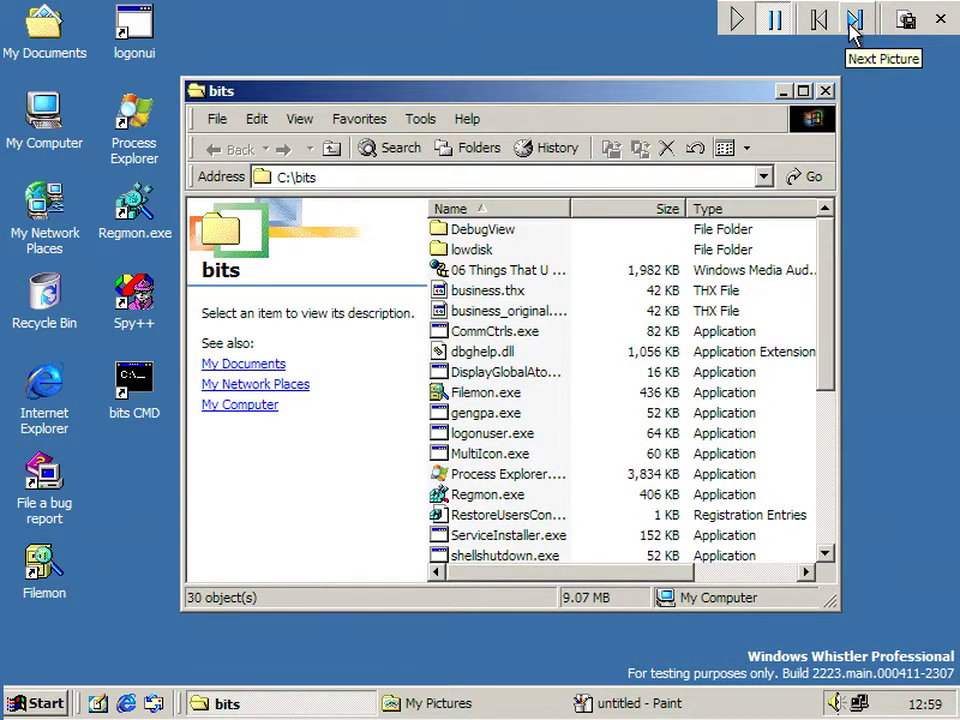
{"action": "left_click", "coordinate": [853, 20]}
{"action": "left_click", "coordinate": [819, 20]}
- Close the slideshow and clear the file selection in My Pictures
{"action": "left_click", "coordinate": [853, 20]}
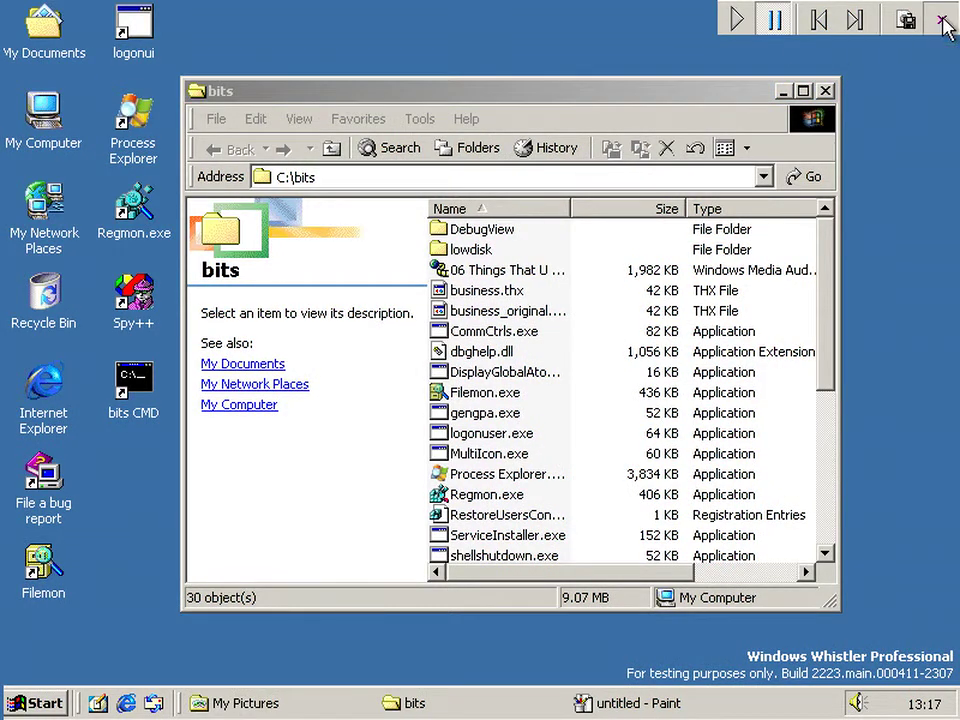
{"action": "left_click", "coordinate": [940, 19]}
{"action": "left_click", "coordinate": [529, 416]}
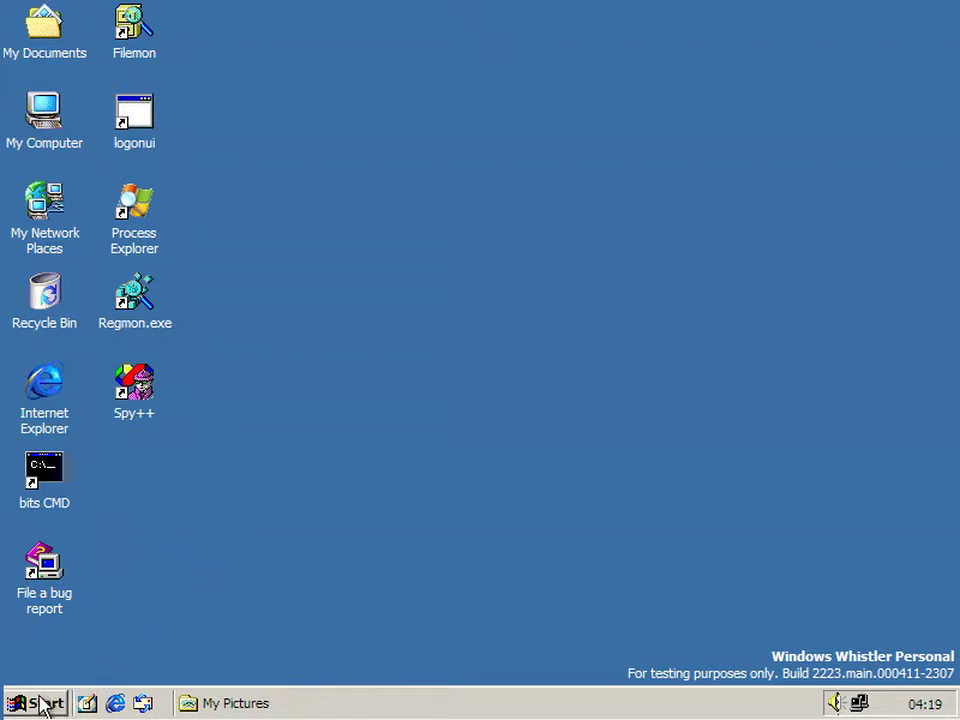
- Open the bits console, move it aside, and run showvolume after fixing the typo
{"action": "left_click", "coordinate": [41, 480]}
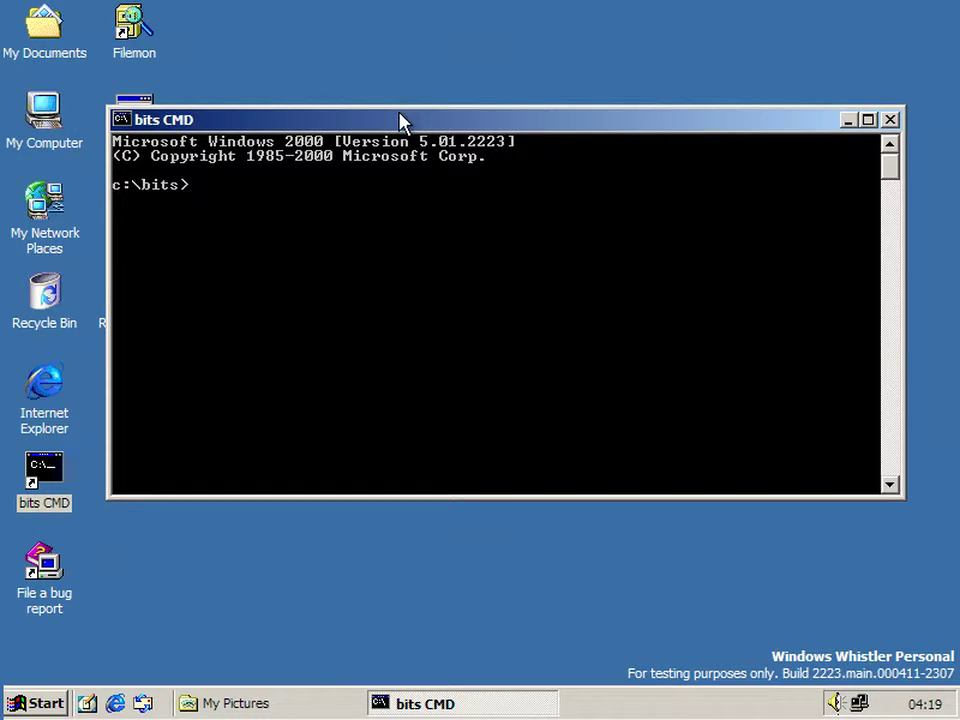
{"action": "left_click_drag", "start_coordinate": [399, 121], "coordinate": [484, 167]}
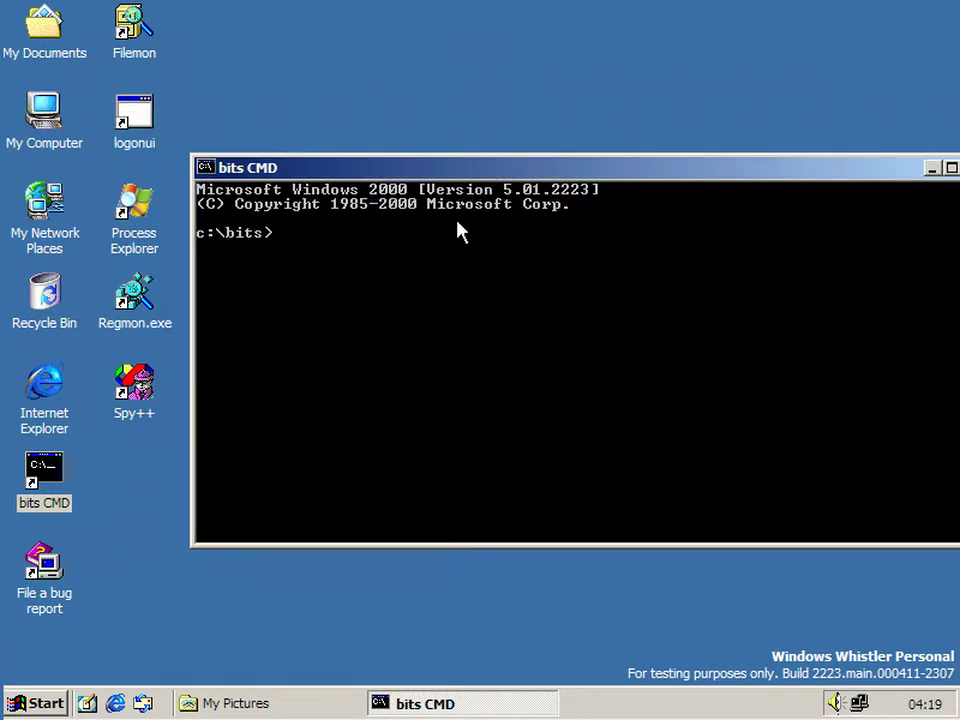
{"action": "type", "text": "sowvolume"}
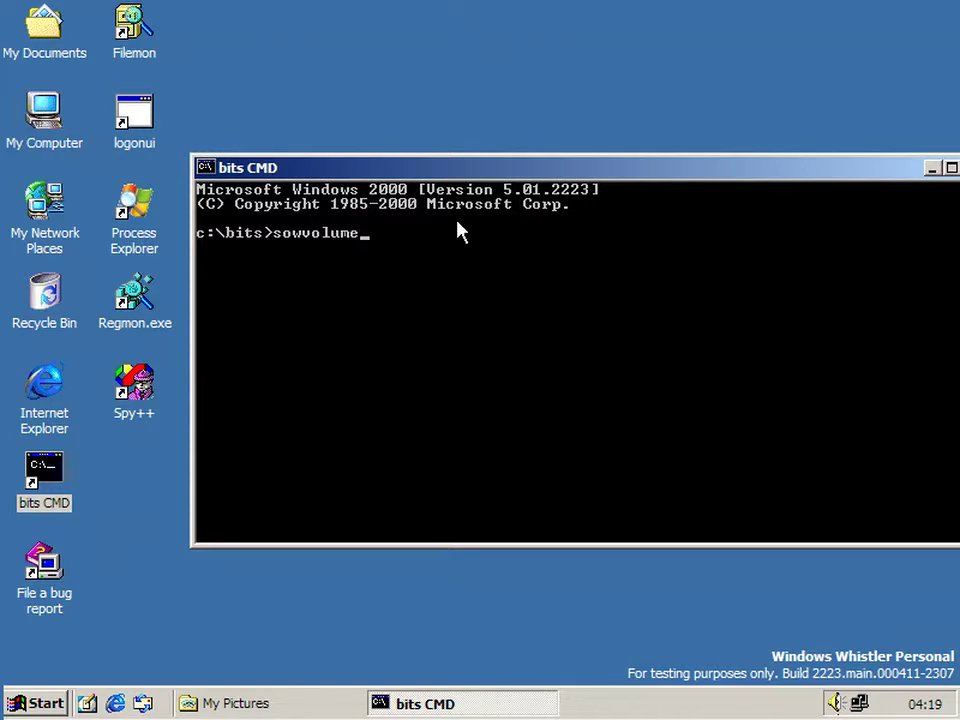
{"action": "key", "text": "Left"}
{"action": "key", "text": "Left"}
{"action": "key", "text": "Left"}
{"action": "type", "text": "h"}
{"action": "key", "text": "Return"}
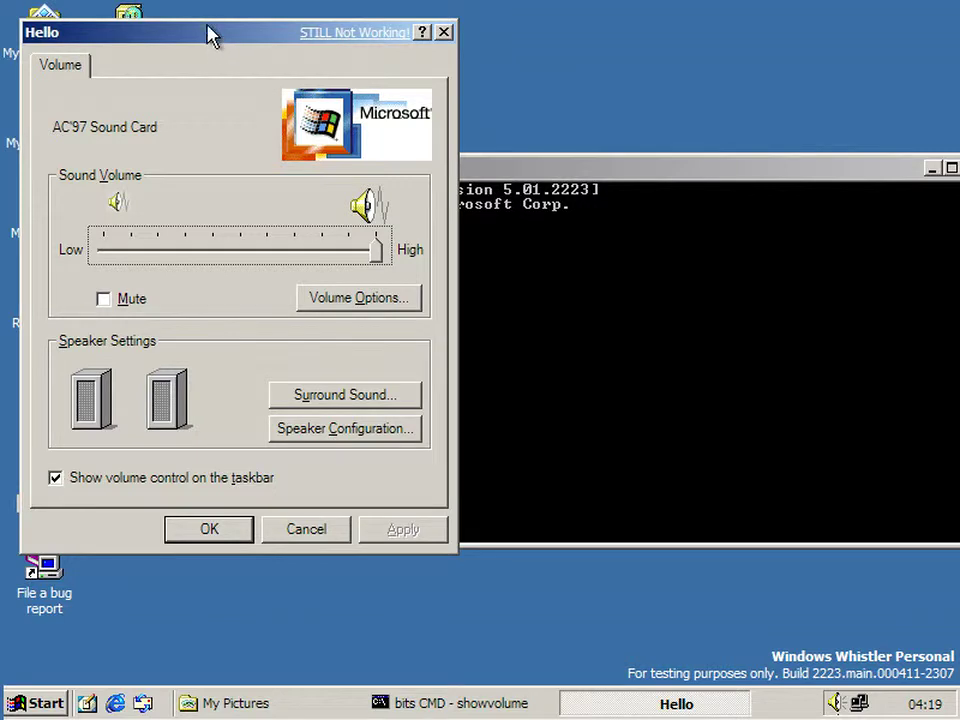
{"action": "left_click_drag", "start_coordinate": [208, 32], "coordinate": [295, 120]}
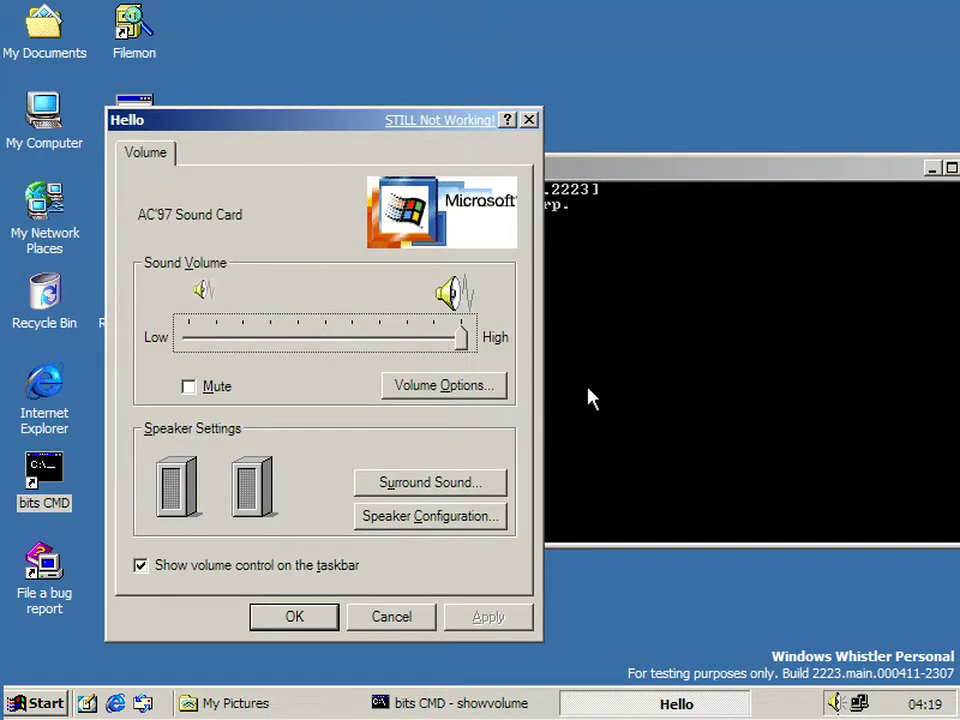
{"action": "right_click", "coordinate": [833, 702]}
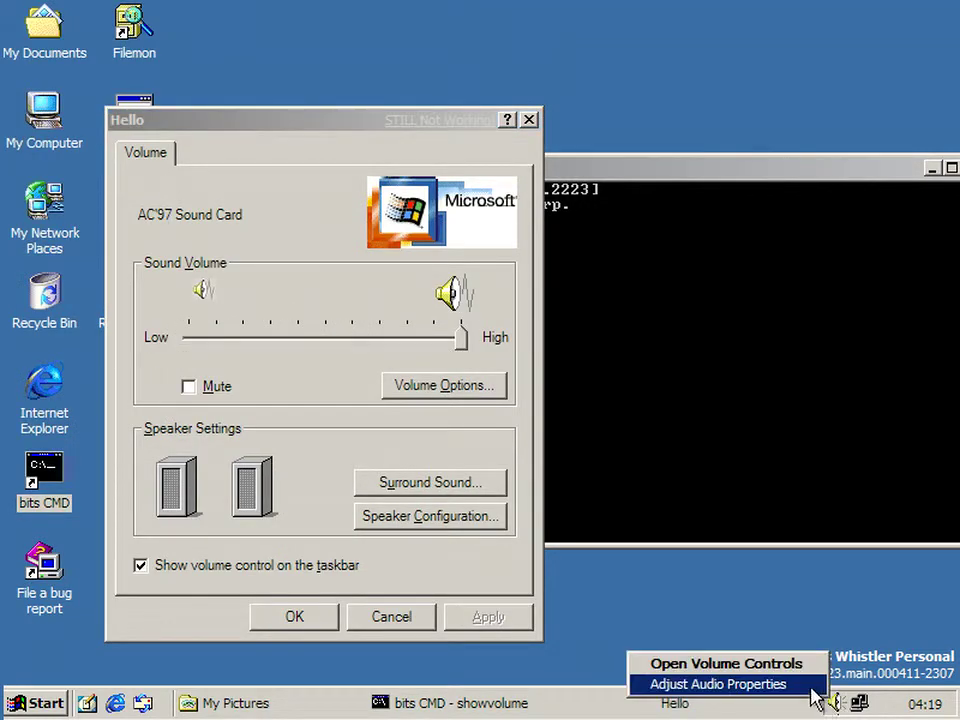
{"action": "left_click", "coordinate": [802, 666]}
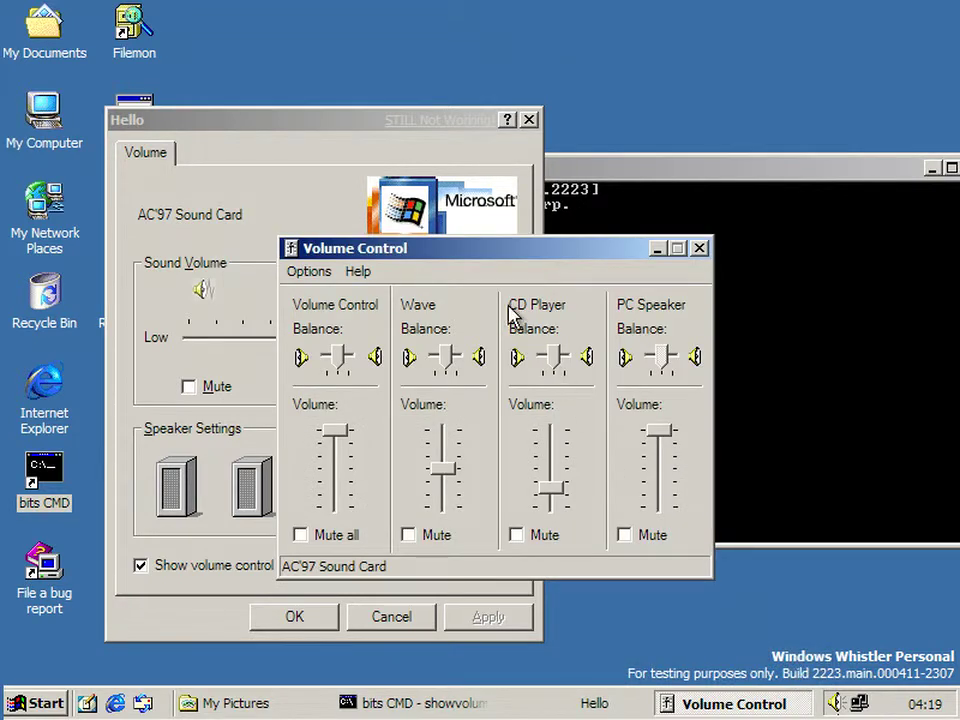
{"action": "left_click_drag", "start_coordinate": [492, 260], "coordinate": [630, 237]}
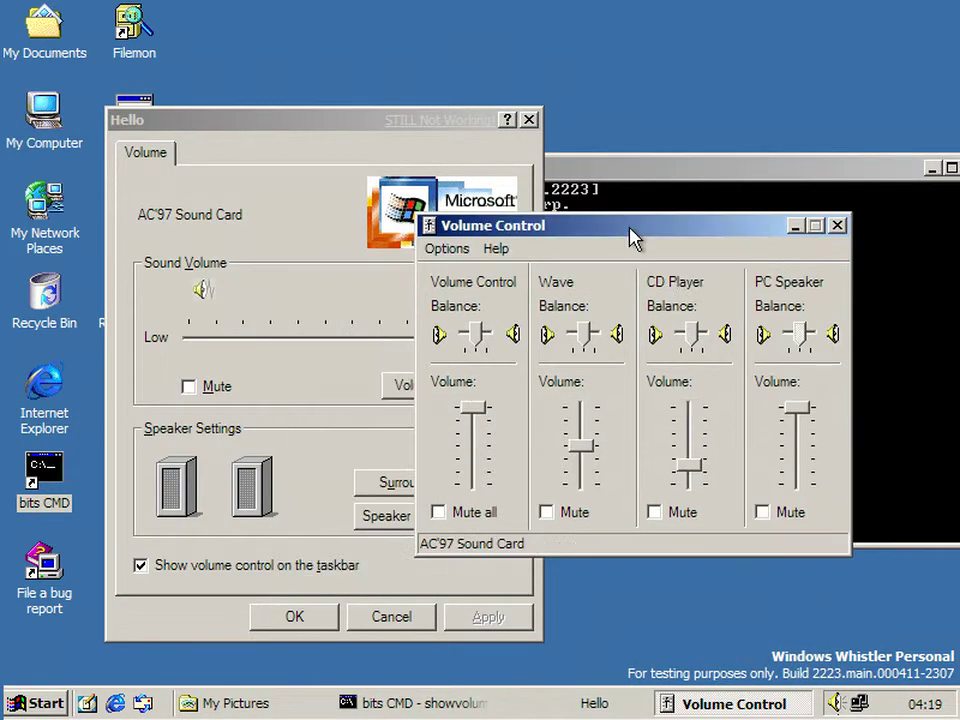
{"action": "left_click", "coordinate": [462, 250]}
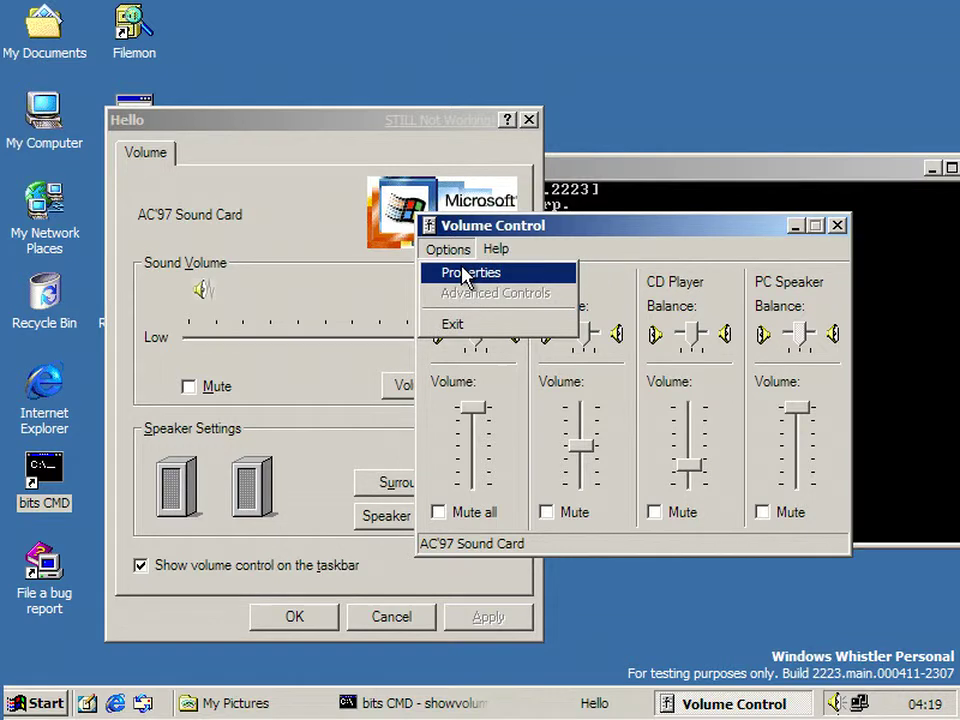
{"action": "left_click", "coordinate": [466, 270]}
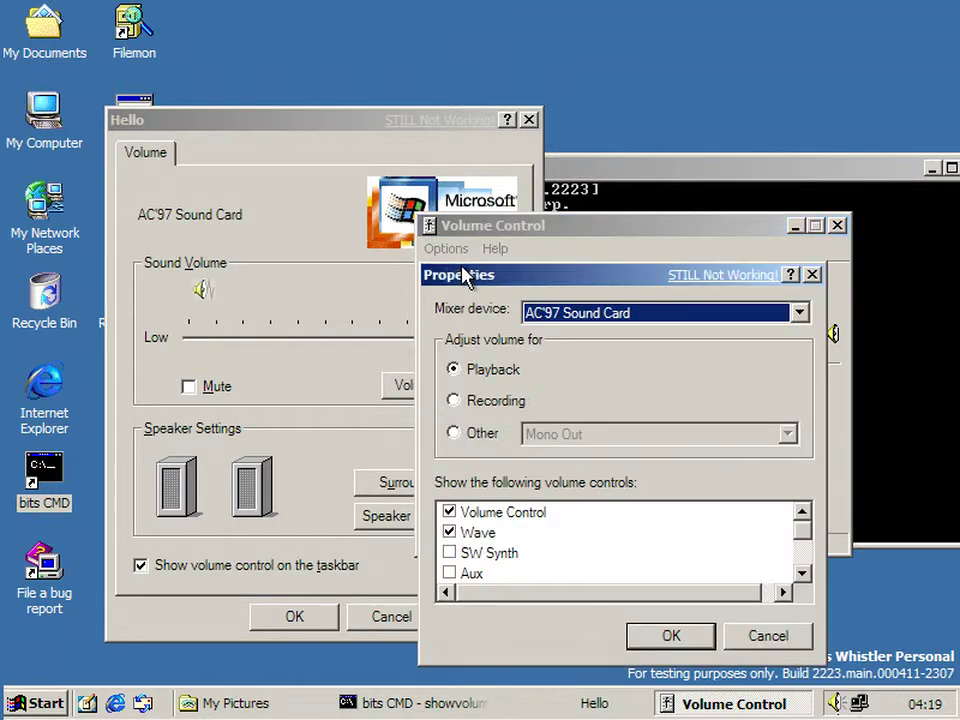
{"action": "left_click", "coordinate": [795, 638]}
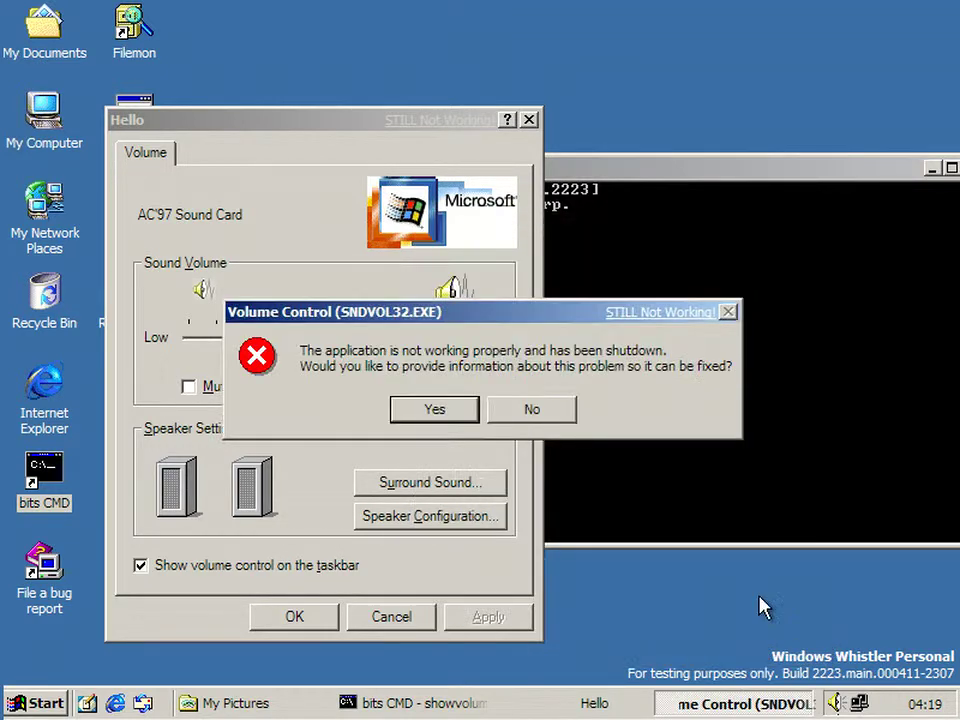
{"action": "left_click", "coordinate": [543, 412]}
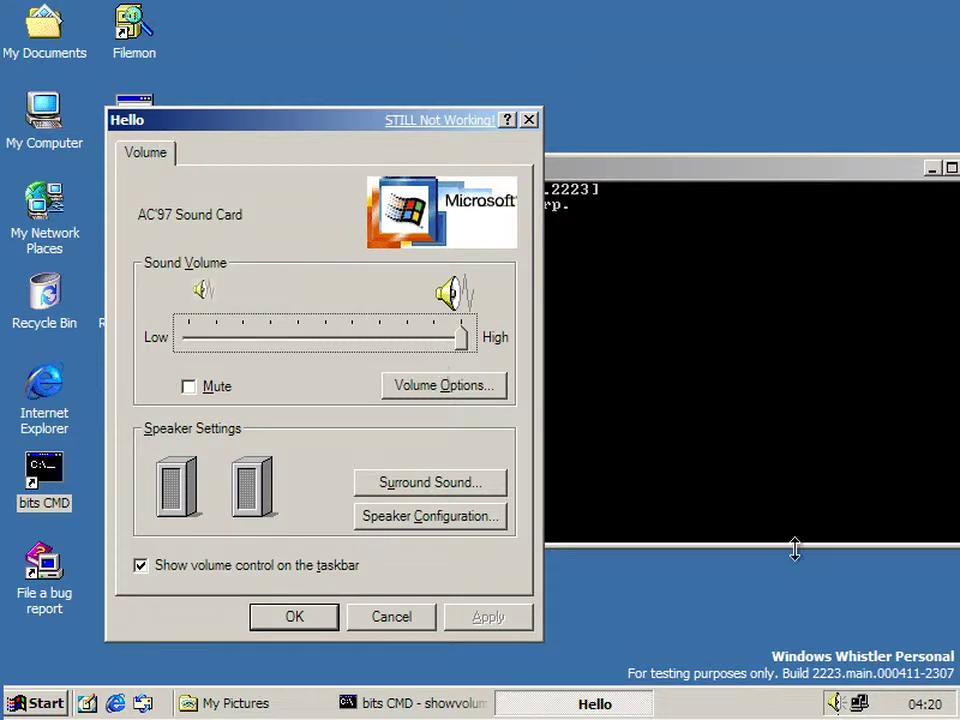
- Lower the sound volume to near Low and apply it
{"action": "left_click", "coordinate": [838, 704]}
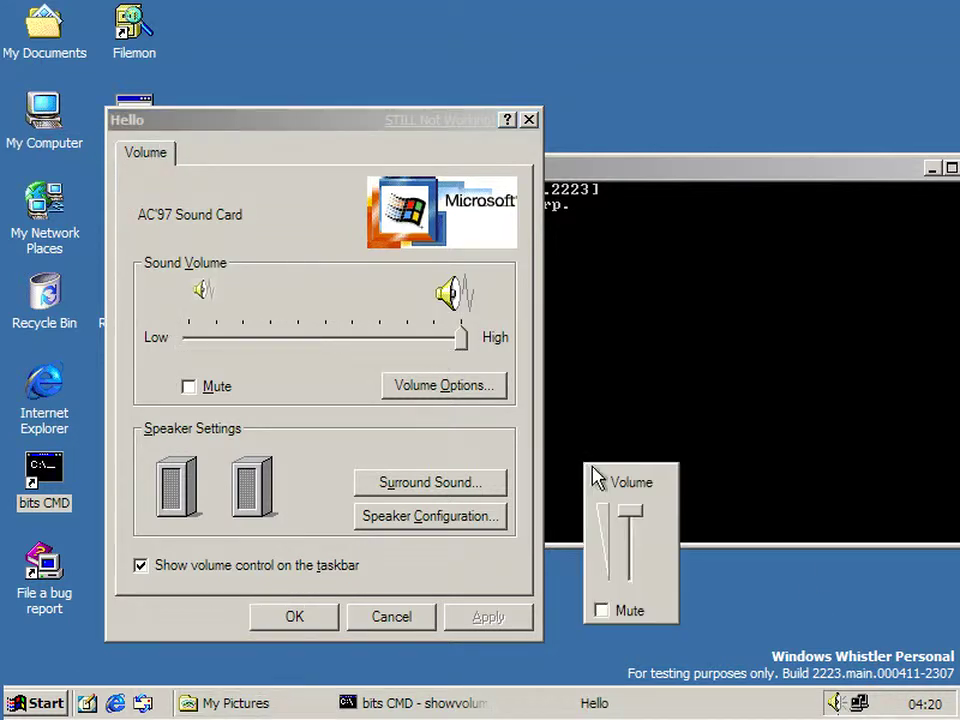
{"action": "left_click_drag", "start_coordinate": [461, 340], "coordinate": [253, 345]}
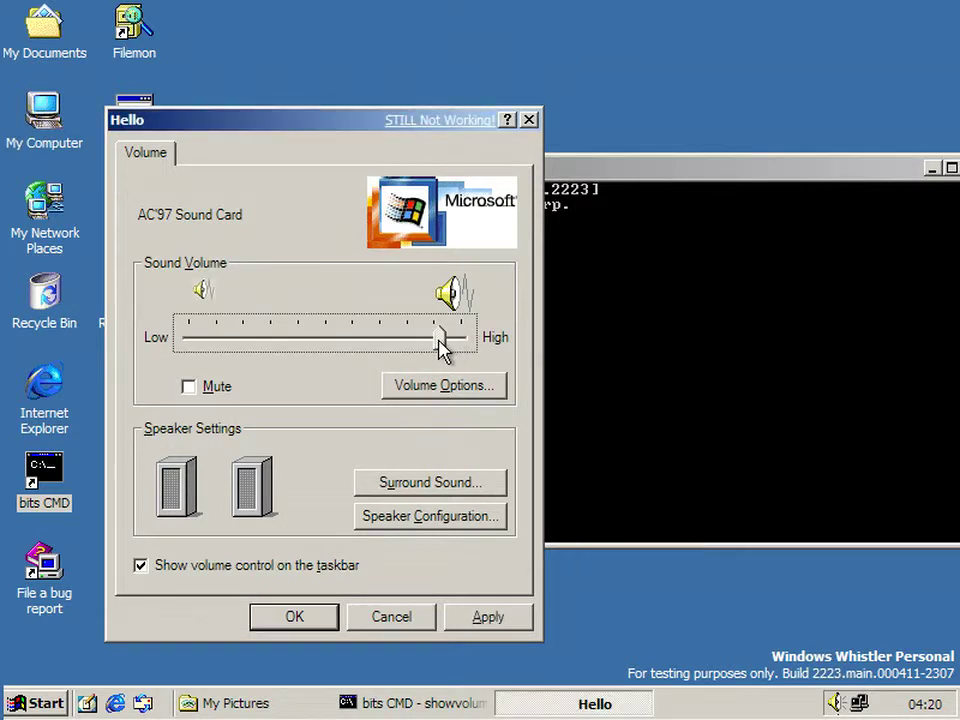
{"action": "left_click", "coordinate": [514, 622]}
- Raise the volume from the tray popup, then open and close the full volume mixer
{"action": "left_click", "coordinate": [836, 705]}
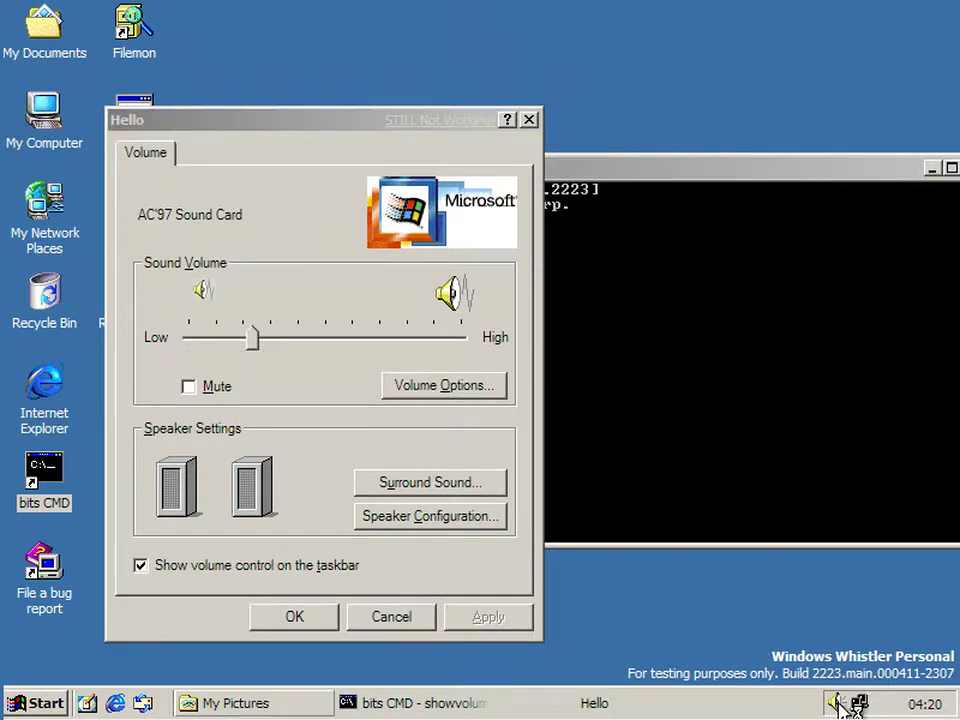
{"action": "left_click_drag", "start_coordinate": [885, 645], "coordinate": [885, 588]}
{"action": "left_click", "coordinate": [323, 303]}
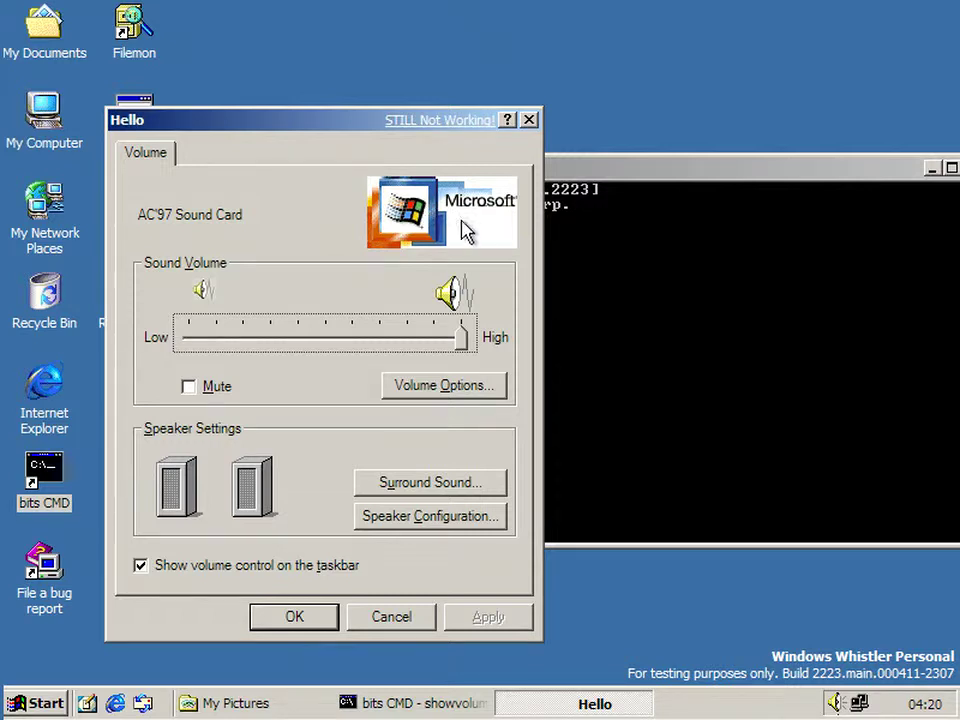
{"action": "left_click", "coordinate": [446, 390]}
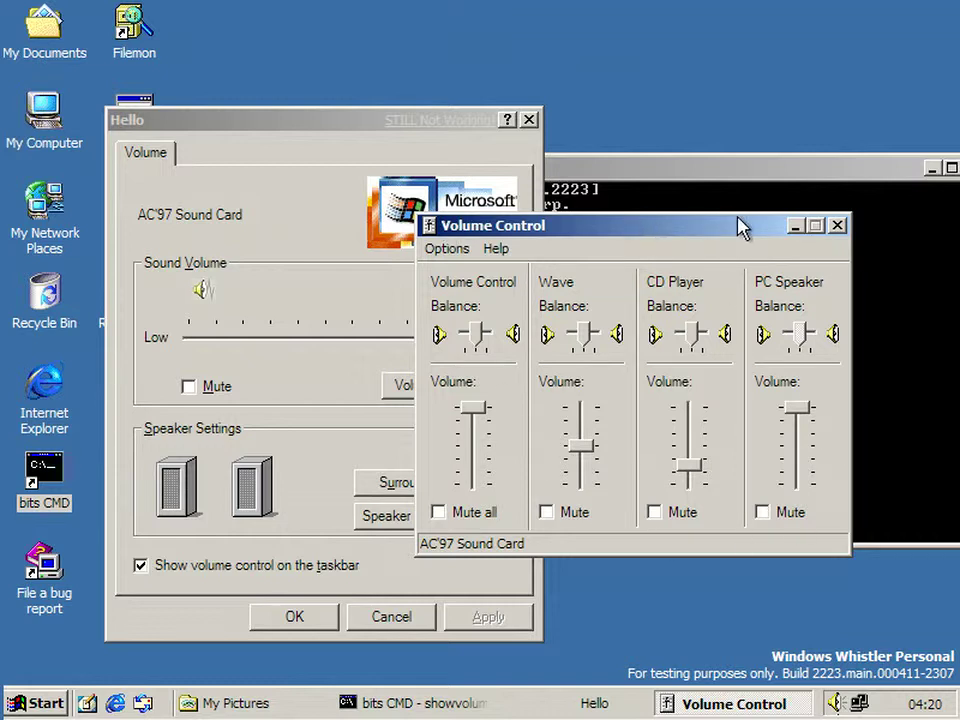
{"action": "left_click", "coordinate": [836, 228]}
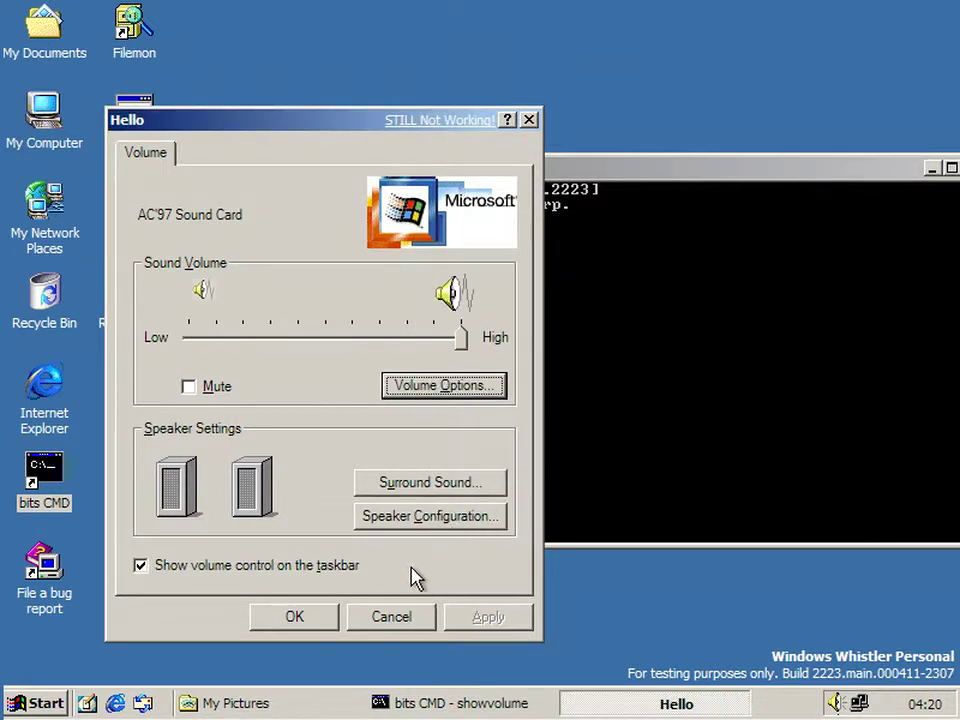
- Open and close the surround speaker level settings twice without changes
{"action": "left_click", "coordinate": [393, 490]}
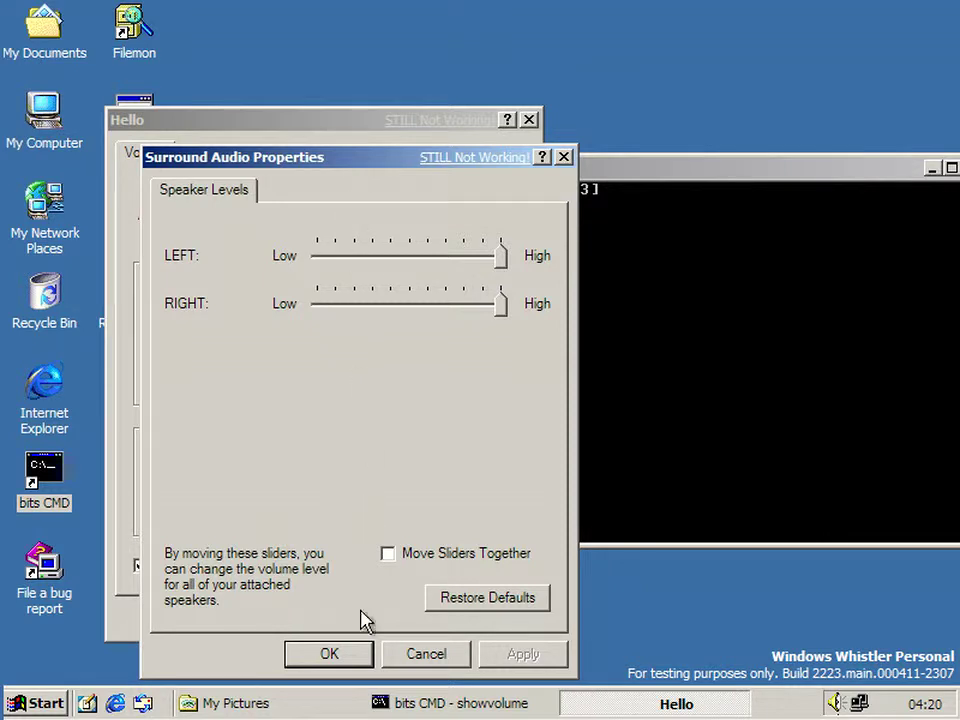
{"action": "left_click", "coordinate": [407, 655]}
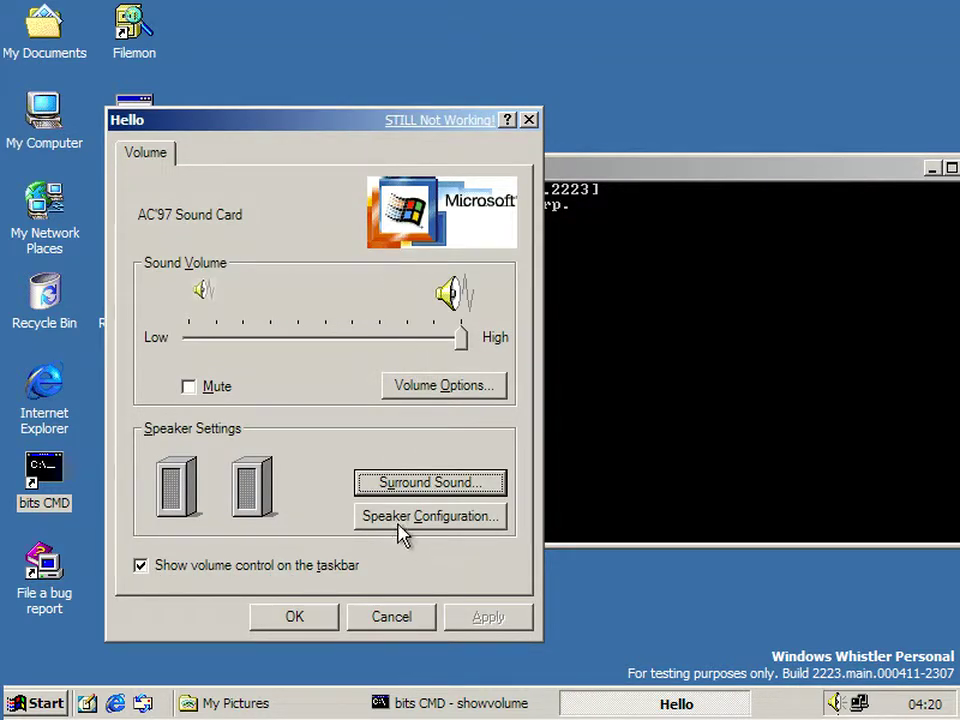
{"action": "left_click", "coordinate": [401, 486]}
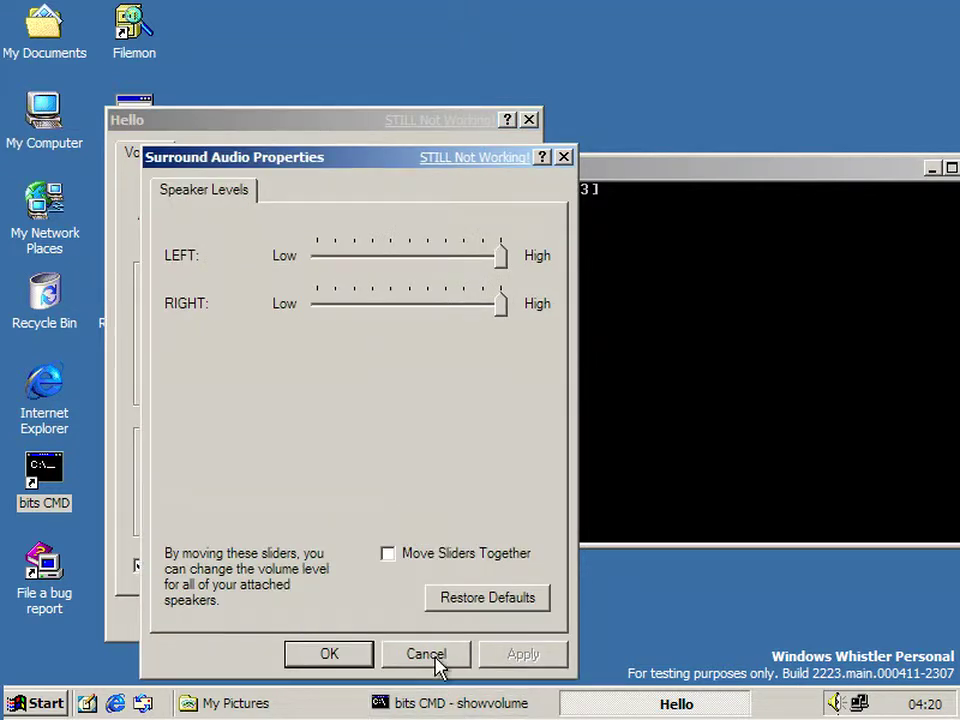
{"action": "left_click", "coordinate": [437, 656]}
- Check speaker setup without changes, then move the Hello dialog right and up
{"action": "left_click", "coordinate": [438, 520]}
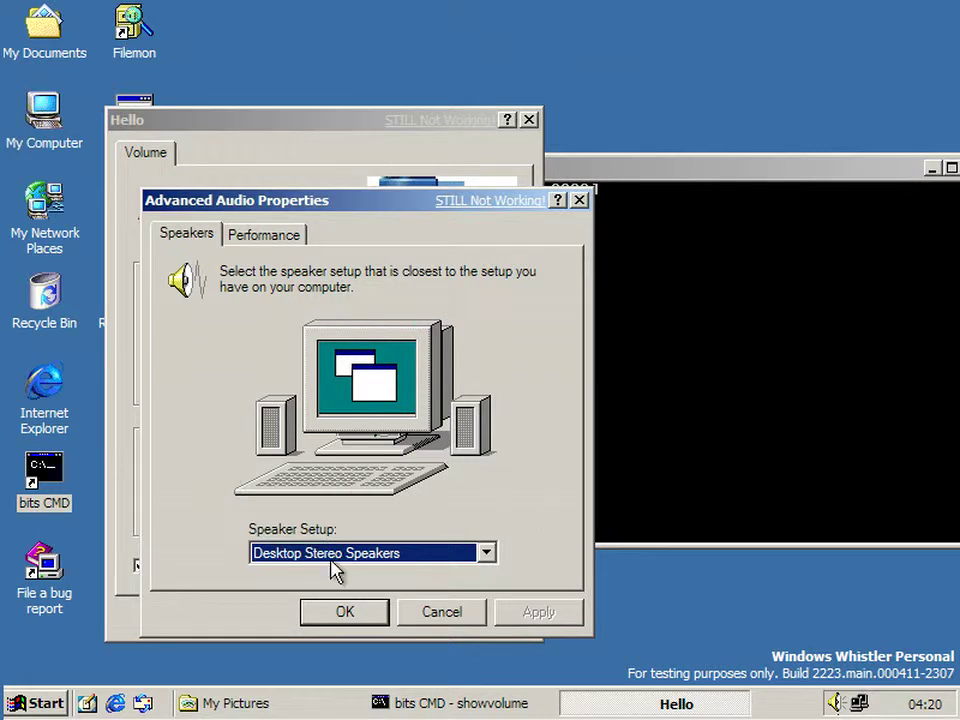
{"action": "left_click", "coordinate": [439, 616]}
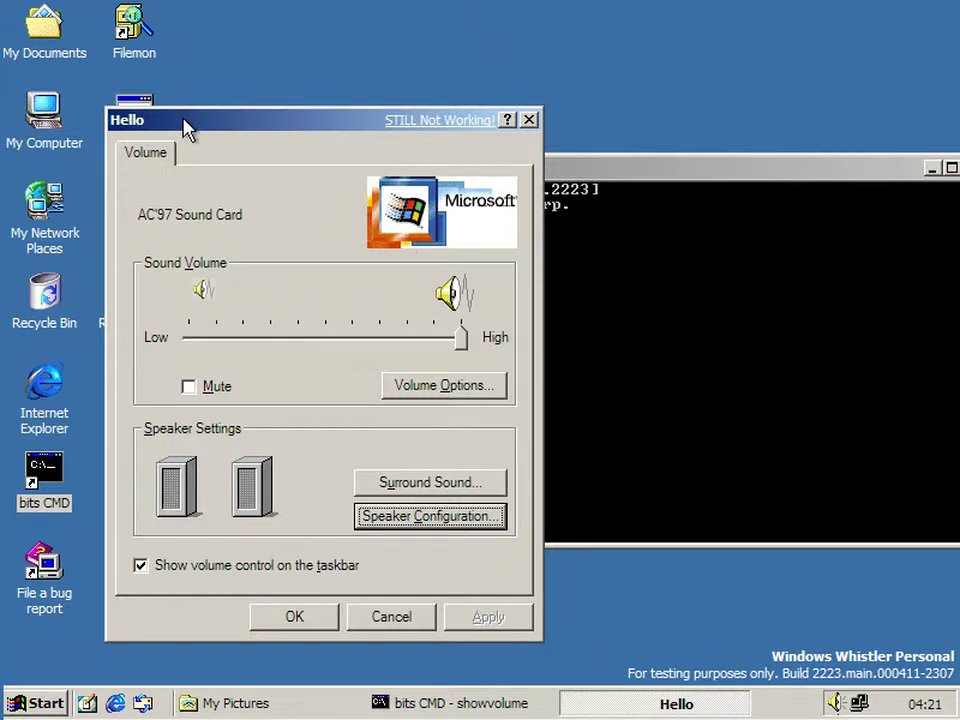
{"action": "left_click_drag", "start_coordinate": [190, 130], "coordinate": [279, 113]}
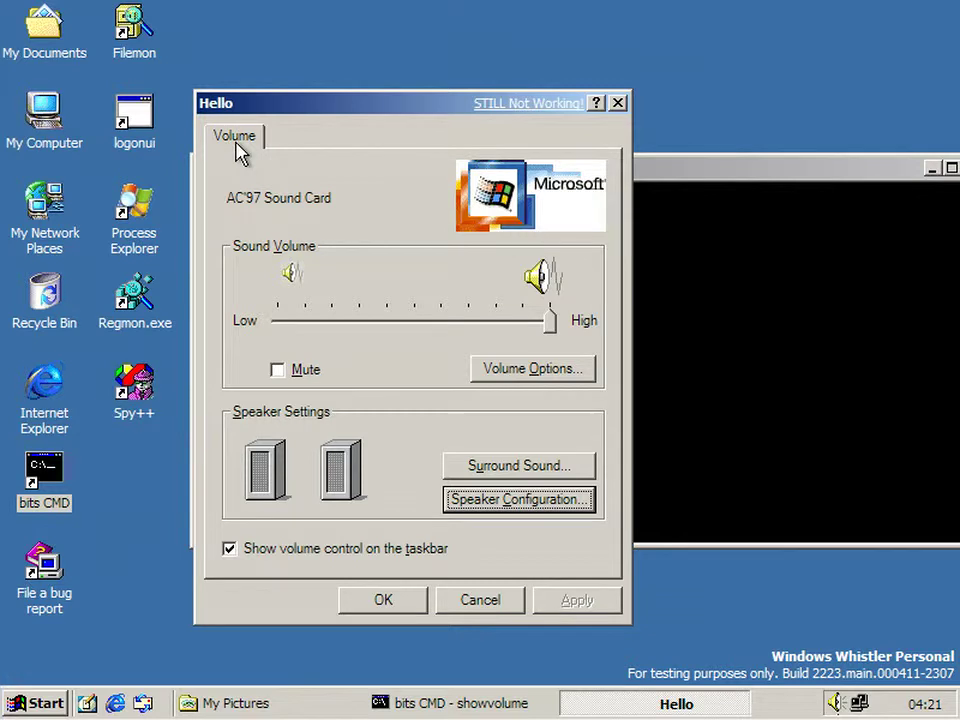
{"action": "left_click", "coordinate": [391, 82]}
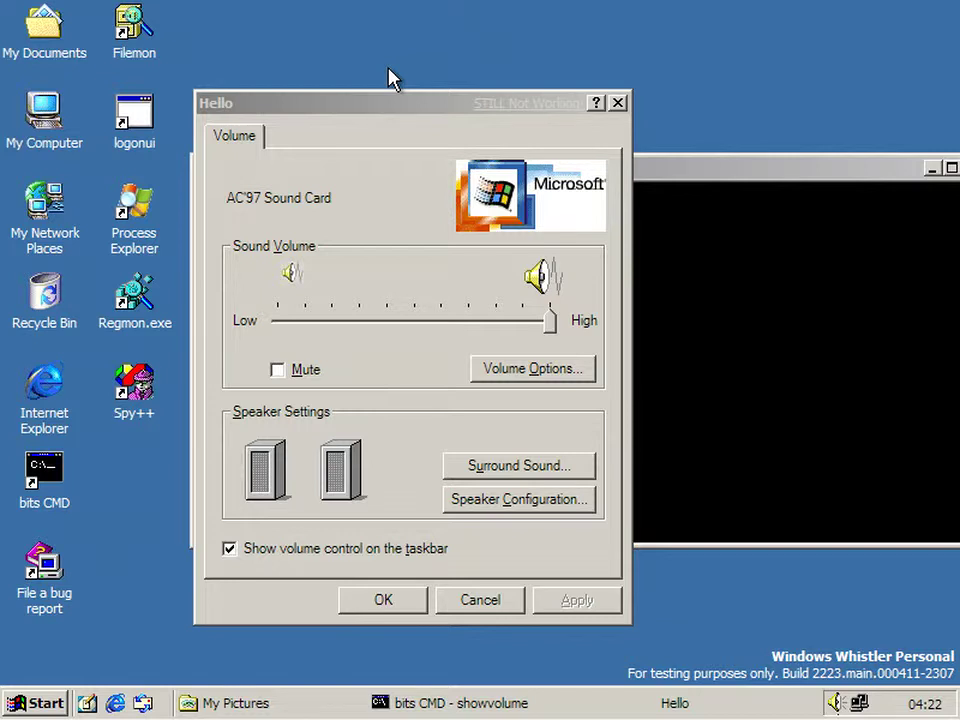
- Open My Computer and browse through C: and WINNT into system32
{"action": "key", "text": "Return"}
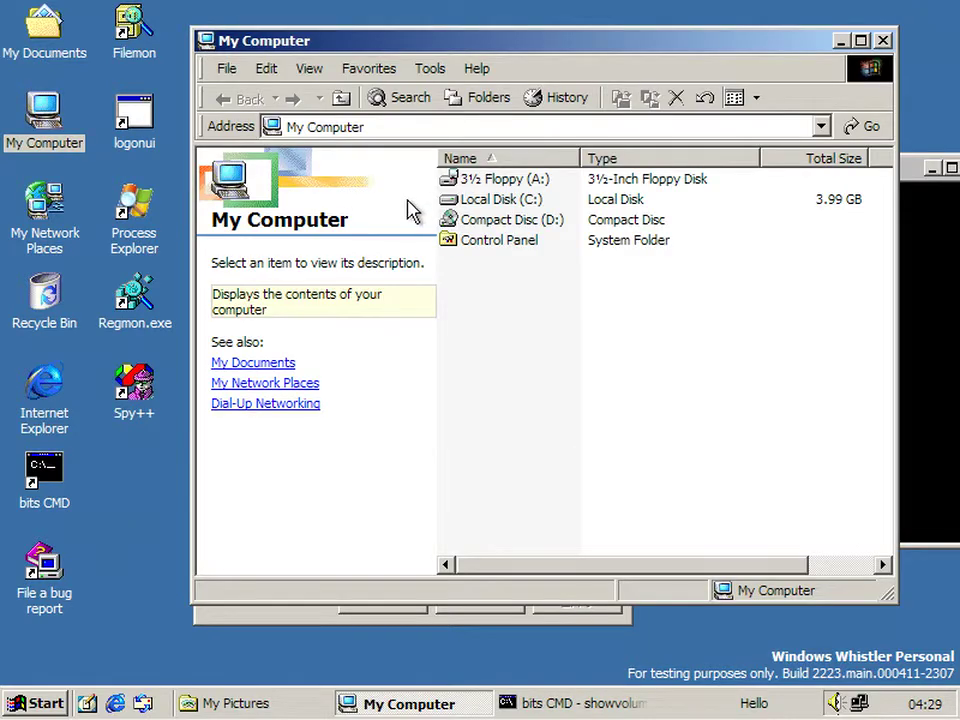
{"action": "double_click", "coordinate": [482, 201]}
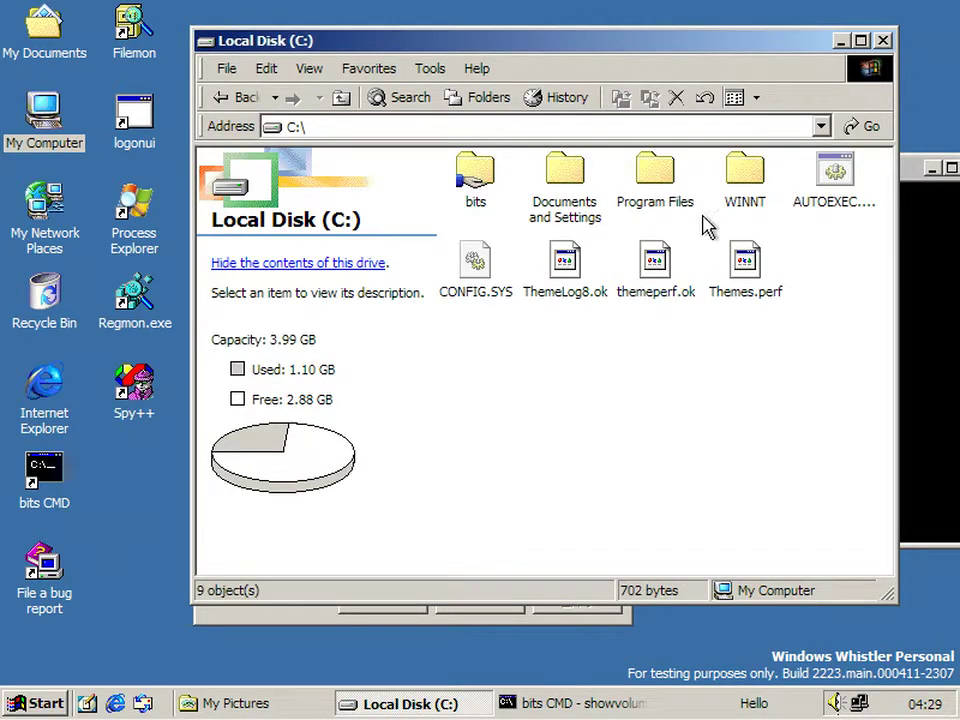
{"action": "double_click", "coordinate": [745, 180]}
{"action": "scroll", "coordinate": [676, 340], "scroll_direction": "down", "scroll_amount": 5}
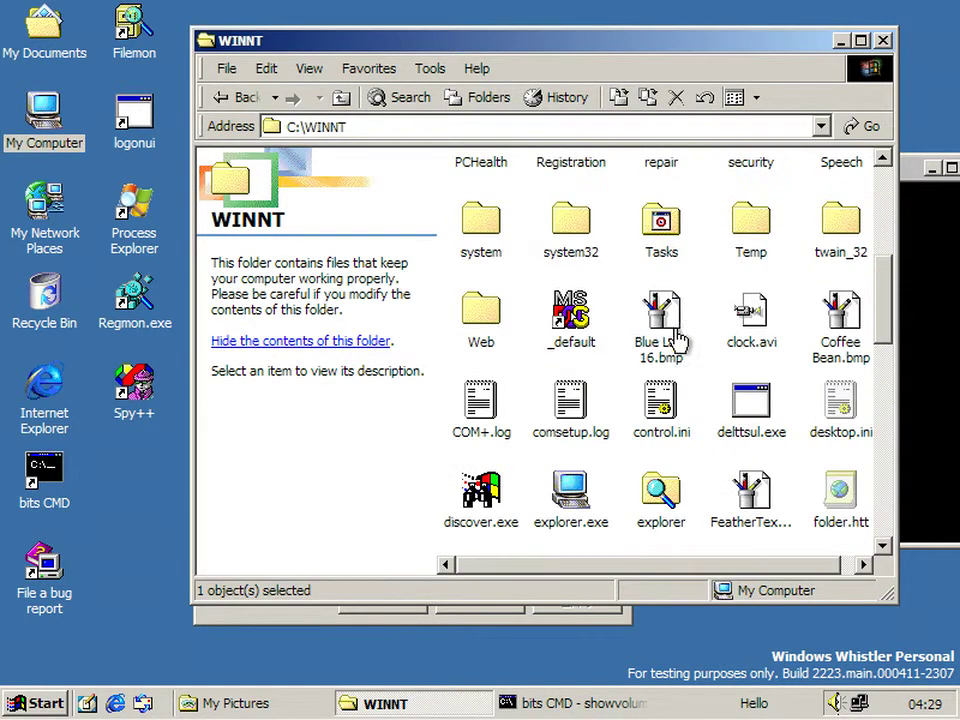
{"action": "left_click", "coordinate": [671, 343]}
{"action": "double_click", "coordinate": [565, 253]}
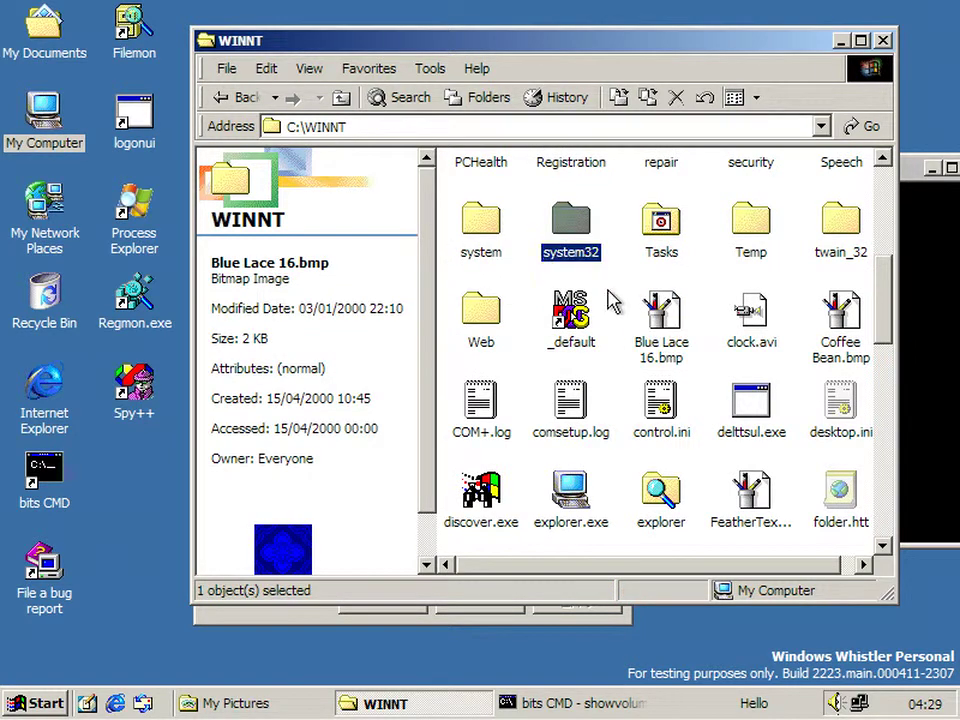
- Jump to reset.exe by typing 'res' and view its details as a 9 KB application
{"action": "type", "text": "res"}
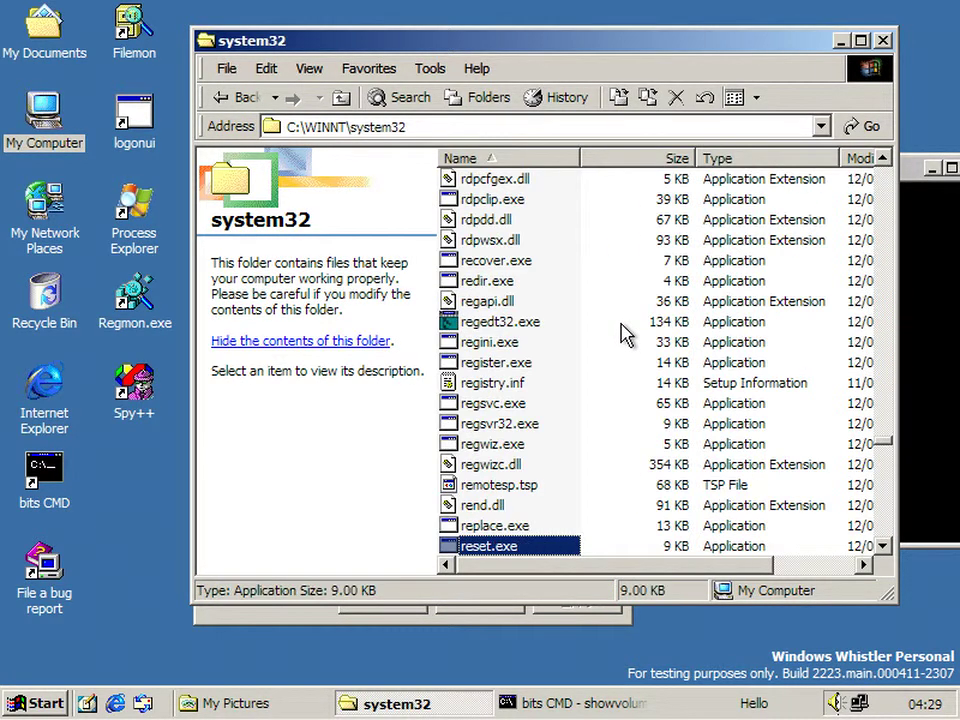
{"action": "scroll", "coordinate": [620, 370], "scroll_direction": "down", "scroll_amount": 1}
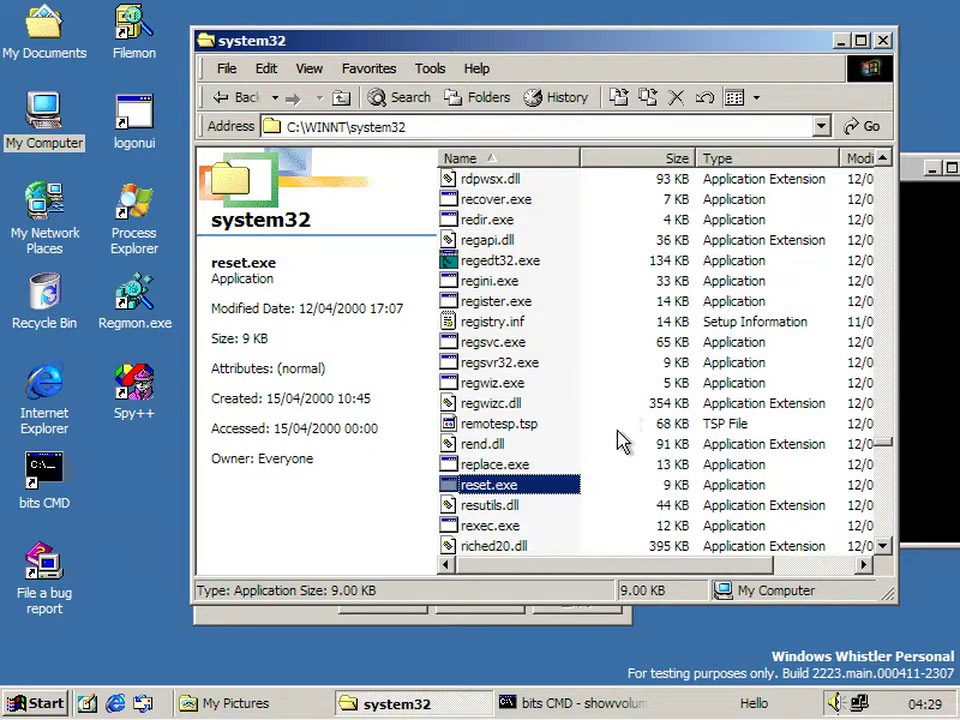
{"action": "scroll", "coordinate": [620, 440], "scroll_direction": "down", "scroll_amount": 1}
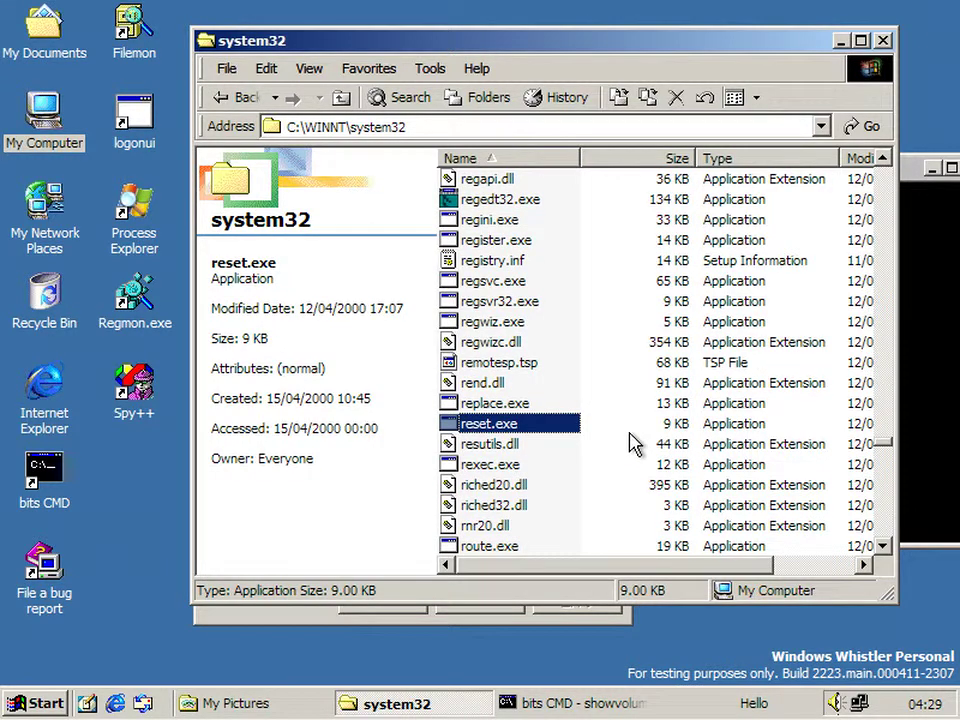
{"action": "left_click", "coordinate": [630, 443]}
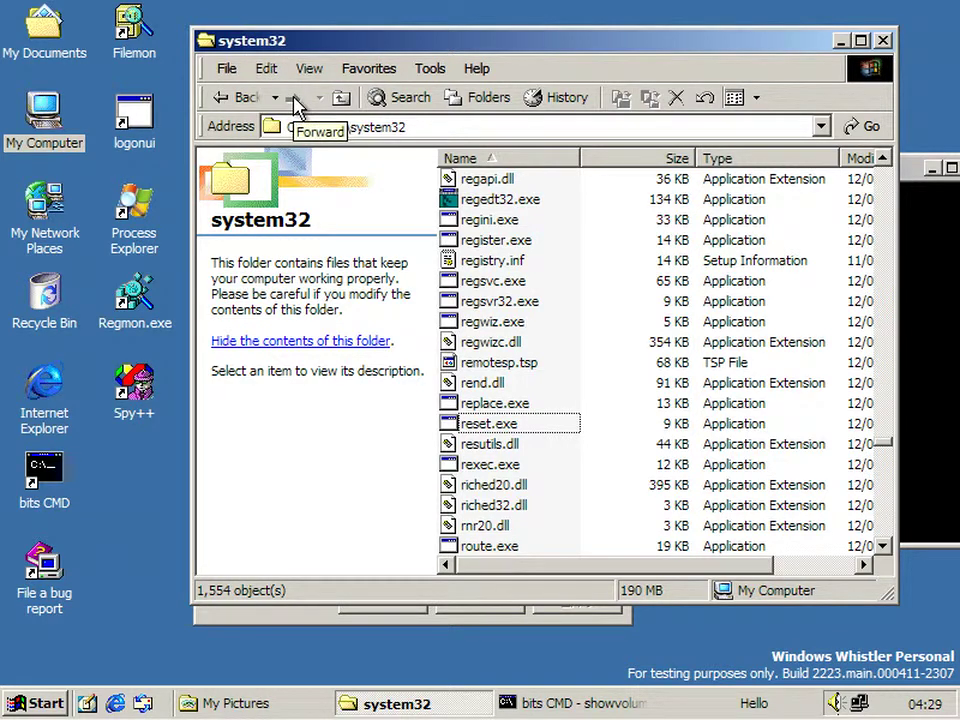
{"action": "key", "text": "space"}
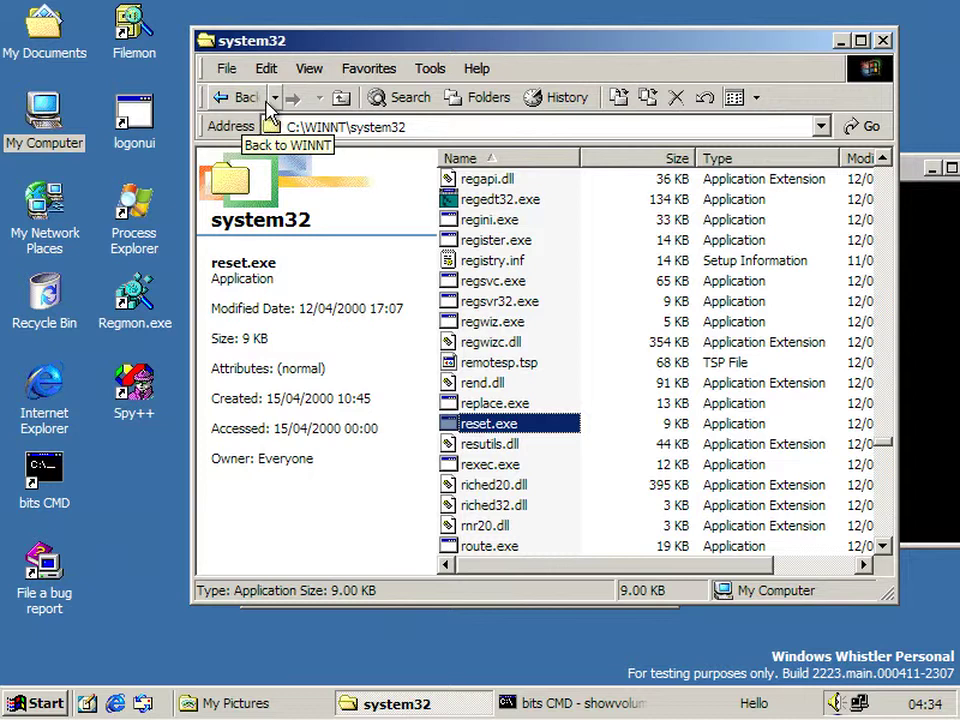
- Go up to C:\, open the bits folder, and run CommCtrls.exe
{"action": "left_click", "coordinate": [570, 280]}
{"action": "left_click", "coordinate": [340, 100]}
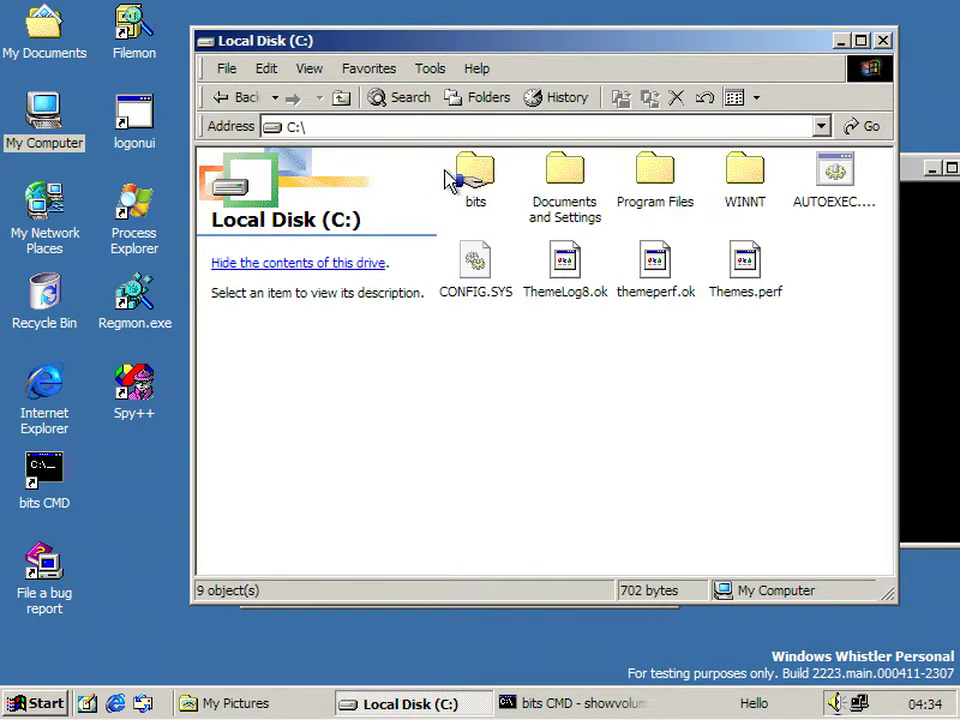
{"action": "left_click", "coordinate": [474, 182]}
{"action": "key", "text": "Return"}
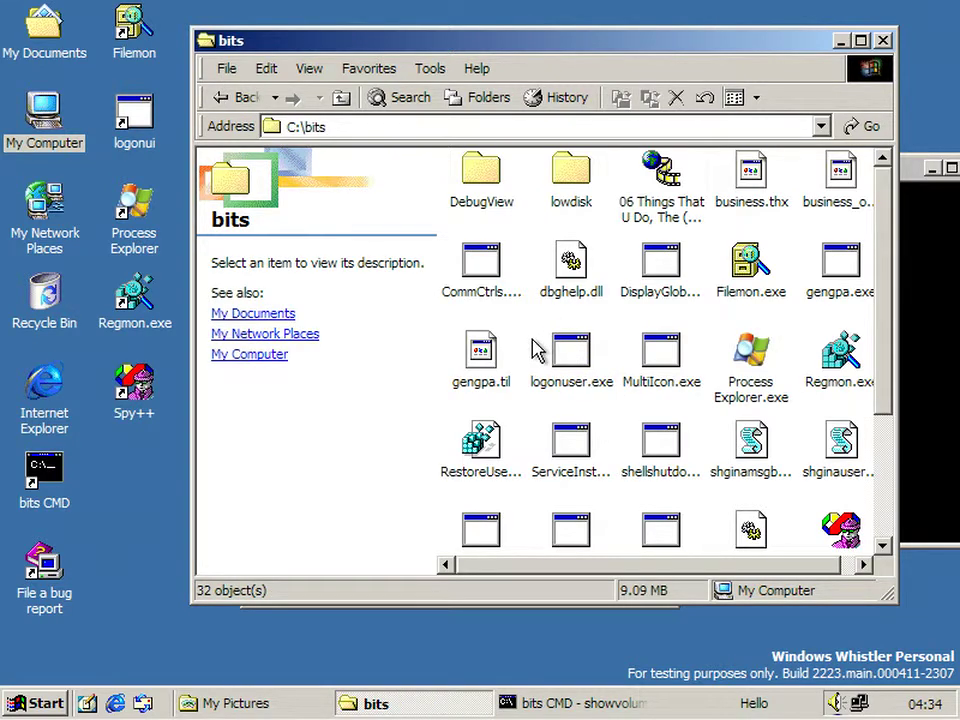
{"action": "scroll", "coordinate": [533, 348], "scroll_direction": "down", "scroll_amount": 3}
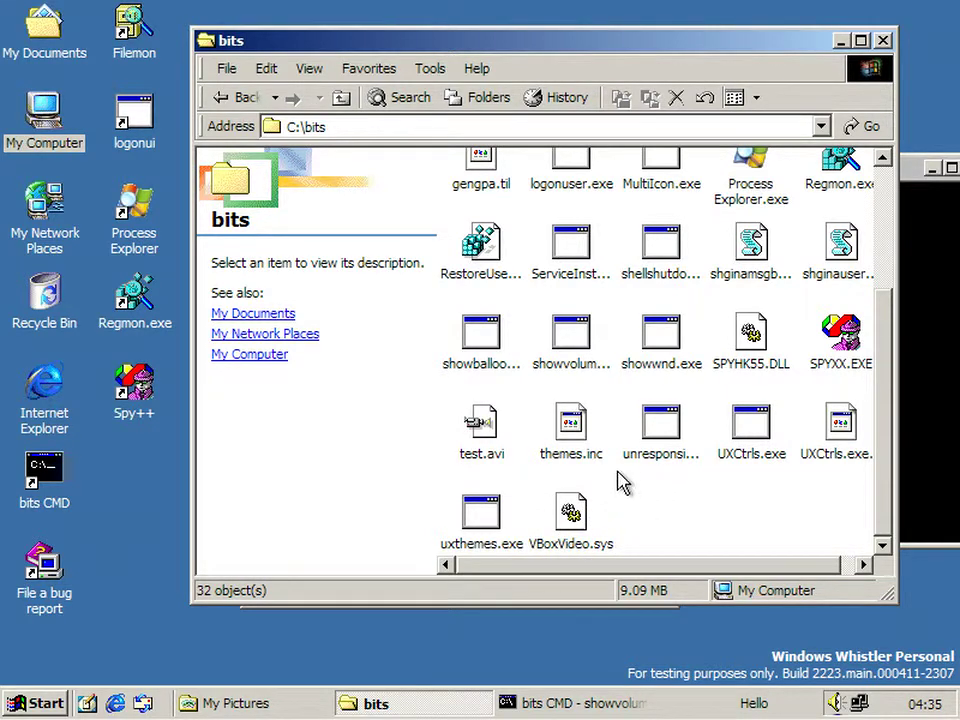
{"action": "scroll", "coordinate": [660, 420], "scroll_direction": "up", "scroll_amount": 2}
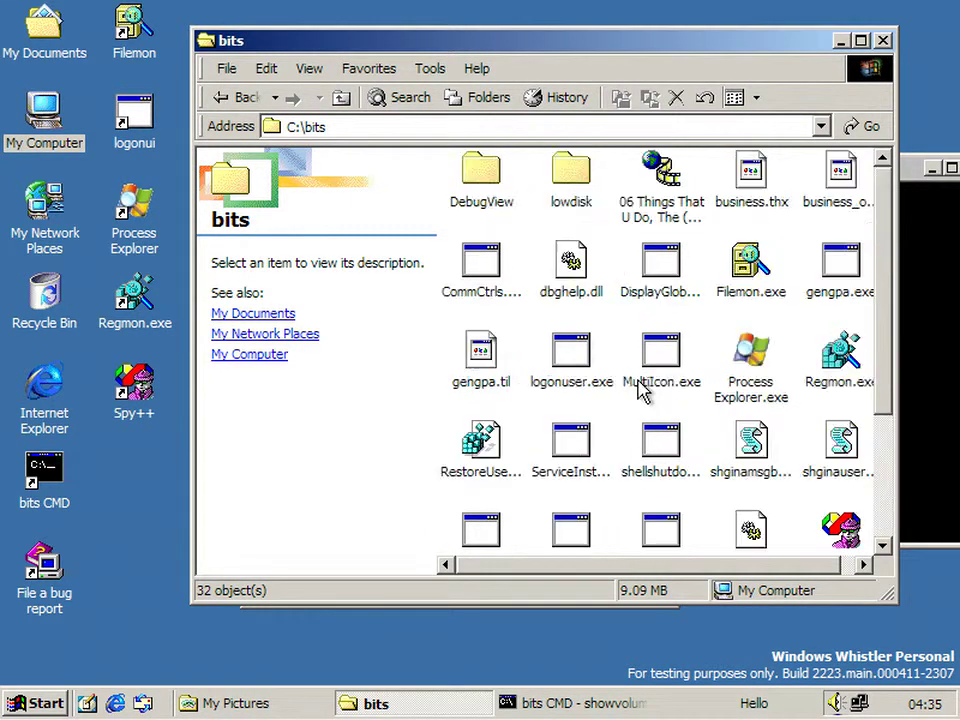
{"action": "double_click", "coordinate": [488, 284]}
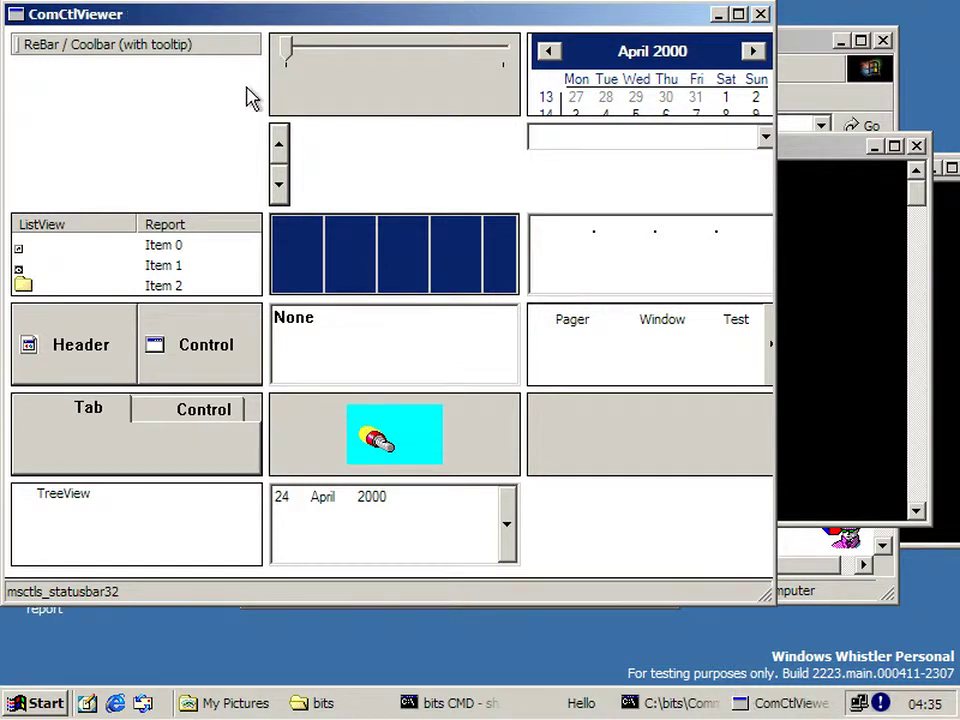
- Launch Spy++, minimize the bits folder, and place ComCtlViewer and Spy++ apart
{"action": "left_click_drag", "start_coordinate": [230, 22], "coordinate": [279, 66]}
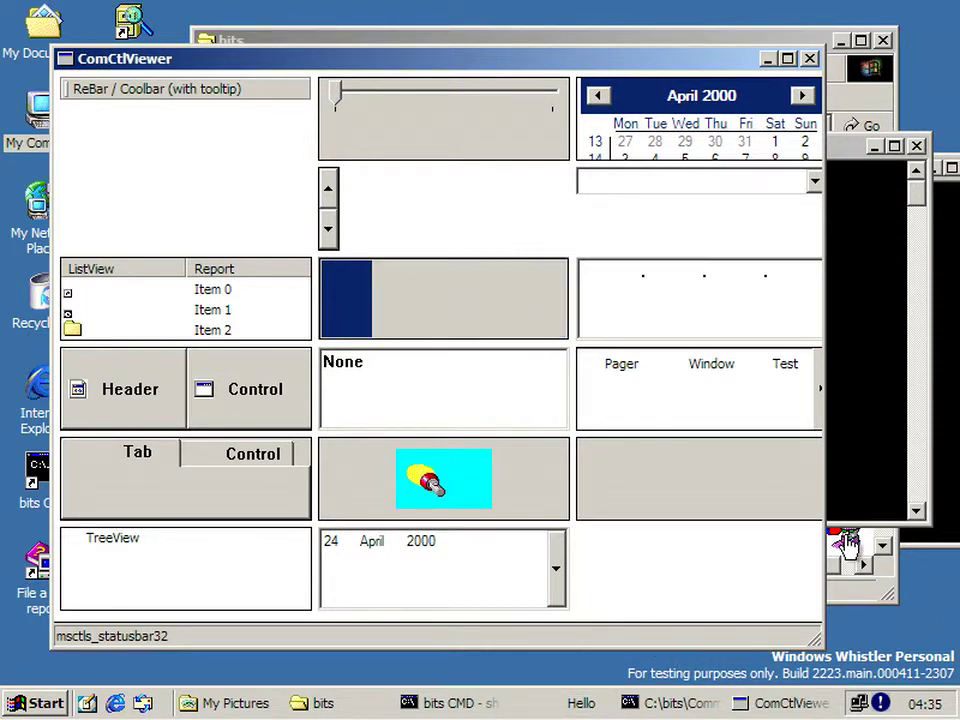
{"action": "double_click", "coordinate": [848, 543]}
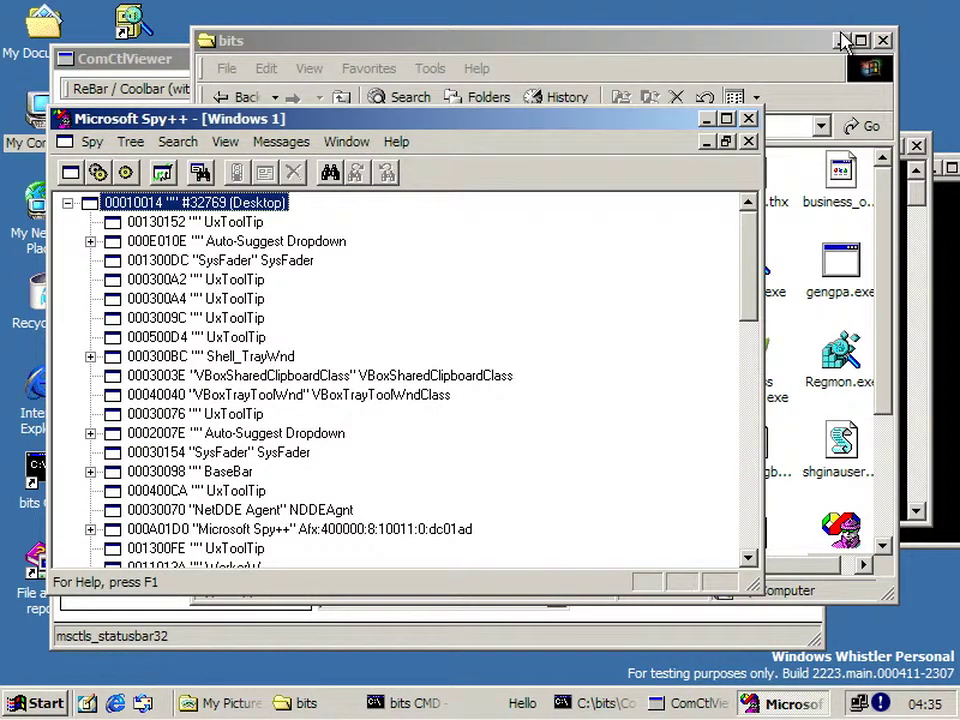
{"action": "left_click", "coordinate": [840, 40]}
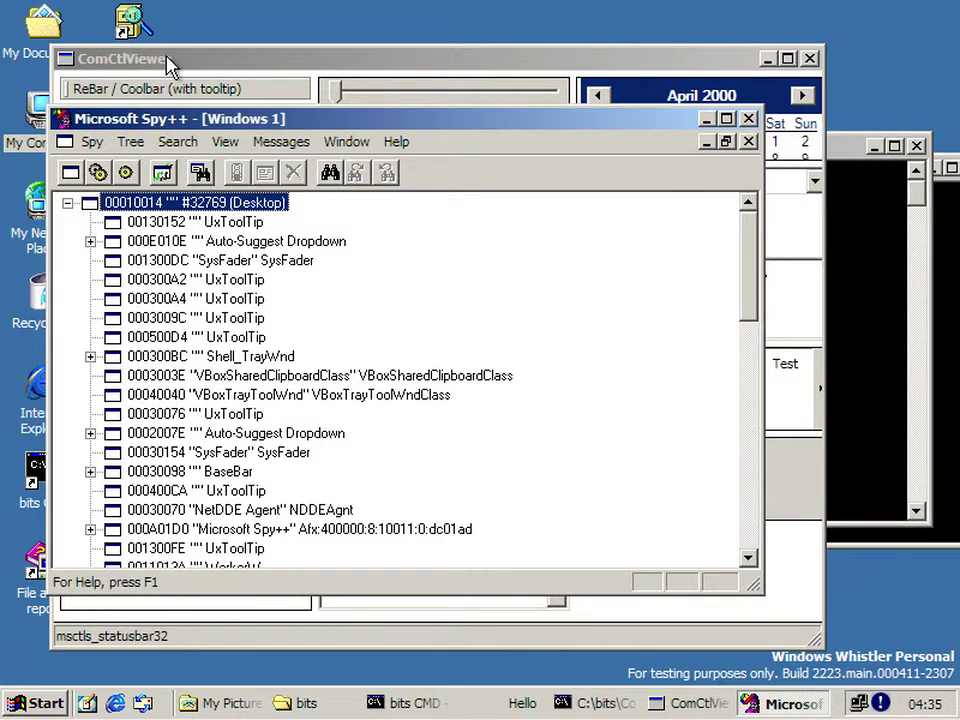
{"action": "left_click_drag", "start_coordinate": [168, 64], "coordinate": [122, 63]}
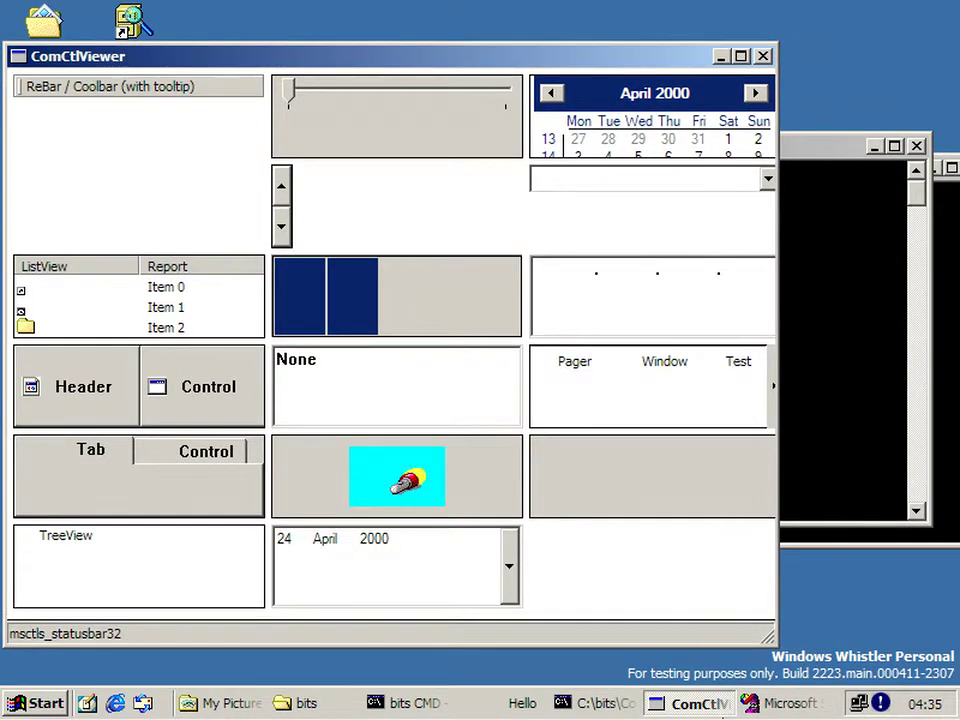
{"action": "left_click", "coordinate": [785, 703]}
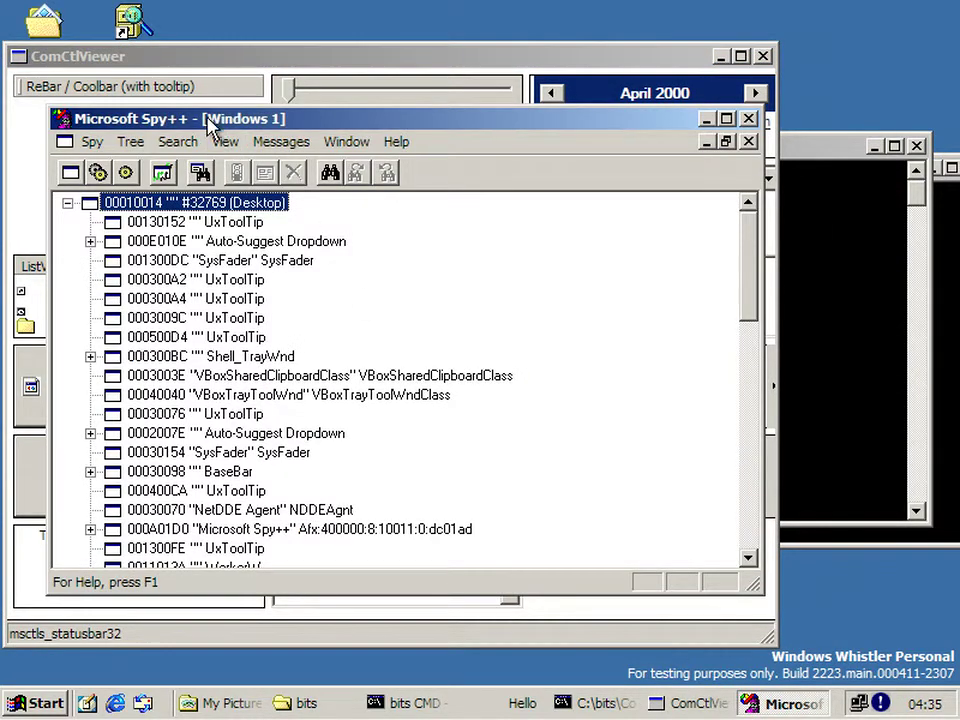
{"action": "mouse_move", "coordinate": [207, 124]}
{"action": "left_mouse_down"}
{"action": "mouse_move", "coordinate": [615, 176]}
{"action": "mouse_move", "coordinate": [682, 196]}
{"action": "left_mouse_up"}
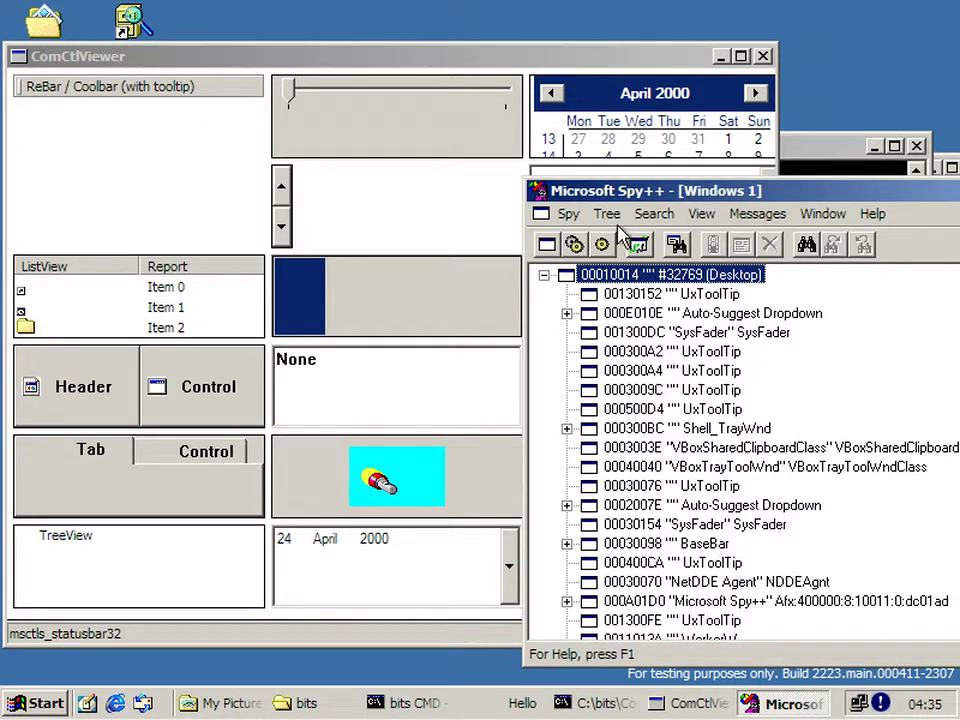
- Close Spy++'s Windows 1 tree view and dock Spy++ at the right beside ComCtlViewer
{"action": "left_click", "coordinate": [544, 50]}
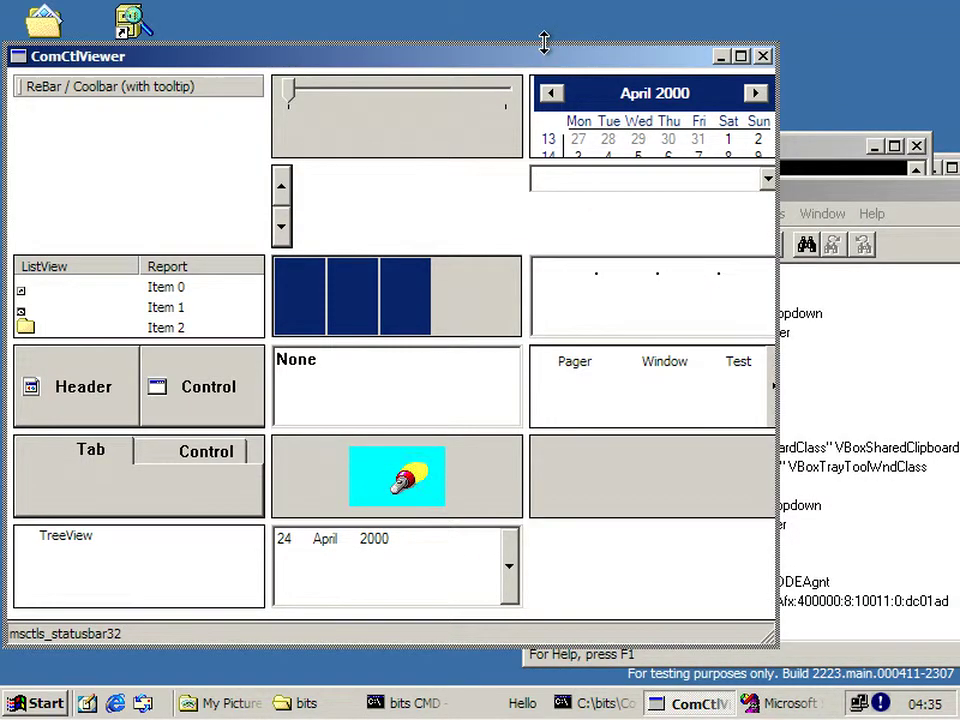
{"action": "left_click_drag", "start_coordinate": [544, 64], "coordinate": [481, 68]}
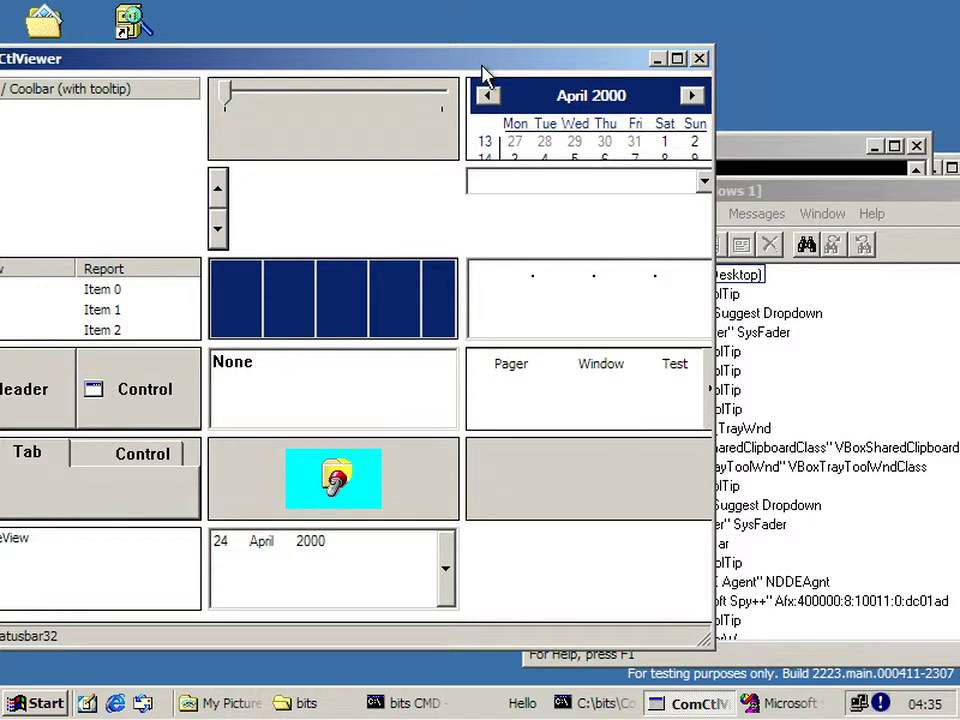
{"action": "left_click", "coordinate": [826, 208]}
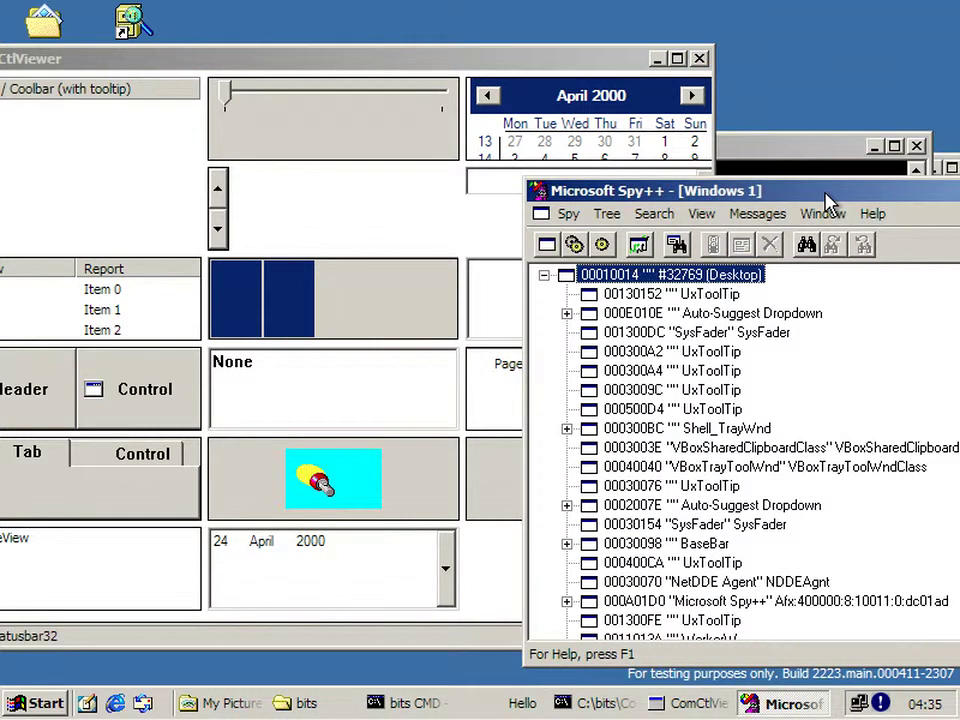
{"action": "left_click_drag", "start_coordinate": [826, 208], "coordinate": [520, 190]}
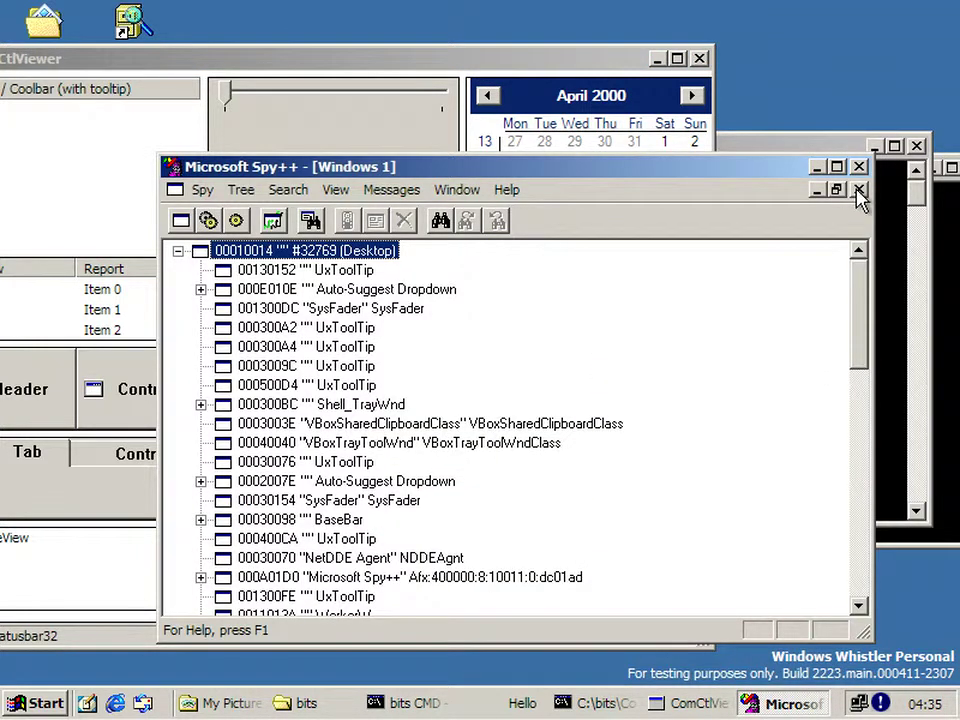
{"action": "left_click", "coordinate": [859, 190]}
{"action": "left_click_drag", "start_coordinate": [305, 178], "coordinate": [857, 236]}
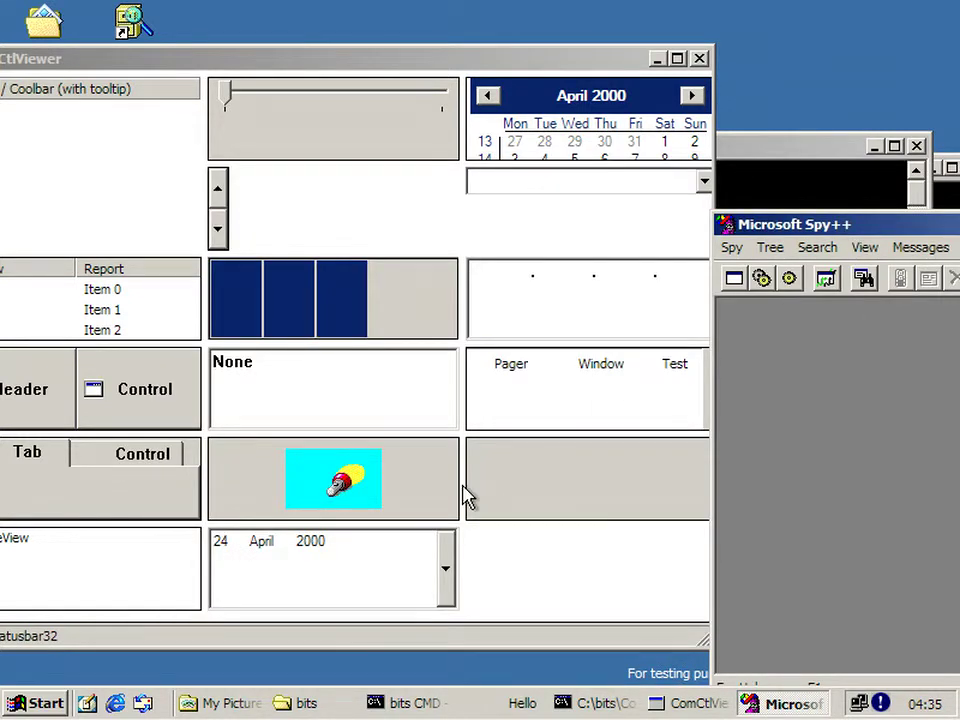
{"action": "left_click", "coordinate": [463, 494]}
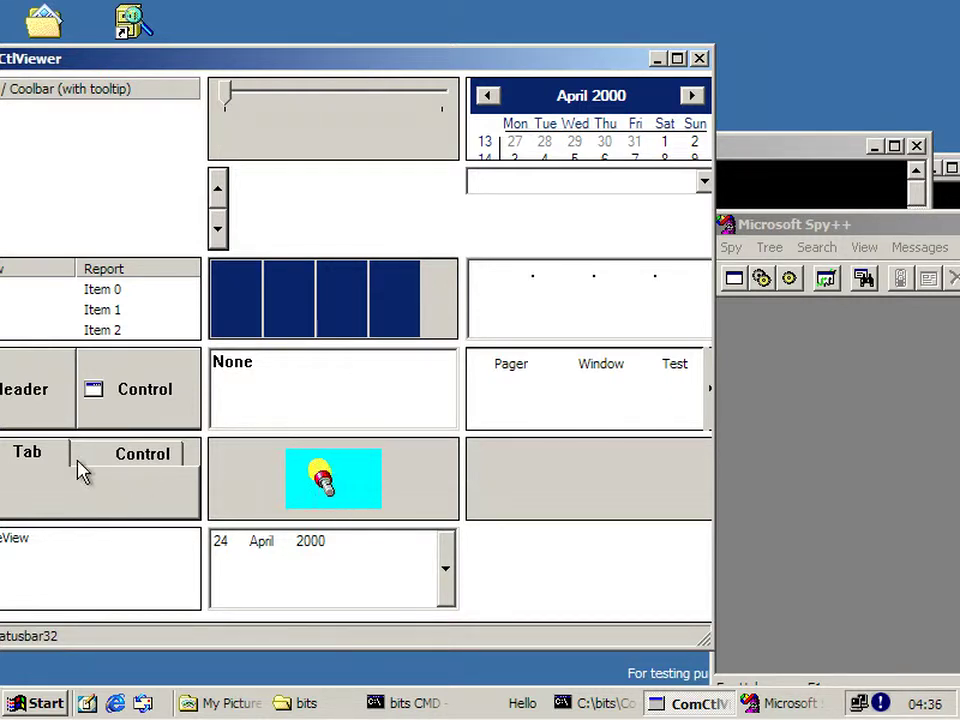
- Open a fresh Windows tree in Spy++ and move Spy++ up and left
{"action": "left_click", "coordinate": [808, 445]}
{"action": "left_click", "coordinate": [741, 280]}
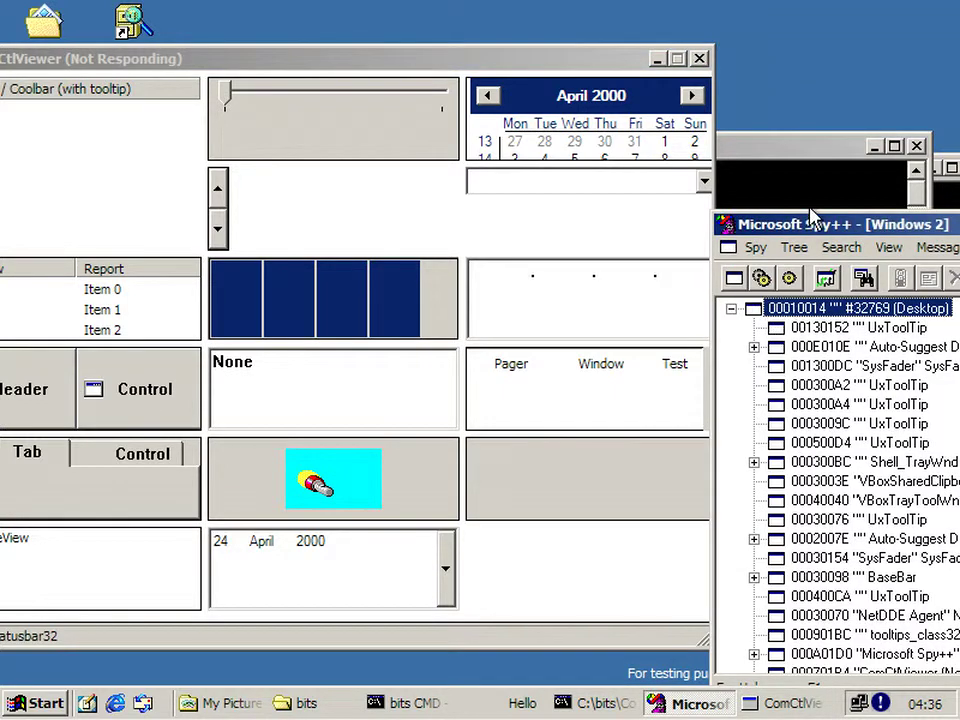
{"action": "left_click_drag", "start_coordinate": [812, 230], "coordinate": [694, 164]}
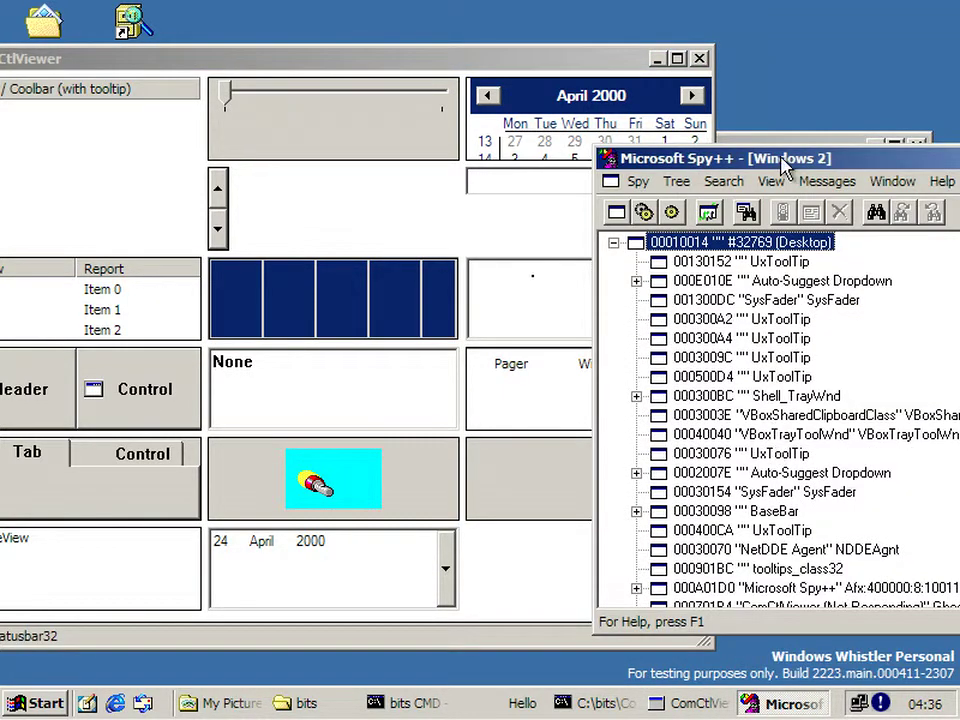
{"action": "left_click_drag", "start_coordinate": [779, 166], "coordinate": [693, 123]}
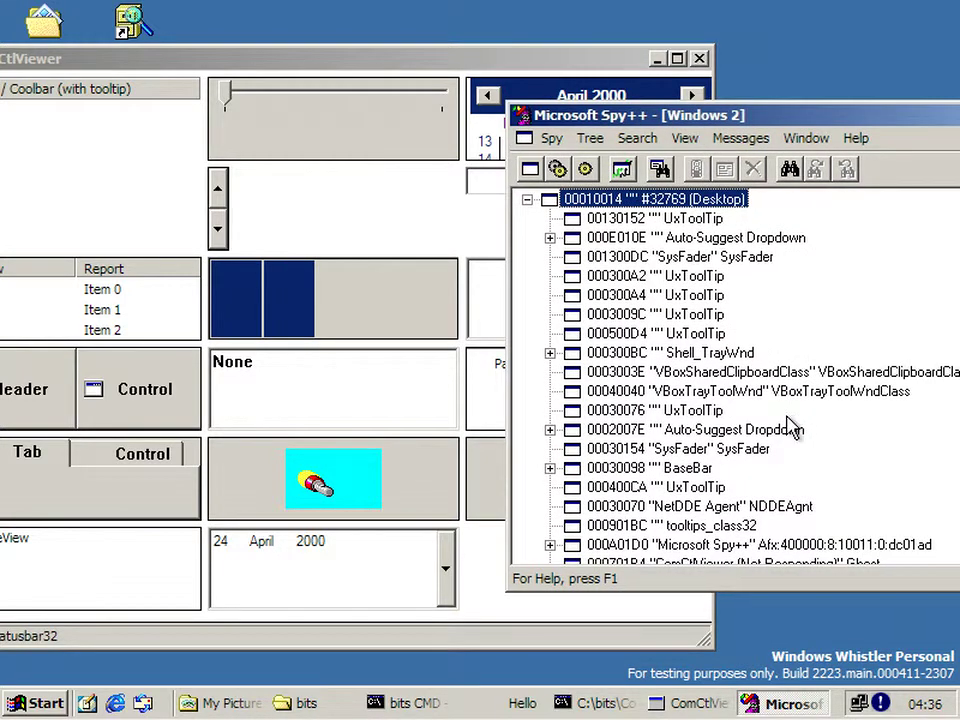
- Scroll the tree and inspect the ComCtlViewer entry and its Ghost-class window
{"action": "scroll", "coordinate": [790, 428], "scroll_direction": "down", "scroll_amount": 1}
{"action": "scroll", "coordinate": [790, 427], "scroll_direction": "down", "scroll_amount": 1}
{"action": "scroll", "coordinate": [790, 427], "scroll_direction": "down", "scroll_amount": 1}
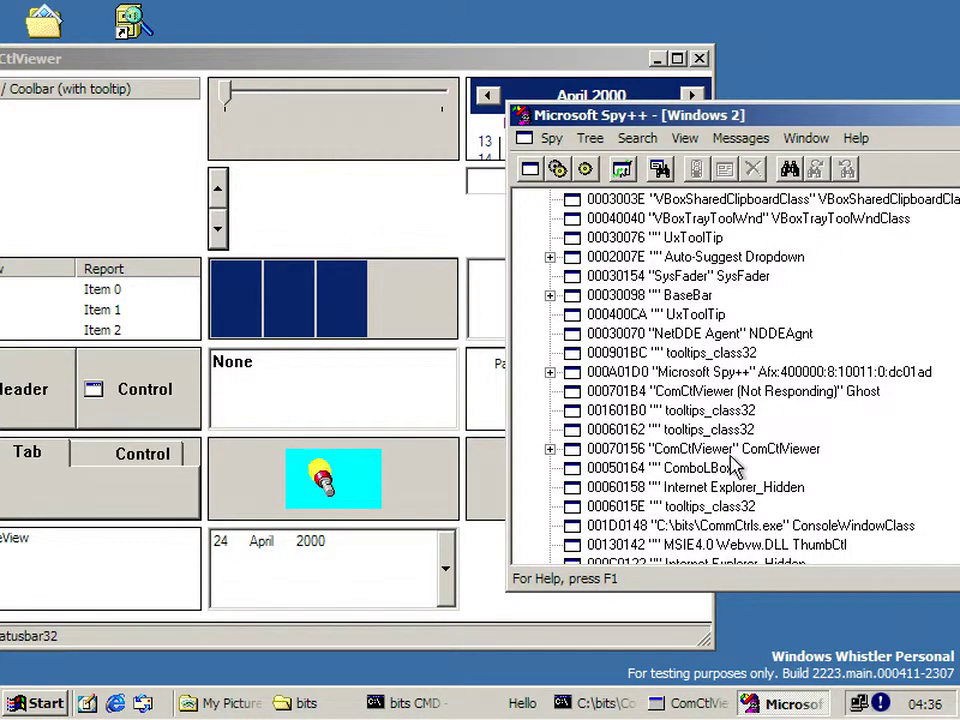
{"action": "left_click", "coordinate": [711, 450]}
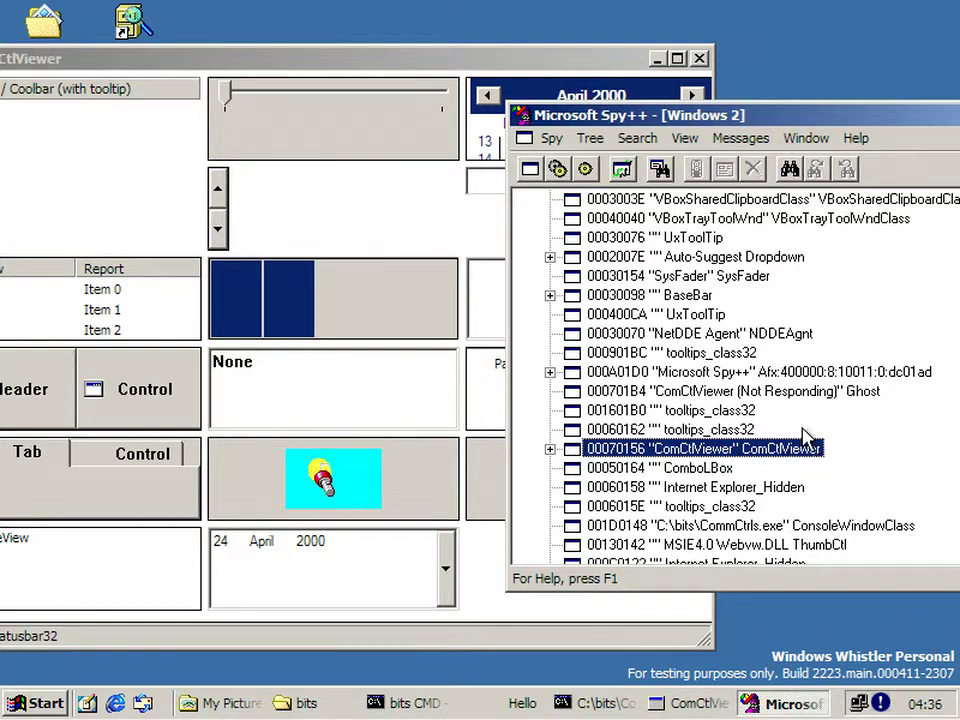
{"action": "left_click", "coordinate": [868, 392]}
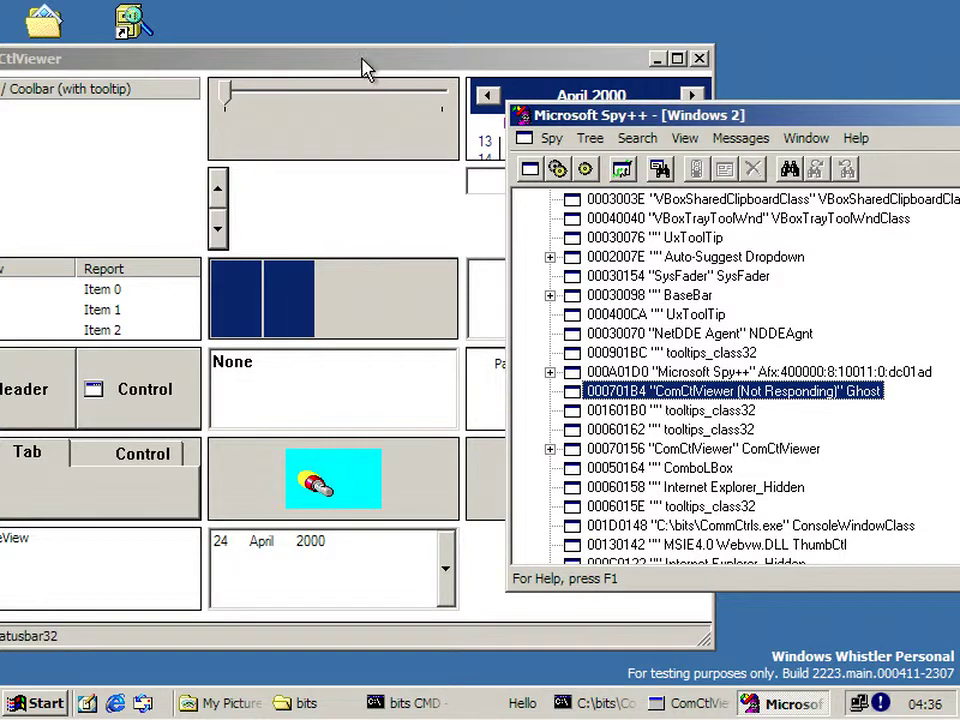
- Nudge the ComCtlViewer window slightly up and right, bringing it in front of Spy++
{"action": "left_click_drag", "start_coordinate": [365, 66], "coordinate": [427, 70]}
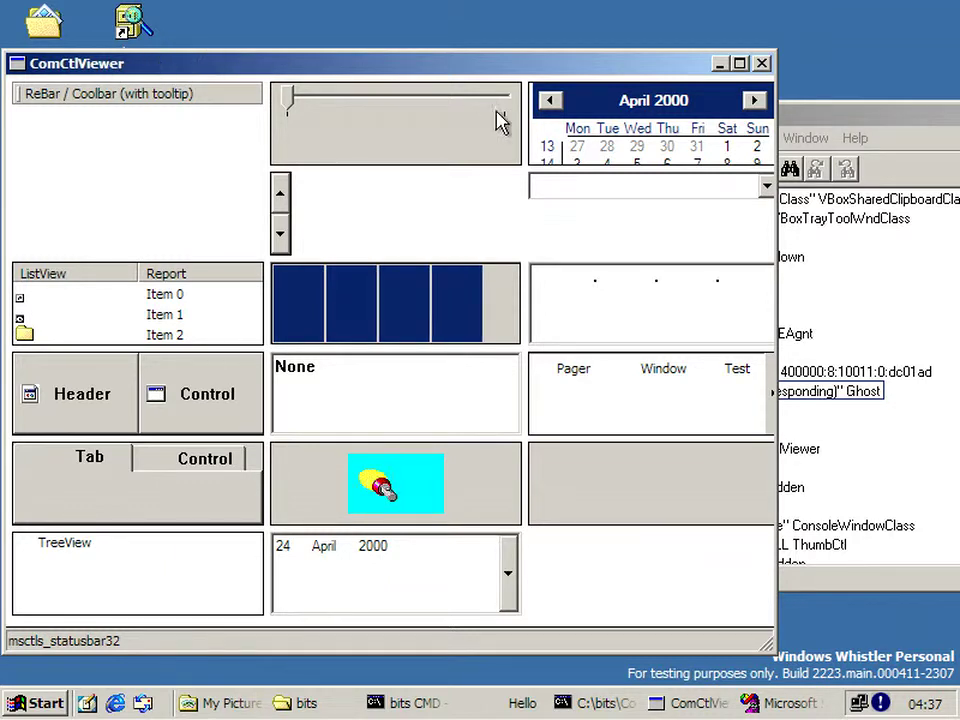
{"action": "mouse_move", "coordinate": [540, 69]}
{"action": "left_mouse_down"}
{"action": "mouse_move", "coordinate": [554, 47]}
{"action": "mouse_move", "coordinate": [547, 63]}
{"action": "left_mouse_up"}
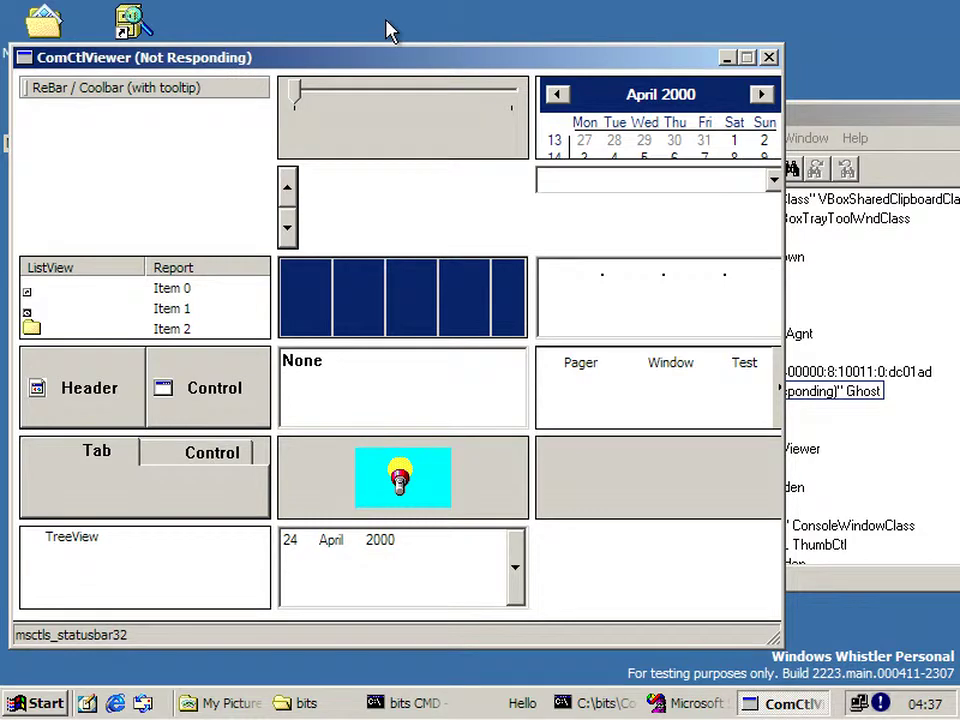
{"action": "mouse_move", "coordinate": [388, 60]}
{"action": "left_mouse_down"}
{"action": "mouse_move", "coordinate": [381, 40]}
{"action": "mouse_move", "coordinate": [403, 71]}
{"action": "left_mouse_up"}
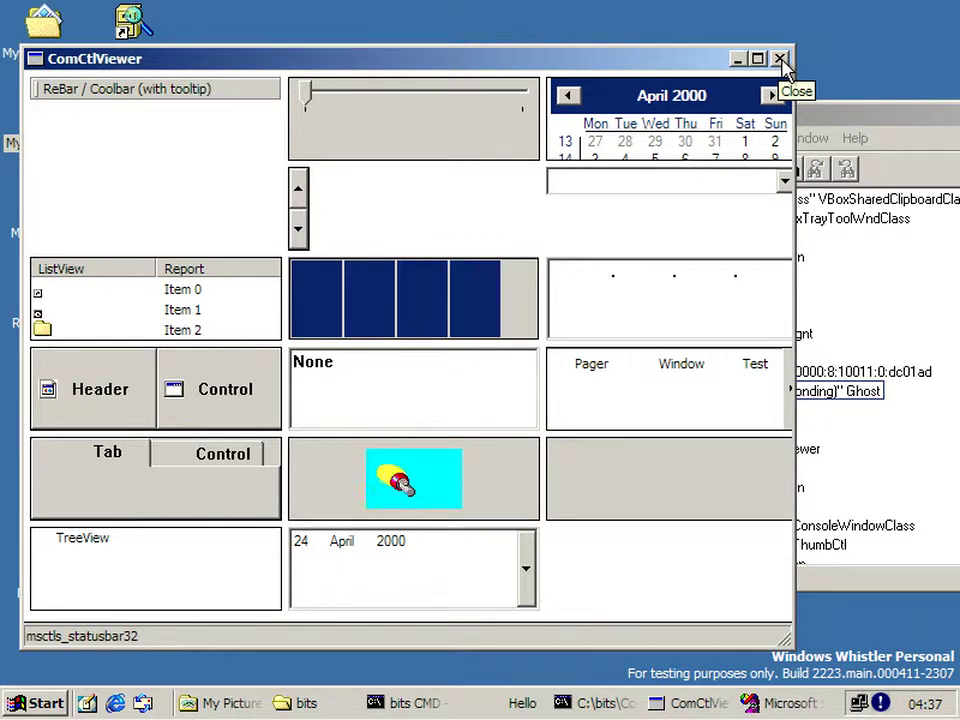
- Close the ComCtlViewer test window and turn off 'Clicking on Start displays Start Page'
{"action": "left_click", "coordinate": [780, 60]}
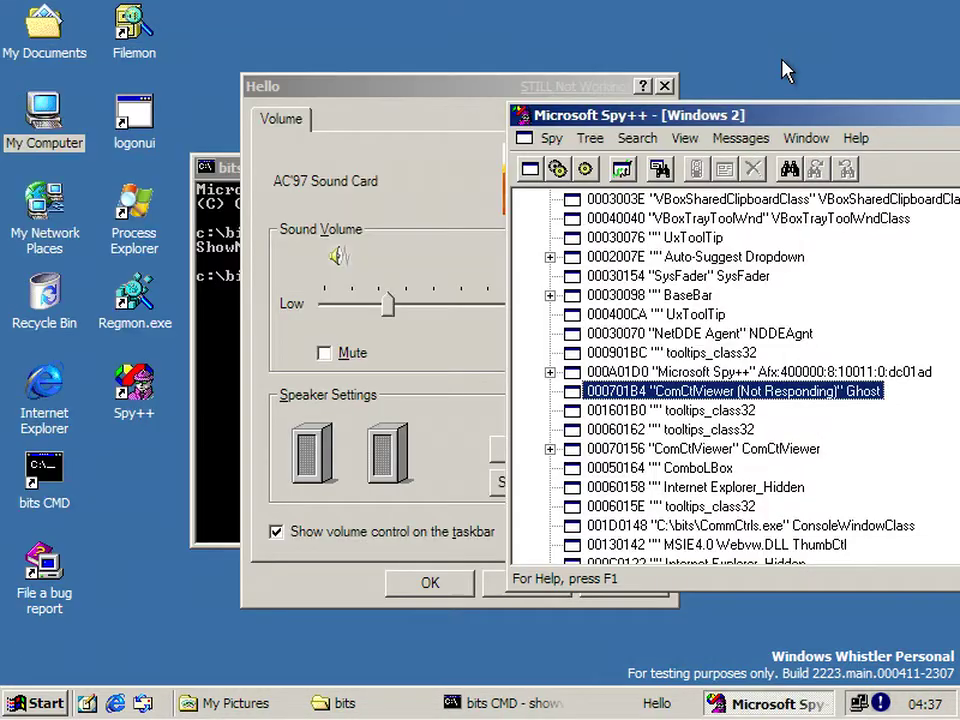
{"action": "left_click", "coordinate": [455, 150]}
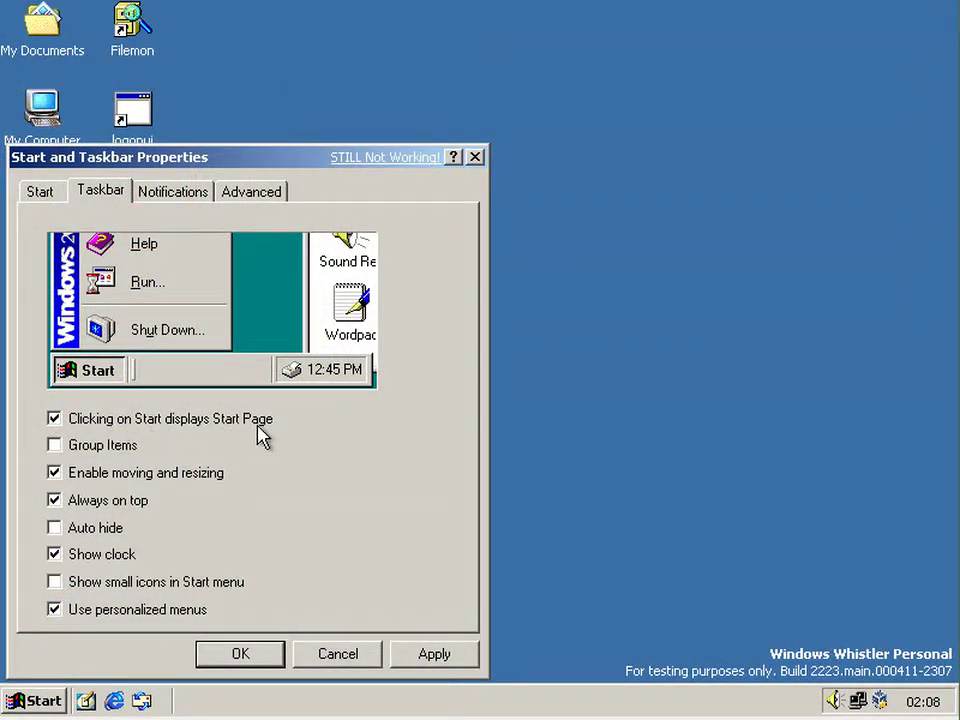
{"action": "left_click", "coordinate": [340, 417]}
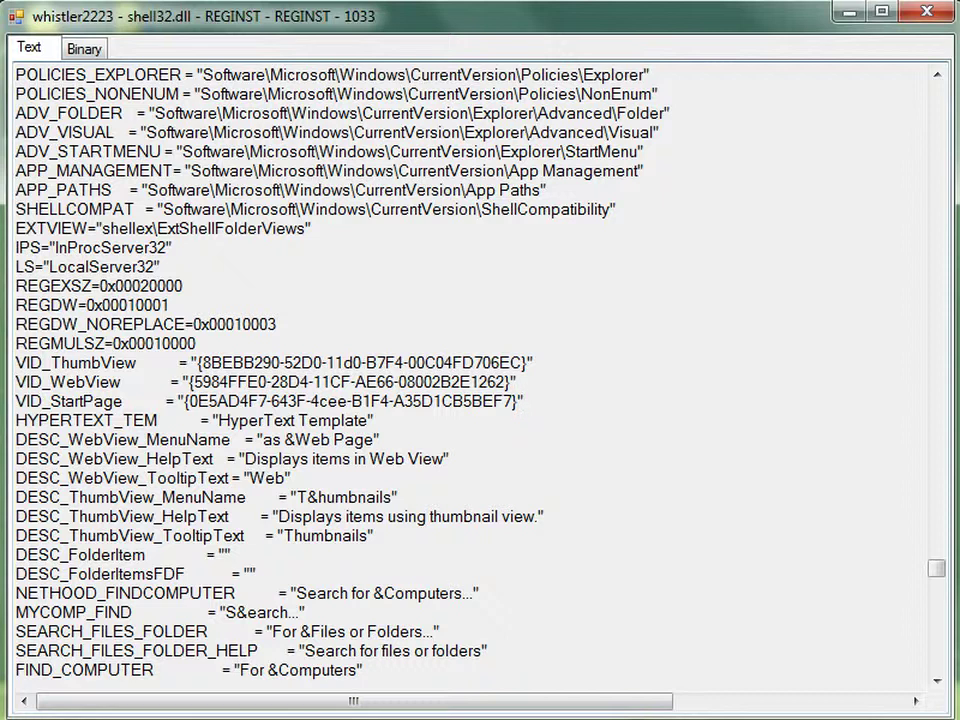
- Highlight VID_StartPage and its GUID in shell32's REGINST text, then close the viewer
{"action": "left_click_drag", "start_coordinate": [251, 382], "coordinate": [313, 382]}
{"action": "left_click", "coordinate": [142, 382]}
{"action": "left_click_drag", "start_coordinate": [123, 401], "coordinate": [15, 401]}
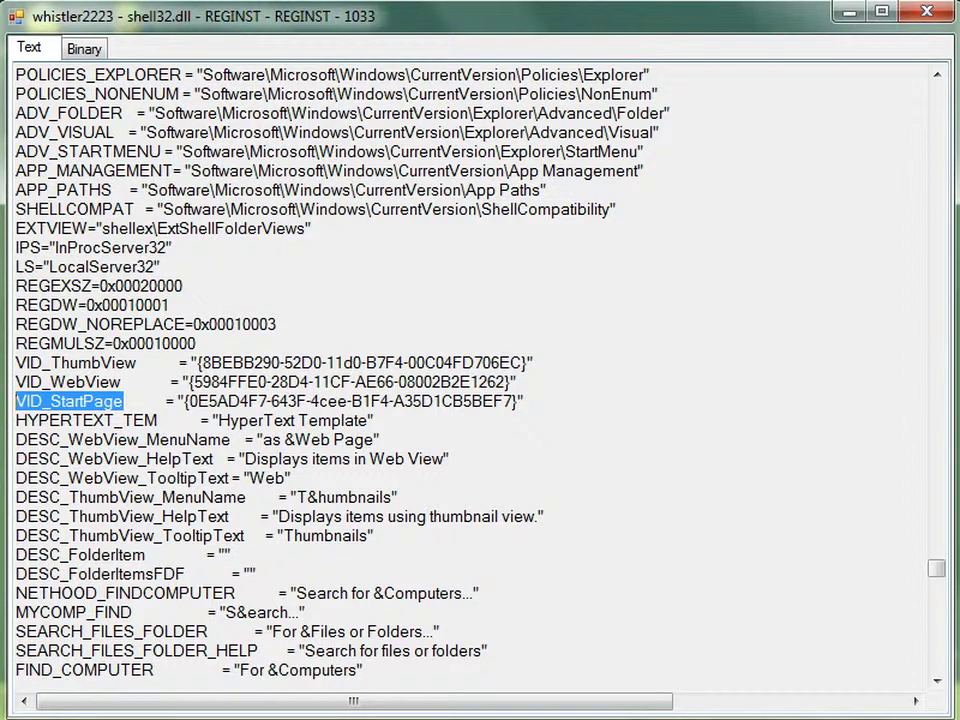
{"action": "left_click_drag", "start_coordinate": [523, 401], "coordinate": [175, 401]}
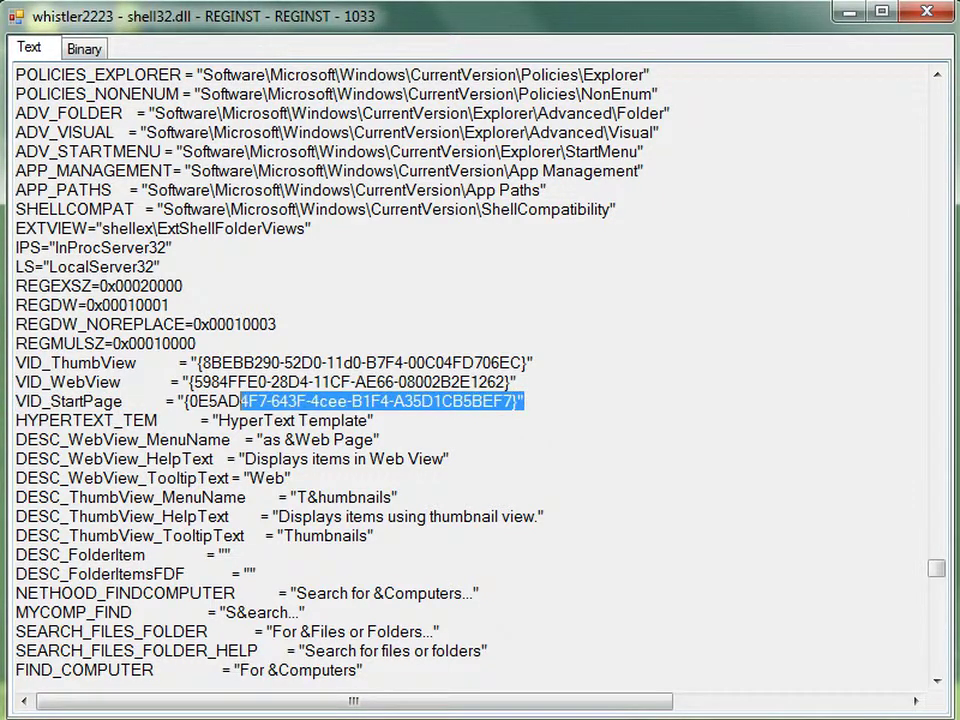
{"action": "left_click", "coordinate": [130, 300]}
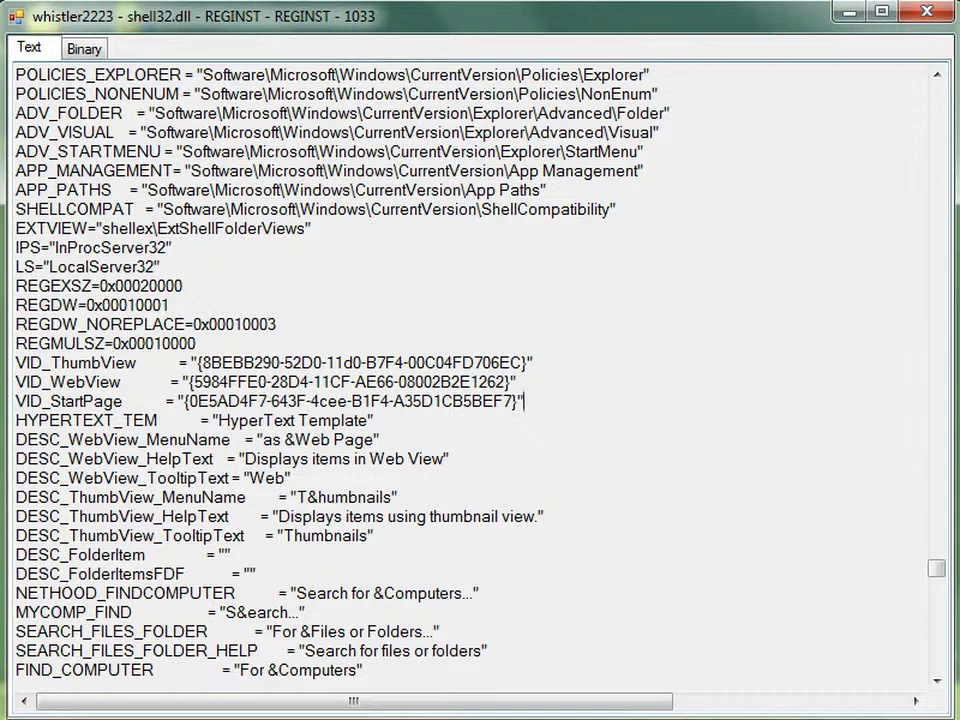
{"action": "key", "text": "alt+F4"}
{"action": "scroll", "coordinate": [588, 295], "scroll_direction": "down", "scroll_amount": 1}
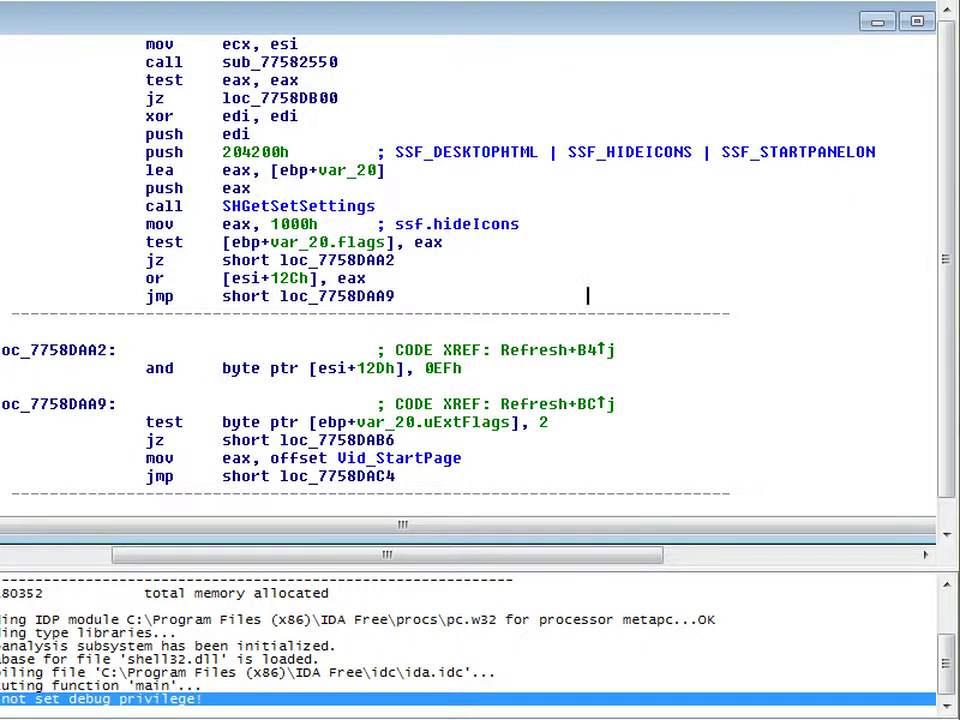
{"action": "mouse_move", "coordinate": [308, 260]}
{"action": "scroll", "coordinate": [588, 295], "scroll_direction": "up", "scroll_amount": 1}
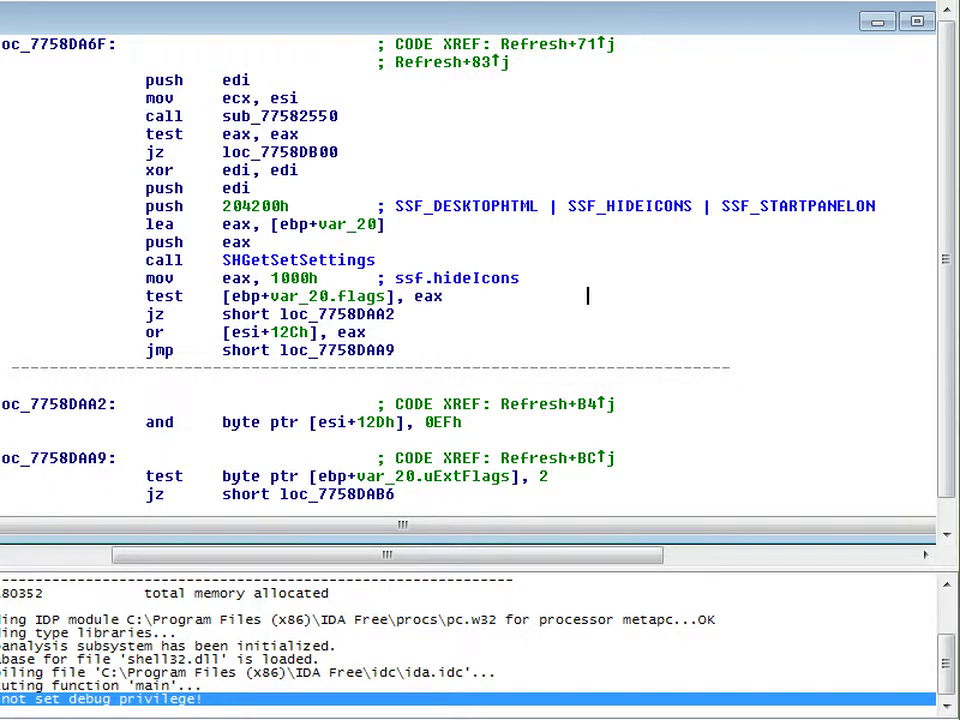
{"action": "scroll", "coordinate": [587, 294], "scroll_direction": "down", "scroll_amount": 2}
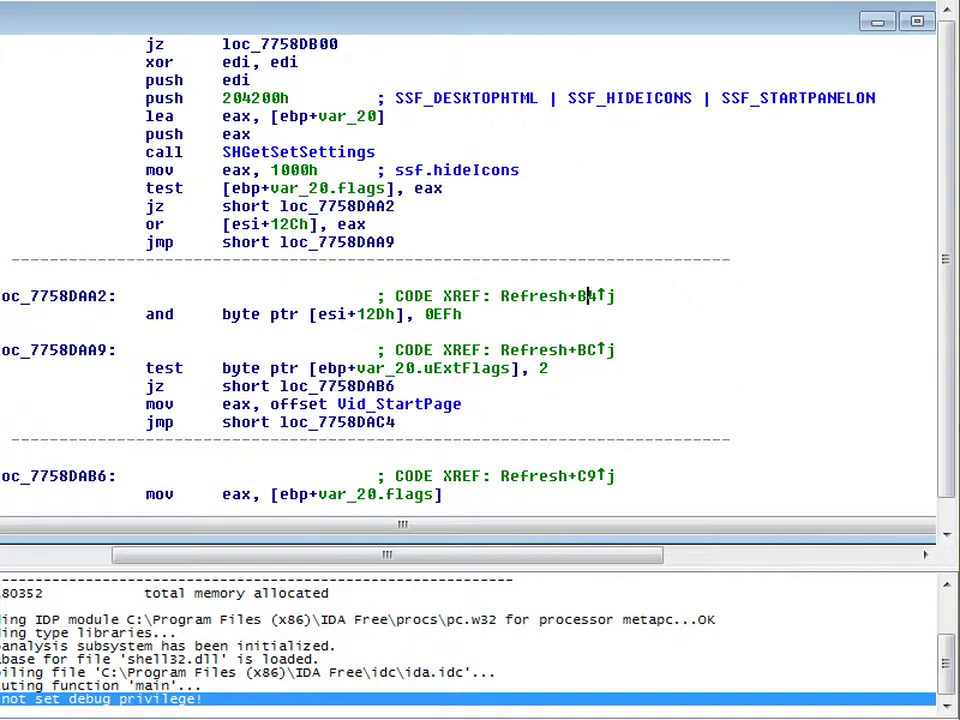
{"action": "scroll", "coordinate": [587, 294], "scroll_direction": "down", "scroll_amount": 1}
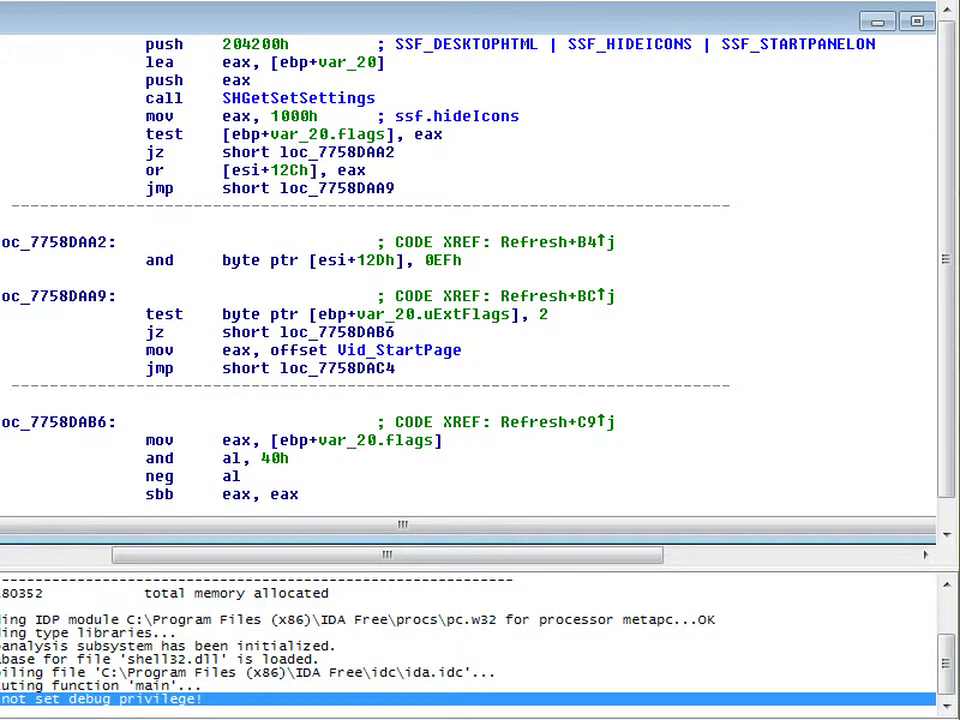
{"action": "left_click", "coordinate": [550, 314]}
{"action": "scroll", "coordinate": [420, 350], "scroll_direction": "down", "scroll_amount": 1}
{"action": "scroll", "coordinate": [420, 350], "scroll_direction": "down", "scroll_amount": 1}
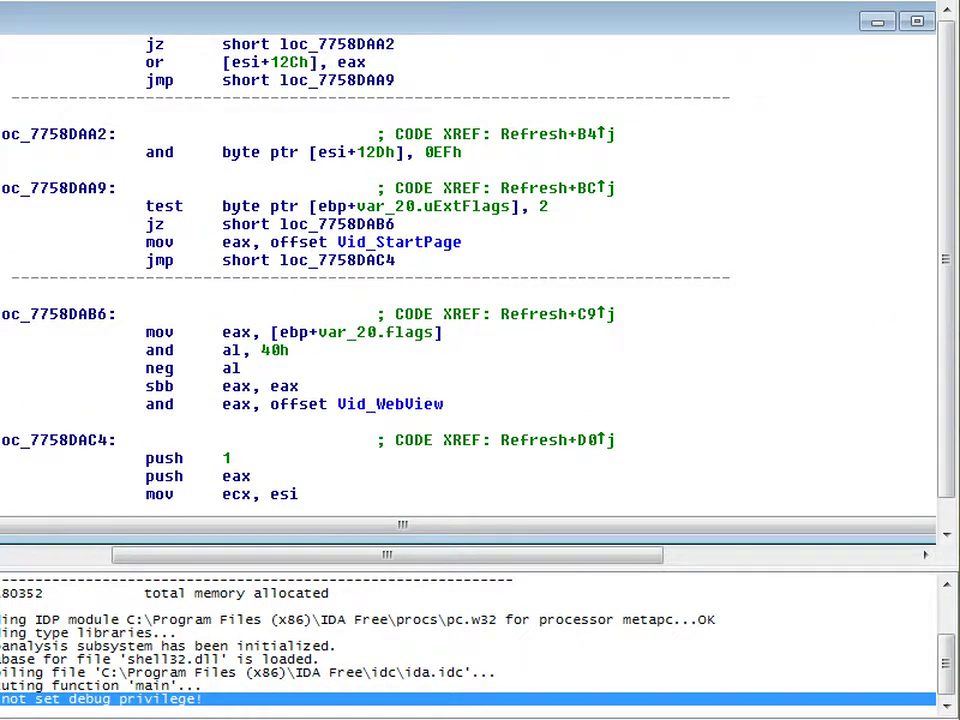
{"action": "scroll", "coordinate": [549, 314], "scroll_direction": "up", "scroll_amount": 1}
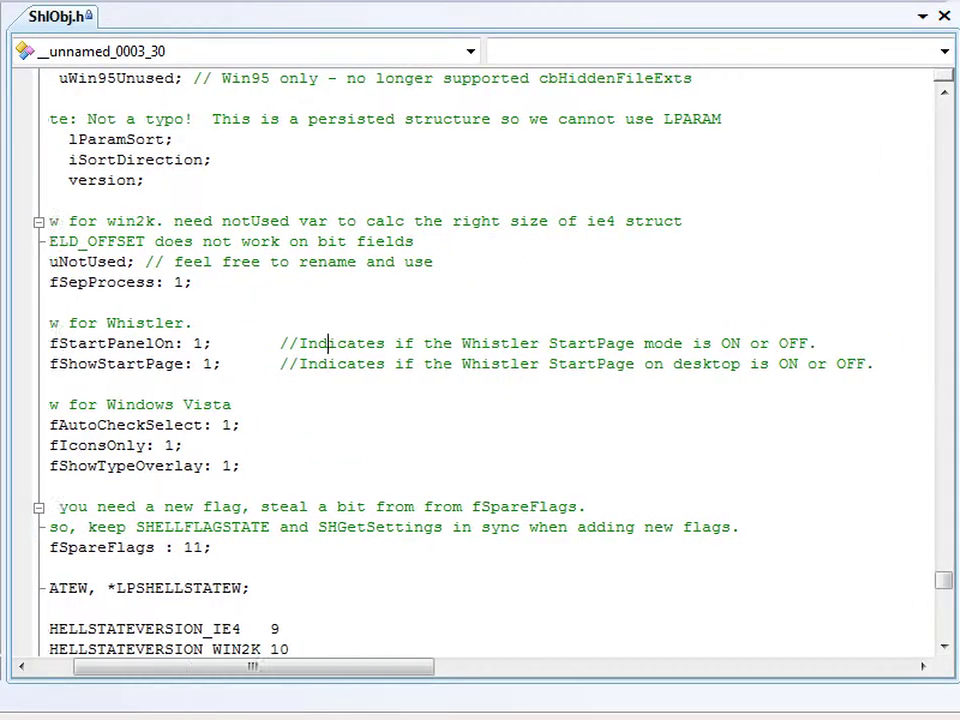
{"action": "scroll", "coordinate": [480, 360], "scroll_direction": "right", "scroll_amount": 3}
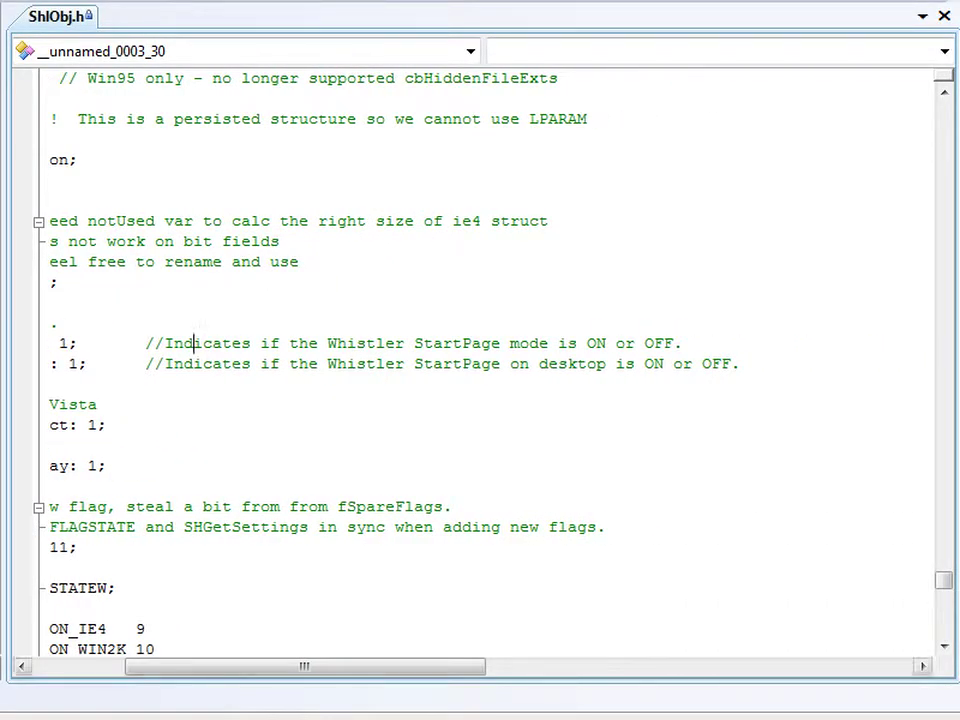
{"action": "scroll", "coordinate": [480, 360], "scroll_direction": "left", "scroll_amount": 5}
{"action": "scroll", "coordinate": [480, 360], "scroll_direction": "up", "scroll_amount": 7}
{"action": "scroll", "coordinate": [480, 360], "scroll_direction": "up", "scroll_amount": 1}
{"action": "scroll", "coordinate": [480, 360], "scroll_direction": "up", "scroll_amount": 1}
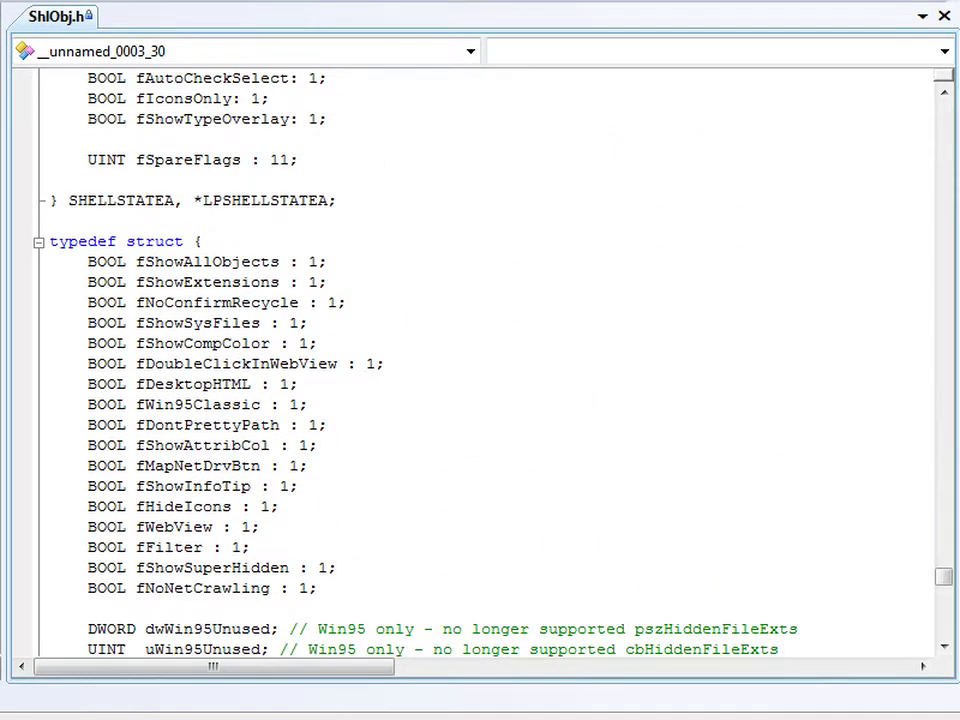
{"action": "double_click", "coordinate": [207, 506]}
{"action": "left_click", "coordinate": [241, 506]}
{"action": "scroll", "coordinate": [480, 360], "scroll_direction": "down", "scroll_amount": 2}
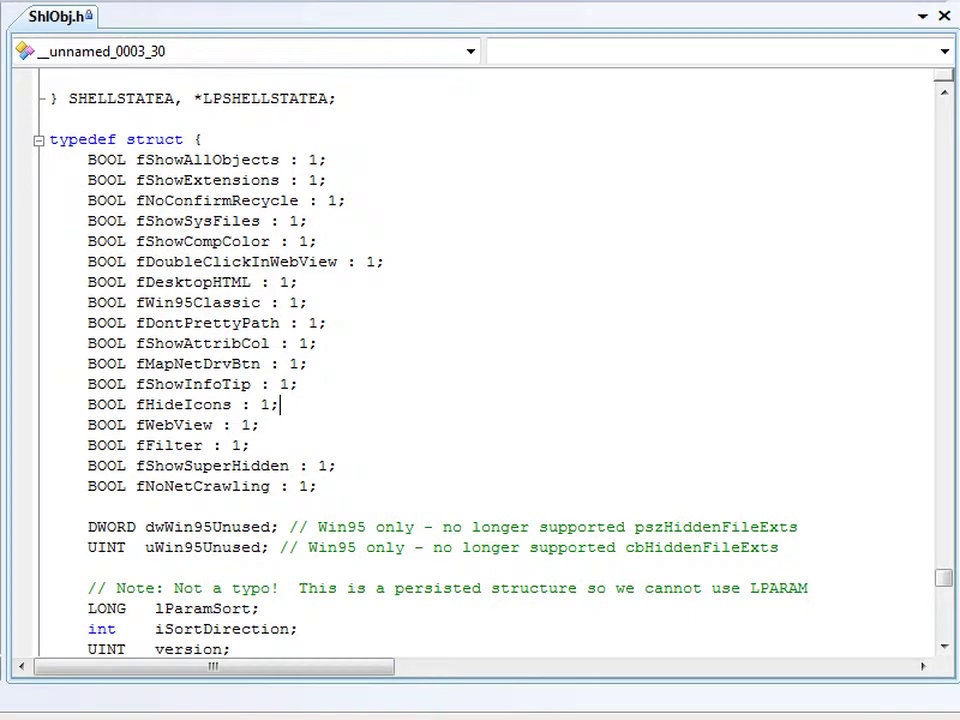
{"action": "left_click_drag", "start_coordinate": [213, 424], "coordinate": [260, 425]}
{"action": "left_click", "coordinate": [260, 425]}
{"action": "scroll", "coordinate": [480, 360], "scroll_direction": "down", "scroll_amount": 1}
{"action": "scroll", "coordinate": [480, 360], "scroll_direction": "down", "scroll_amount": 4}
{"action": "scroll", "coordinate": [480, 360], "scroll_direction": "down", "scroll_amount": 1}
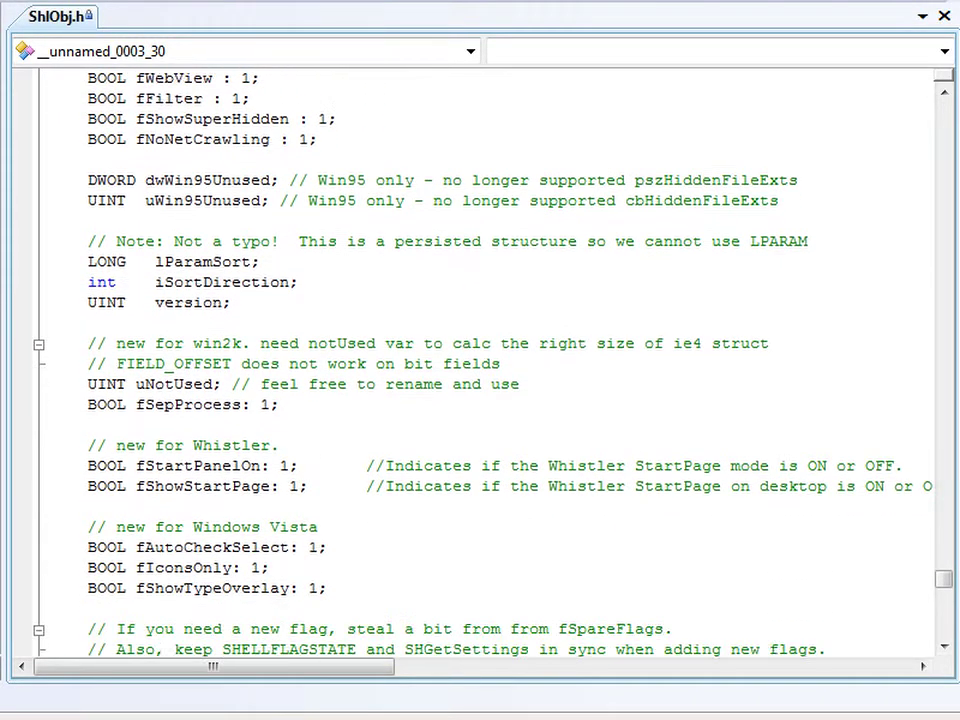
{"action": "scroll", "coordinate": [480, 360], "scroll_direction": "down", "scroll_amount": 1}
{"action": "scroll", "coordinate": [480, 360], "scroll_direction": "down", "scroll_amount": 1}
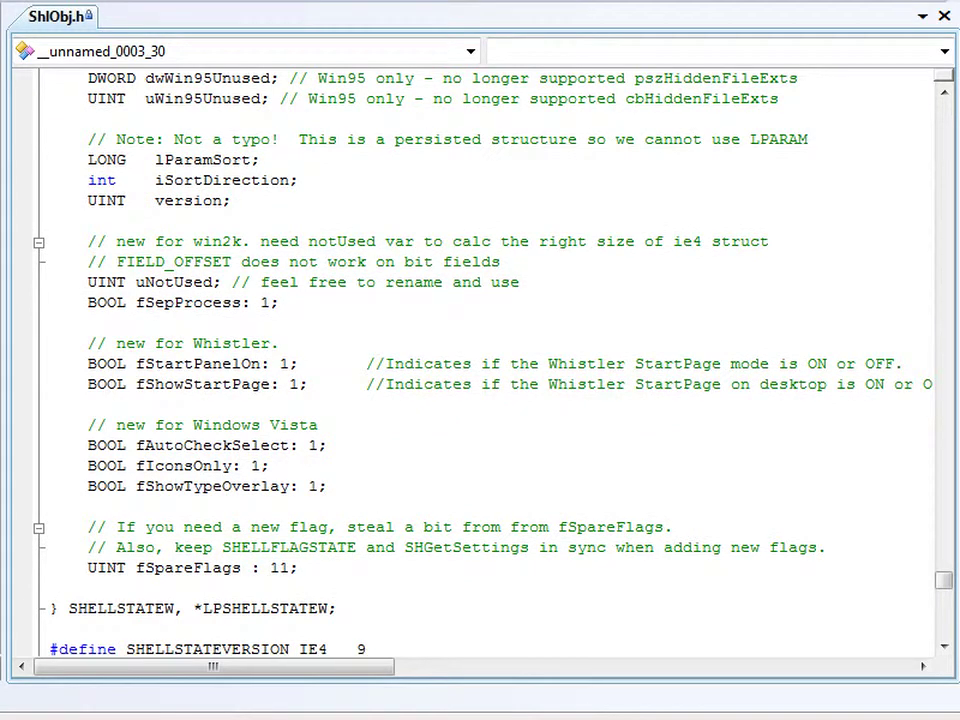
{"action": "left_click_drag", "start_coordinate": [280, 302], "coordinate": [200, 302]}
{"action": "mouse_move", "coordinate": [274, 384]}
{"action": "left_mouse_down"}
{"action": "mouse_move", "coordinate": [332, 384]}
{"action": "mouse_move", "coordinate": [117, 364]}
{"action": "left_mouse_up"}
{"action": "left_click", "coordinate": [333, 396]}
{"action": "left_click_drag", "start_coordinate": [278, 343], "coordinate": [176, 343]}
{"action": "left_click", "coordinate": [174, 343]}
{"action": "left_click_drag", "start_coordinate": [605, 364], "coordinate": [895, 364]}
{"action": "left_click", "coordinate": [626, 364]}
{"action": "left_click_drag", "start_coordinate": [260, 364], "coordinate": [136, 364]}
{"action": "left_click", "coordinate": [136, 364]}
{"action": "scroll", "coordinate": [480, 360], "scroll_direction": "down", "scroll_amount": 2}
{"action": "scroll", "coordinate": [480, 360], "scroll_direction": "up", "scroll_amount": 2}
{"action": "double_click", "coordinate": [167, 608]}
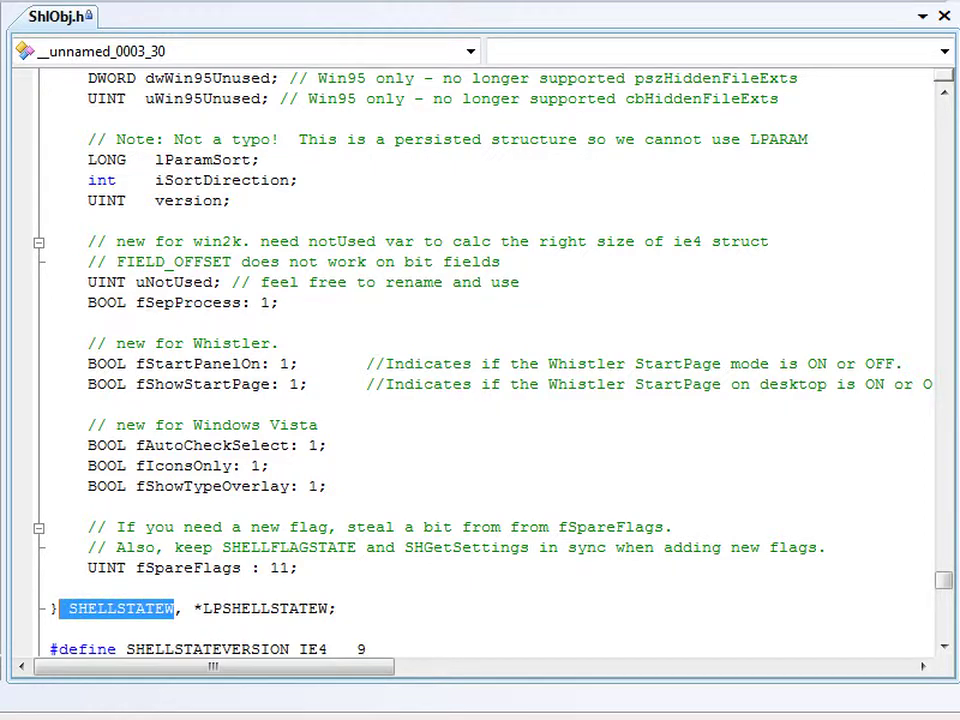
{"action": "left_click", "coordinate": [213, 567]}
{"action": "key", "text": "End"}
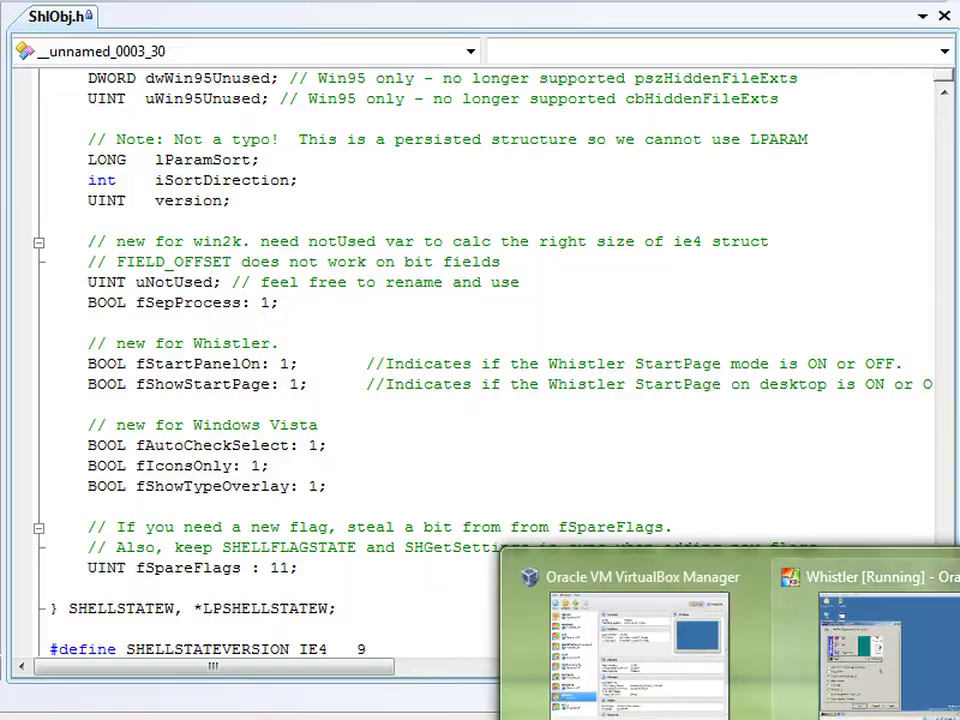
- Launch Registry Editor with regedit and open the Explorer ShellState binary value for editing
{"action": "left_click", "coordinate": [860, 650]}
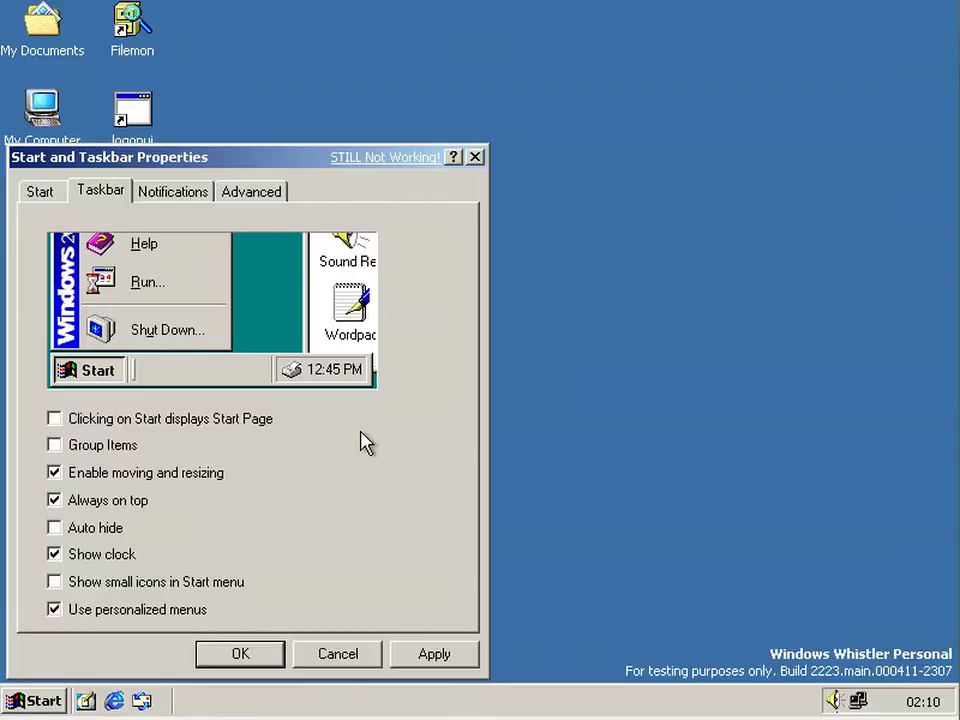
{"action": "left_click", "coordinate": [50, 700]}
{"action": "left_click", "coordinate": [95, 580]}
{"action": "key", "text": "Return"}
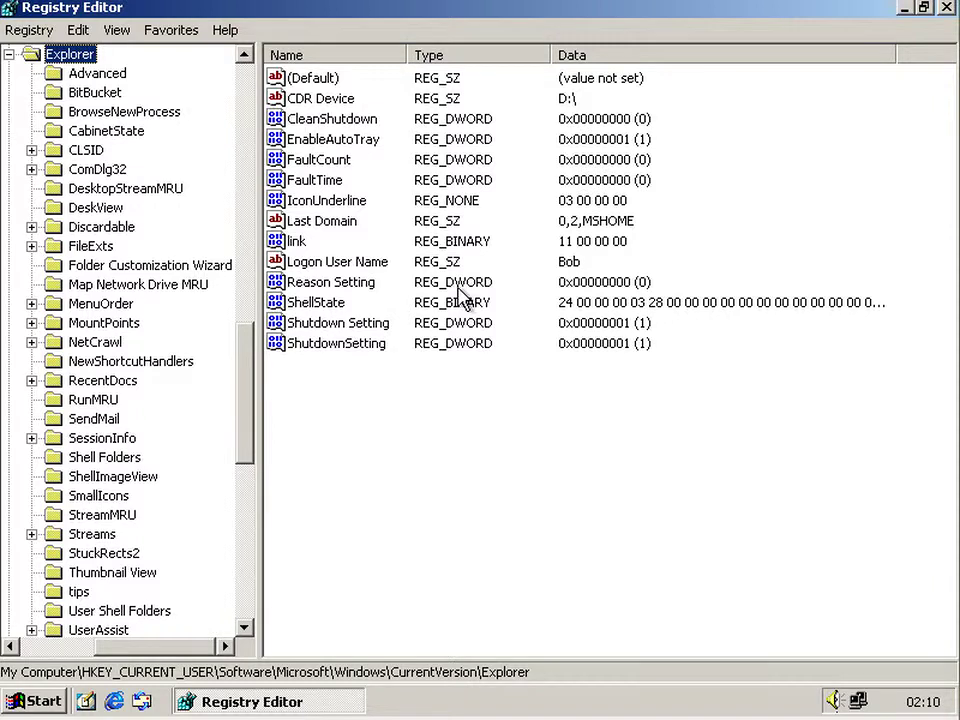
{"action": "left_click", "coordinate": [317, 304]}
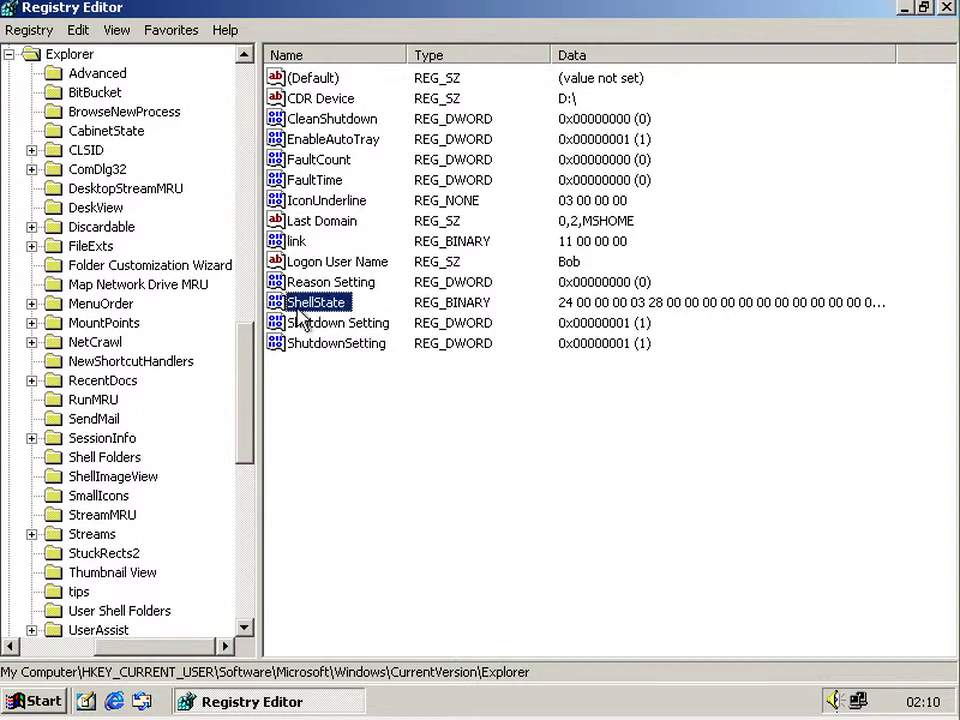
{"action": "double_click", "coordinate": [303, 308]}
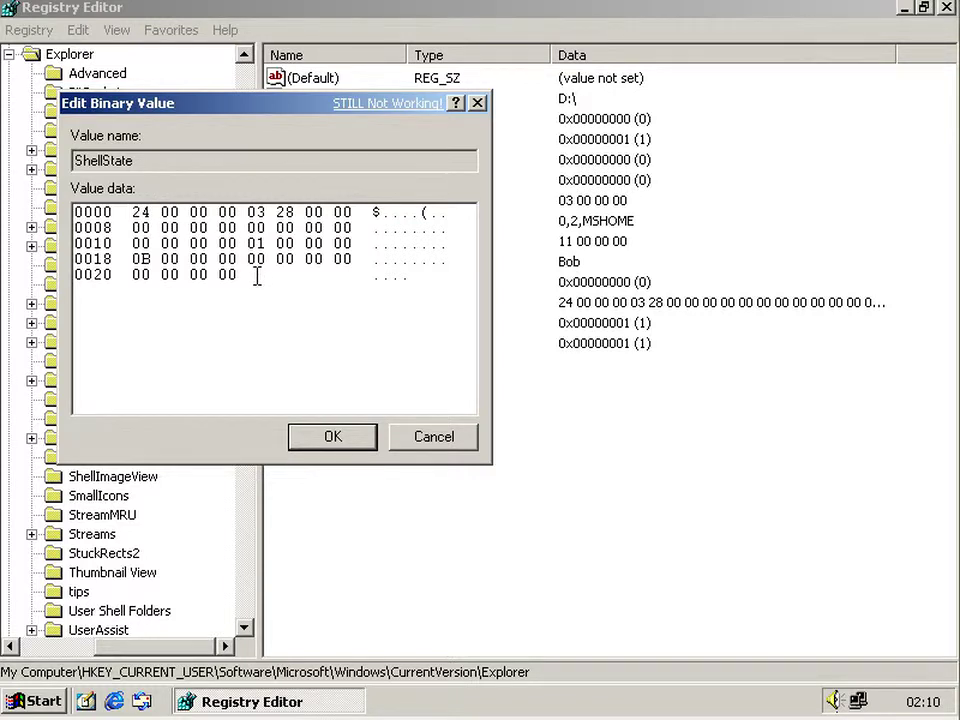
- Change the first byte on row 0020 from 00 to 02 and save the value
{"action": "left_click", "coordinate": [257, 276]}
{"action": "left_click", "coordinate": [130, 276]}
{"action": "key", "text": "Delete"}
{"action": "type", "text": "02"}
{"action": "left_click", "coordinate": [333, 437]}
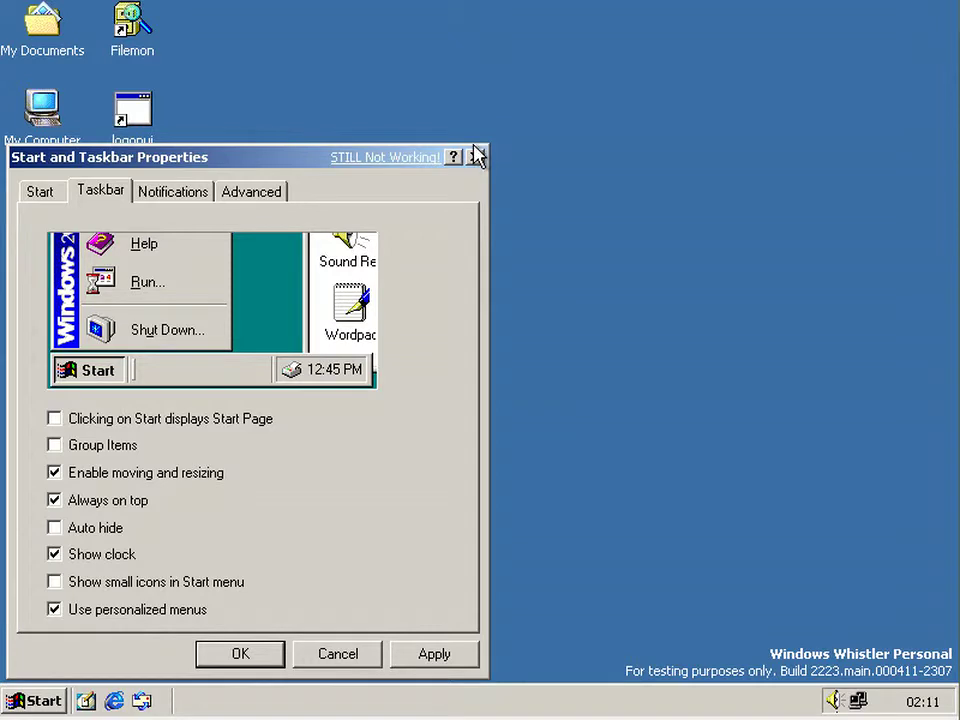
- Hide all desktop icons through the desktop's Active Desktop menu
{"action": "left_click", "coordinate": [475, 157]}
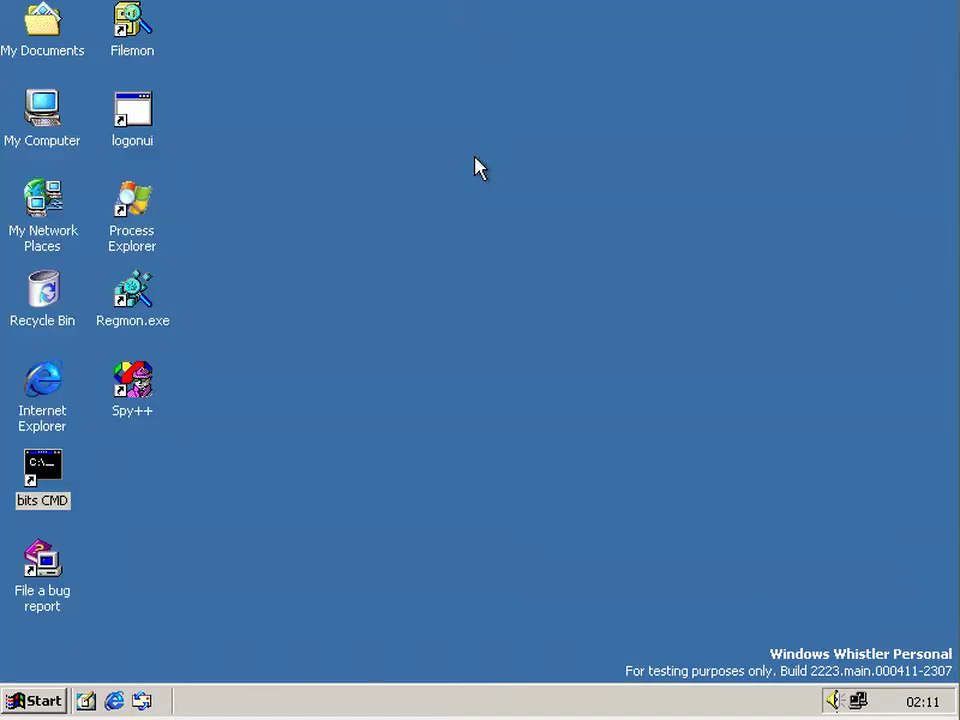
{"action": "right_click", "coordinate": [475, 157]}
{"action": "mouse_move", "coordinate": [540, 169]}
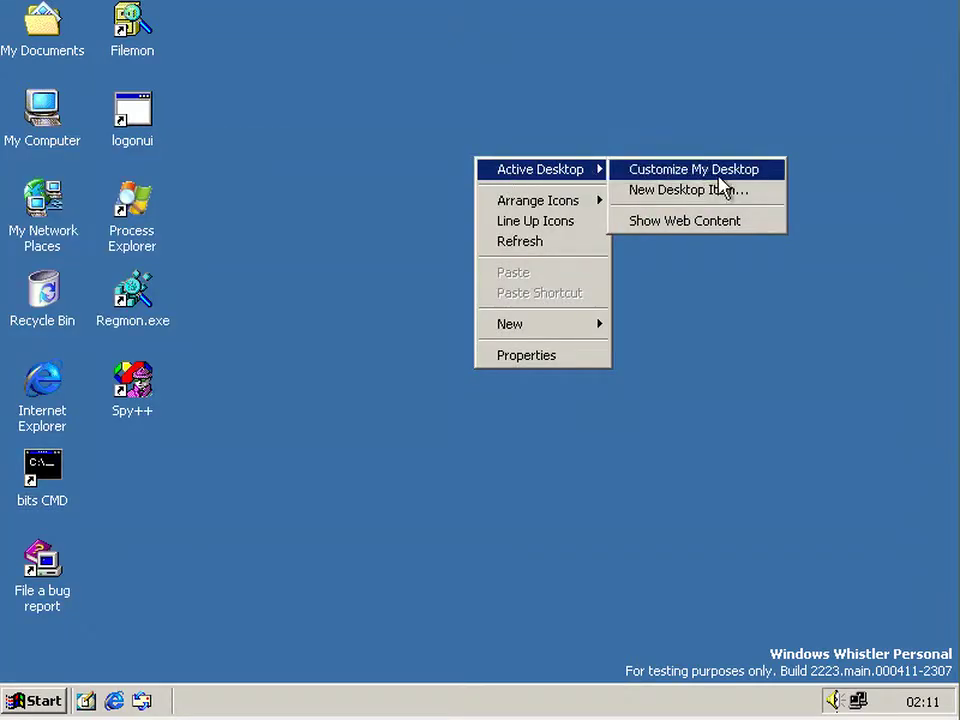
{"action": "left_click", "coordinate": [729, 221]}
{"action": "right_click", "coordinate": [552, 242]}
{"action": "mouse_move", "coordinate": [617, 252]}
{"action": "left_click", "coordinate": [745, 326]}
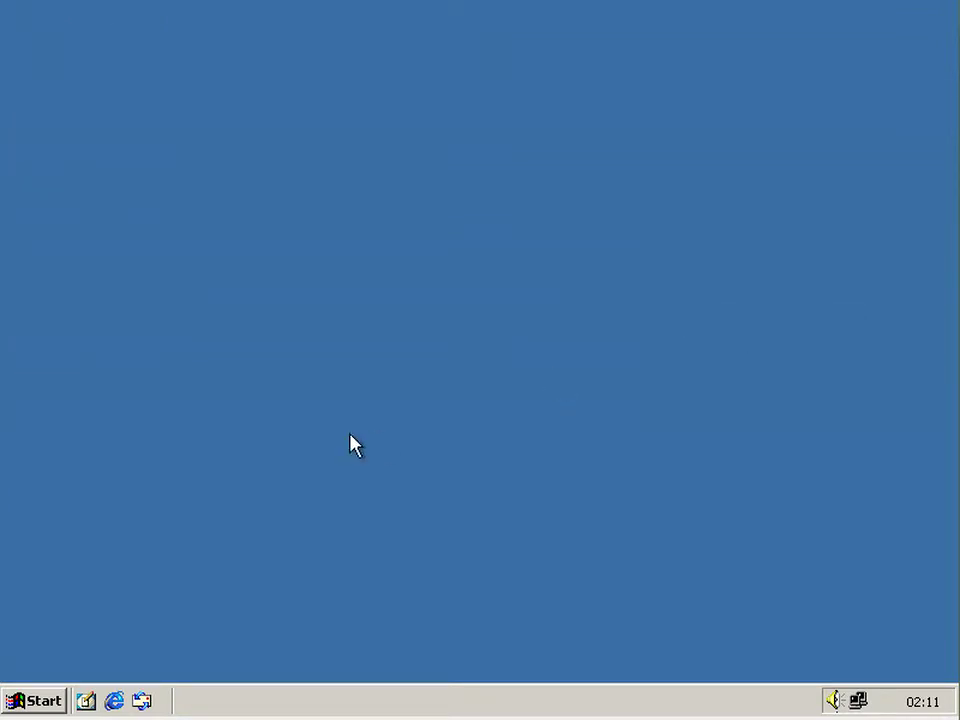
- Log off, then sign back in to the same account with its password
{"action": "left_click", "coordinate": [36, 703]}
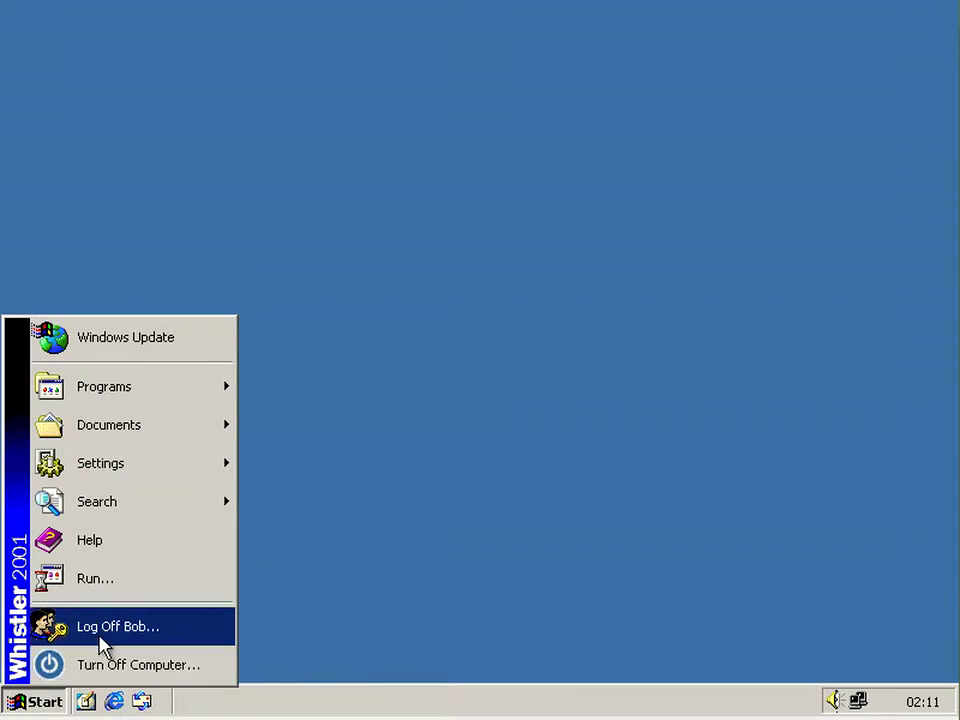
{"action": "left_click", "coordinate": [98, 630]}
{"action": "left_click", "coordinate": [439, 392]}
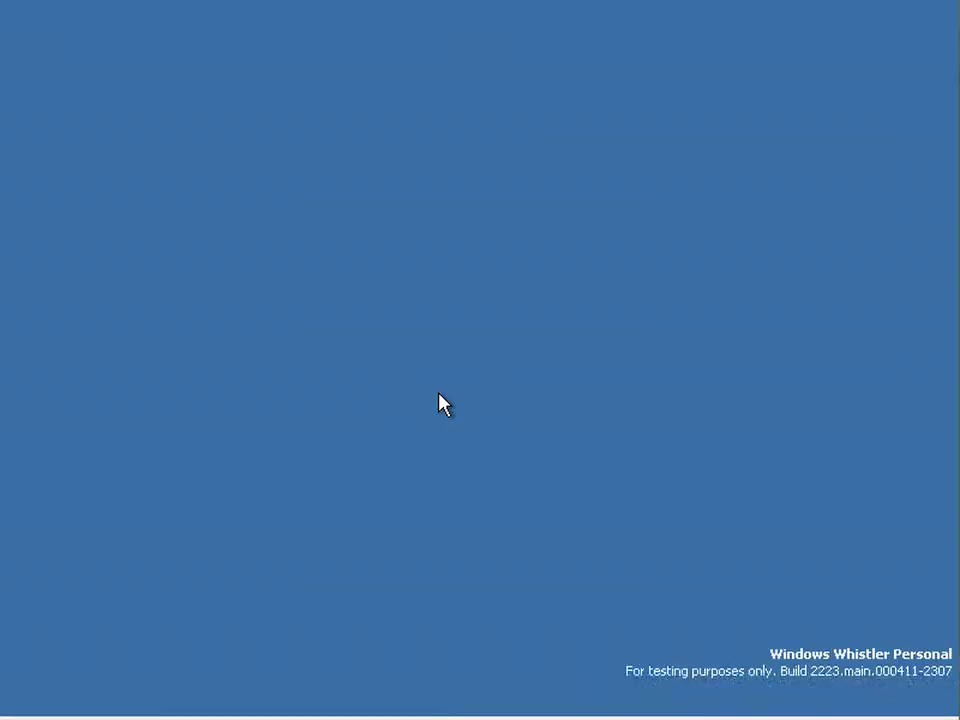
{"action": "key", "text": "Return"}
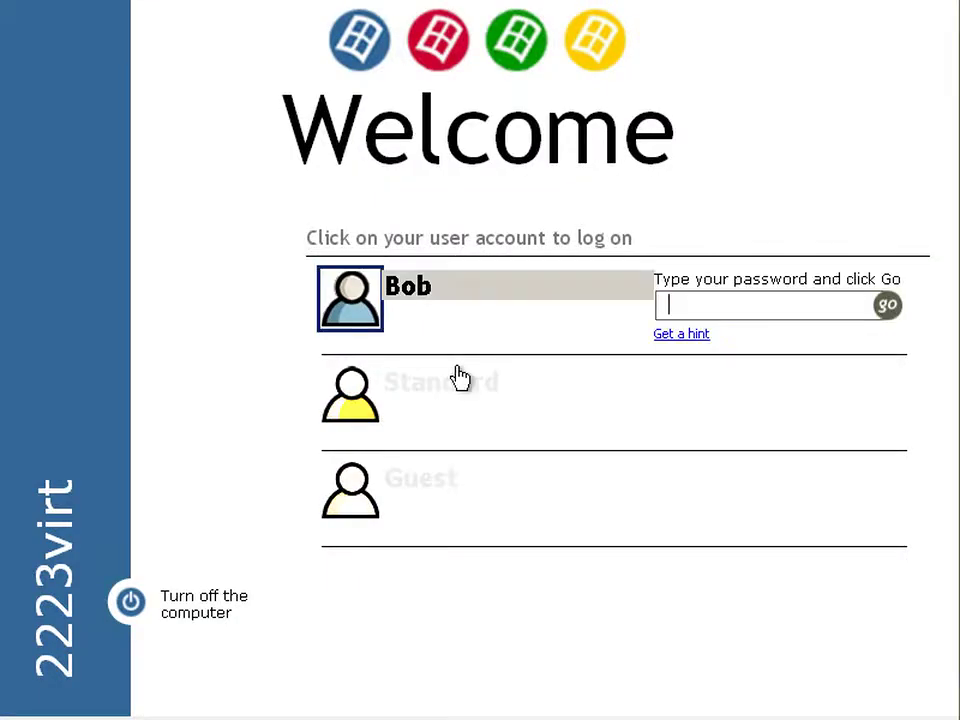
{"action": "type", "text": "****"}
{"action": "key", "text": "Return"}
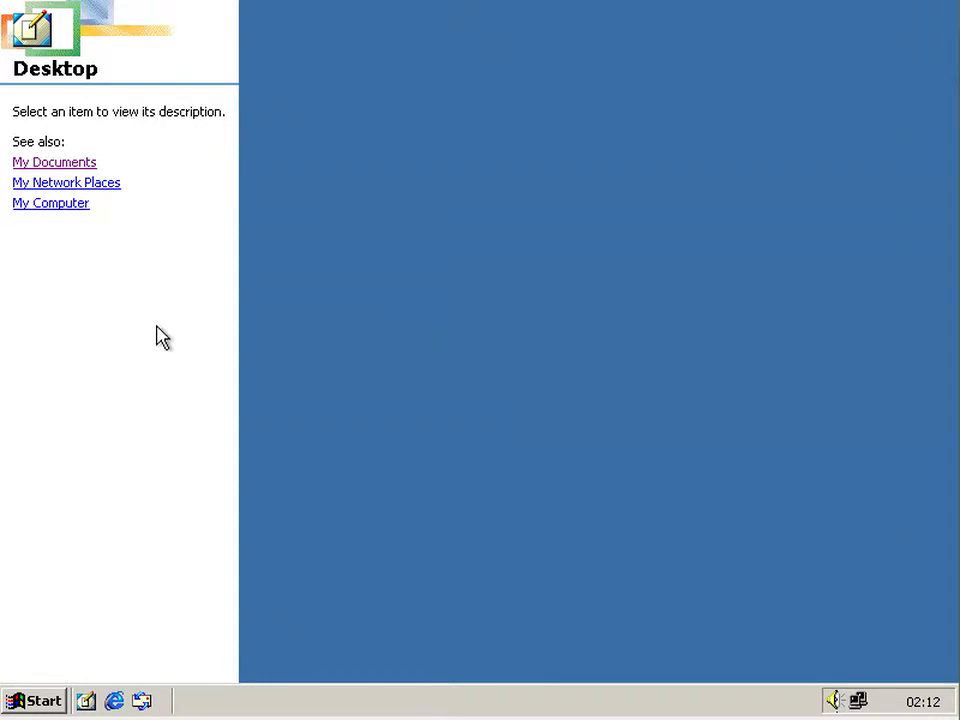
- Open My Documents and My Computer from the desktop Web view pane, then toggle the Start menu
{"action": "left_click", "coordinate": [76, 165]}
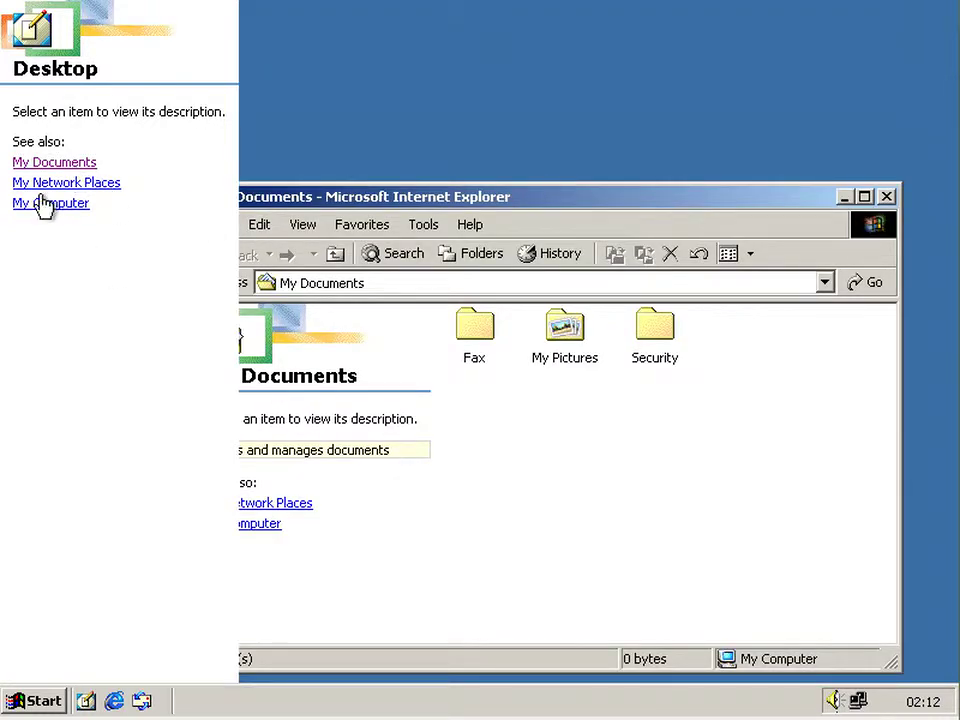
{"action": "left_click", "coordinate": [45, 203]}
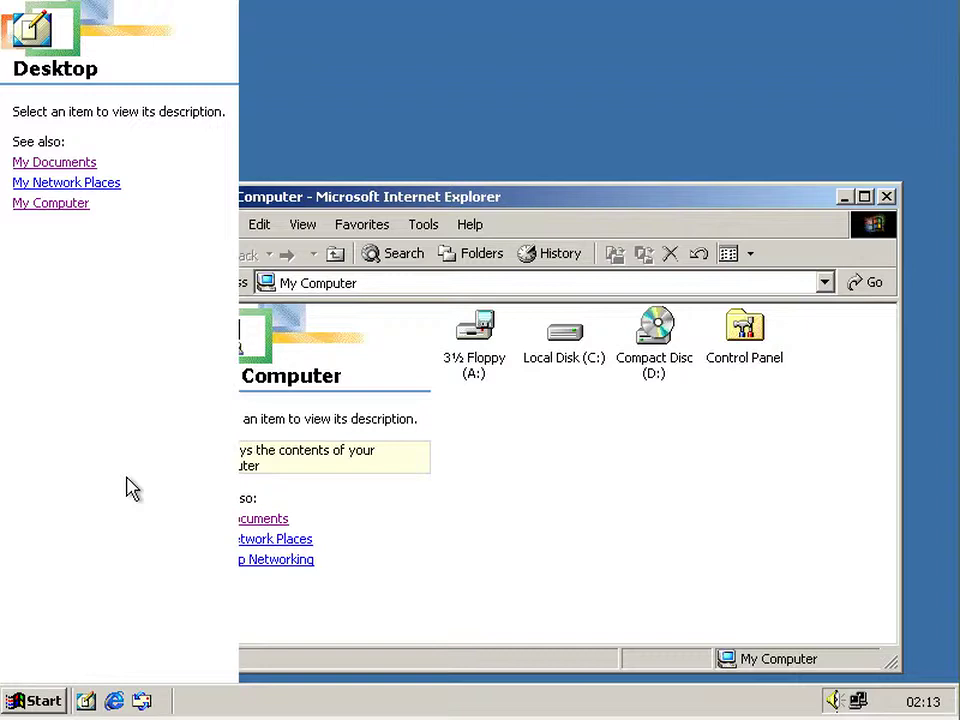
{"action": "left_click", "coordinate": [44, 700]}
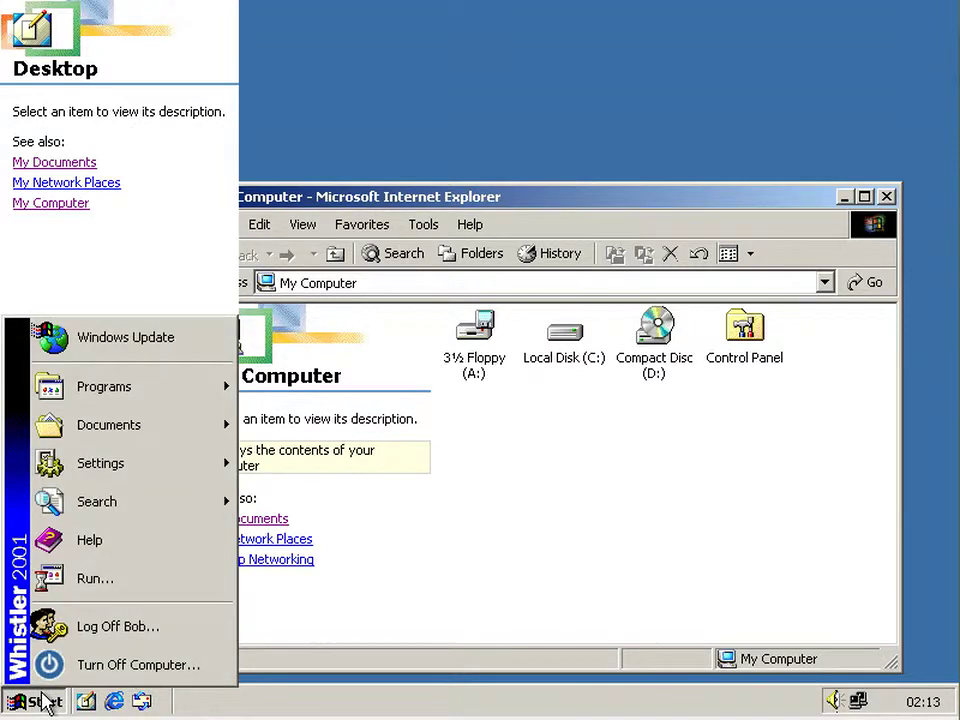
{"action": "left_click", "coordinate": [44, 700]}
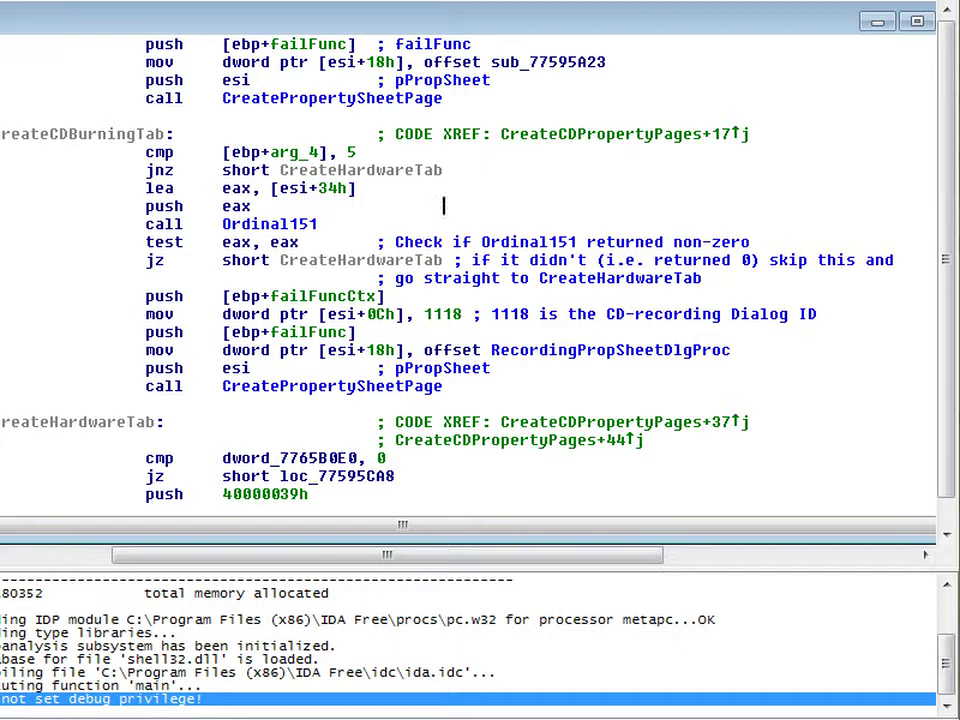
{"action": "scroll", "coordinate": [444, 205], "scroll_direction": "up", "scroll_amount": 3}
{"action": "scroll", "coordinate": [444, 205], "scroll_direction": "up", "scroll_amount": 2}
{"action": "scroll", "coordinate": [398, 154], "scroll_direction": "down", "scroll_amount": 2}
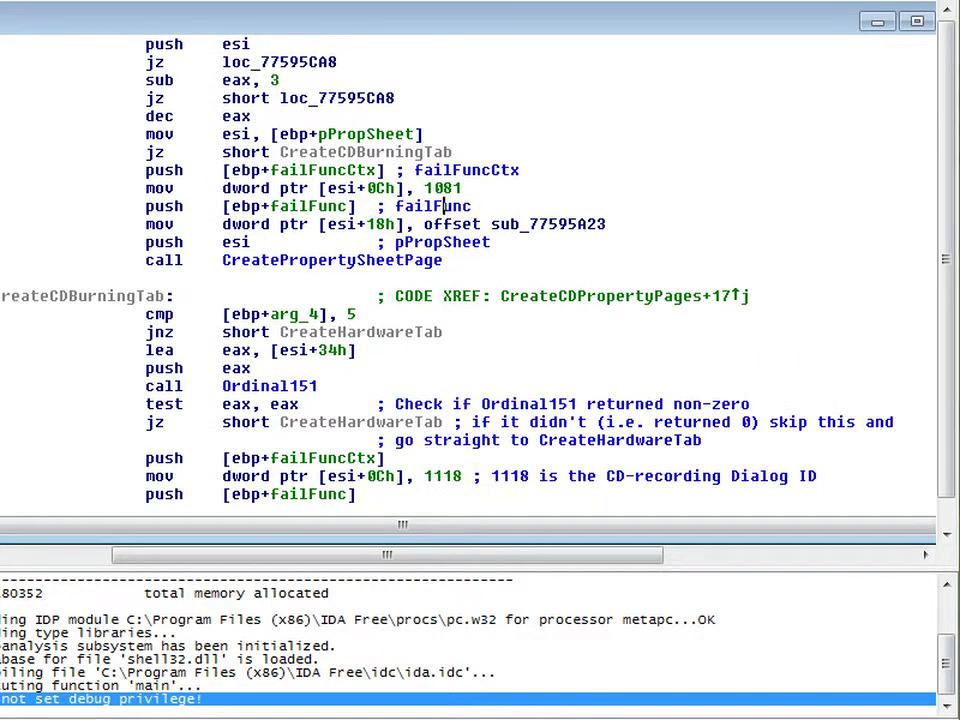
{"action": "scroll", "coordinate": [334, 154], "scroll_direction": "down", "scroll_amount": 1}
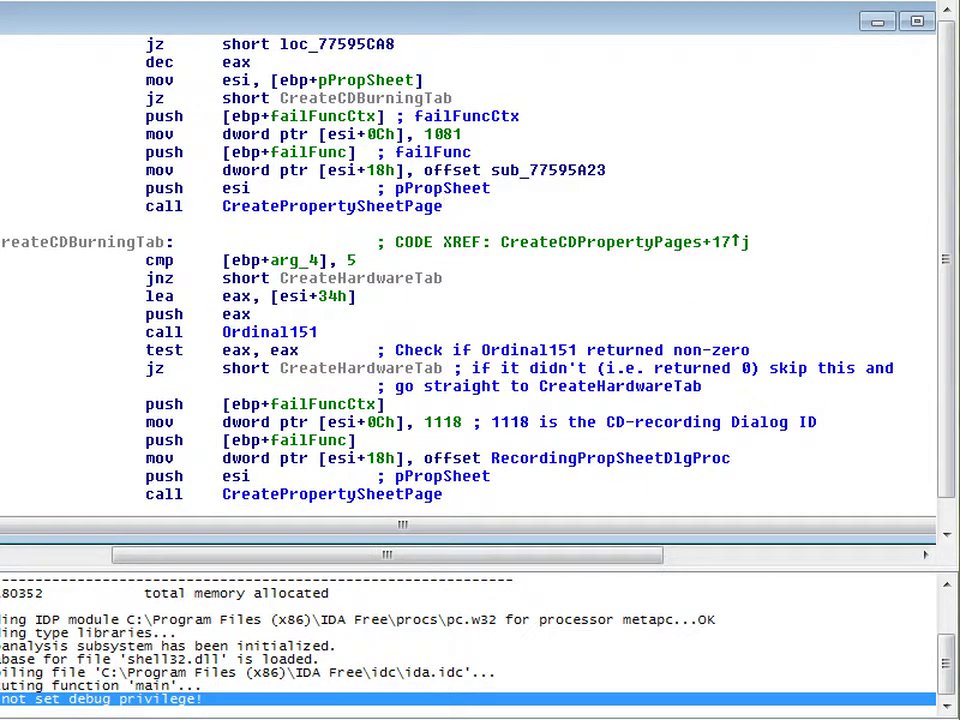
{"action": "scroll", "coordinate": [444, 205], "scroll_direction": "down", "scroll_amount": 1}
{"action": "scroll", "coordinate": [444, 205], "scroll_direction": "down", "scroll_amount": 1}
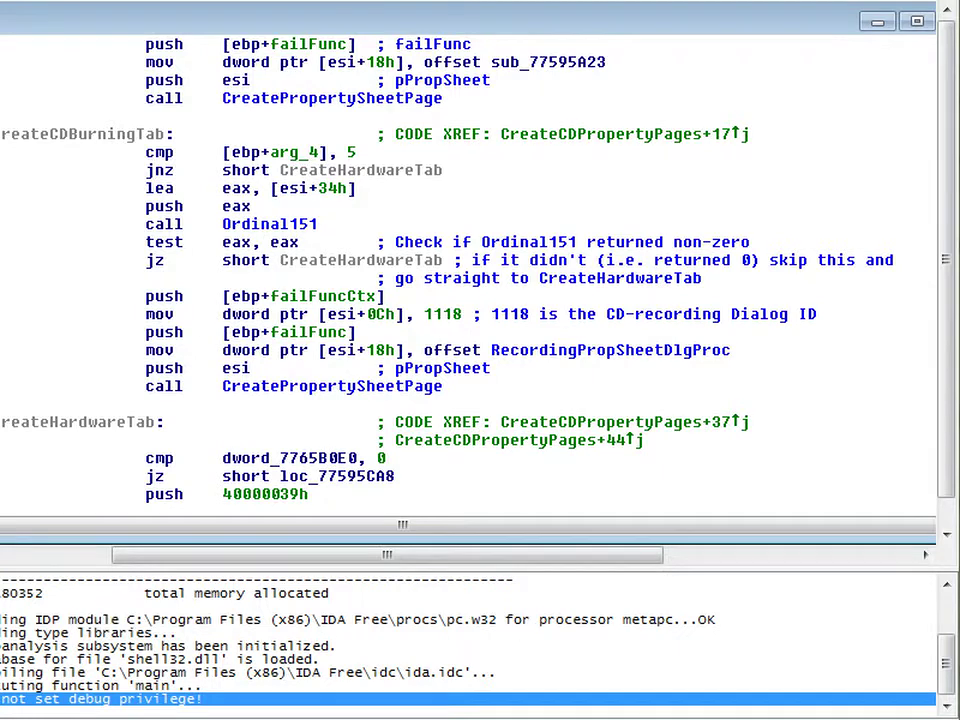
{"action": "scroll", "coordinate": [460, 326], "scroll_direction": "down", "scroll_amount": 3}
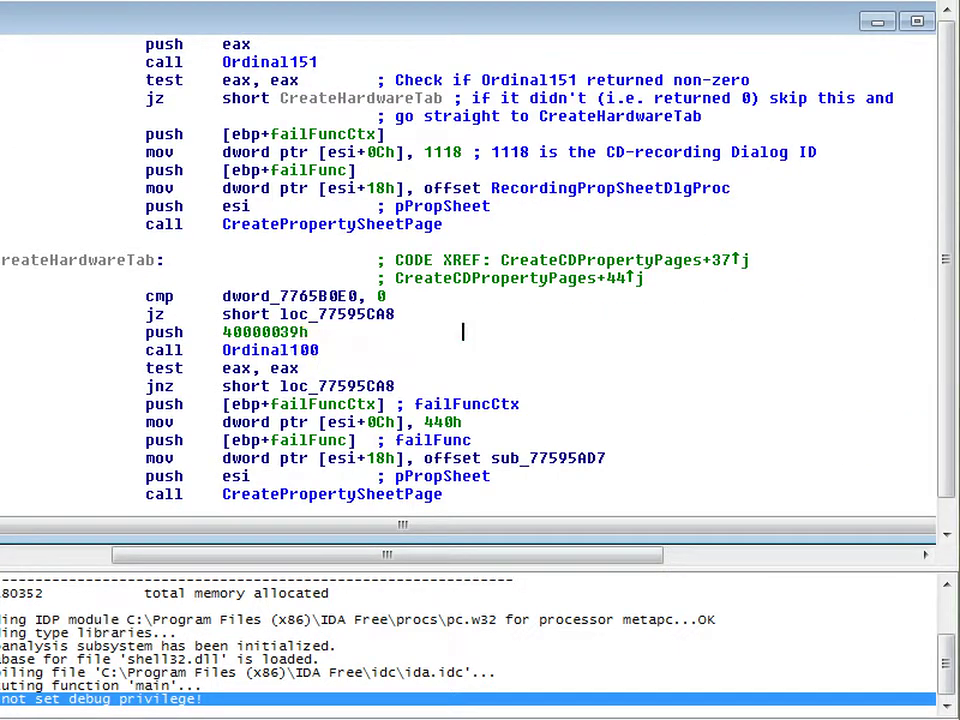
{"action": "scroll", "coordinate": [463, 331], "scroll_direction": "up", "scroll_amount": 3}
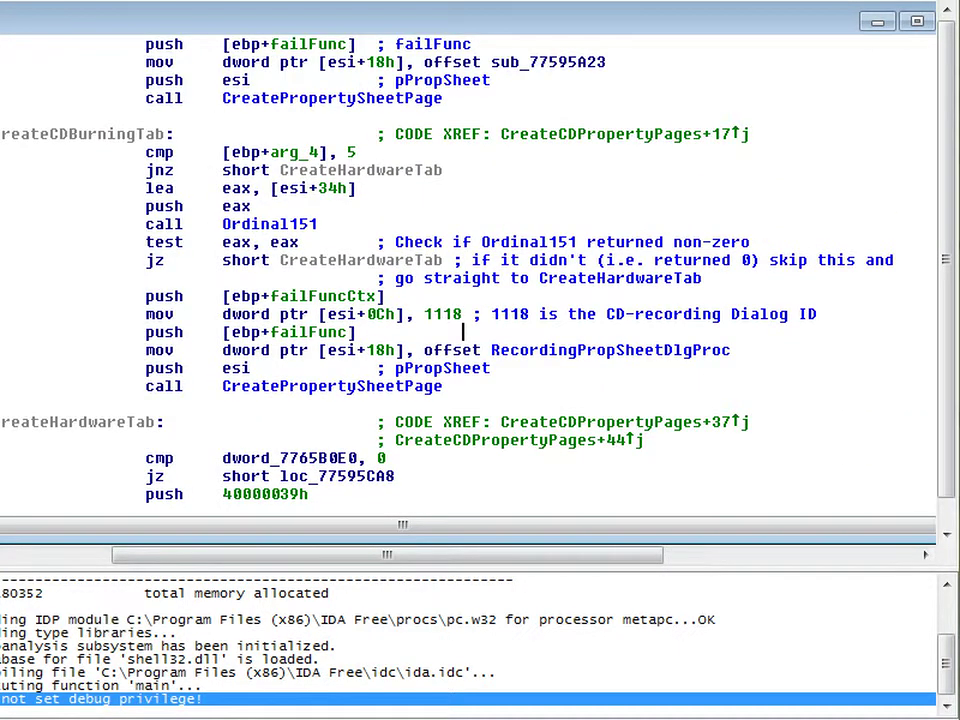
{"action": "scroll", "coordinate": [463, 331], "scroll_direction": "up", "scroll_amount": 1}
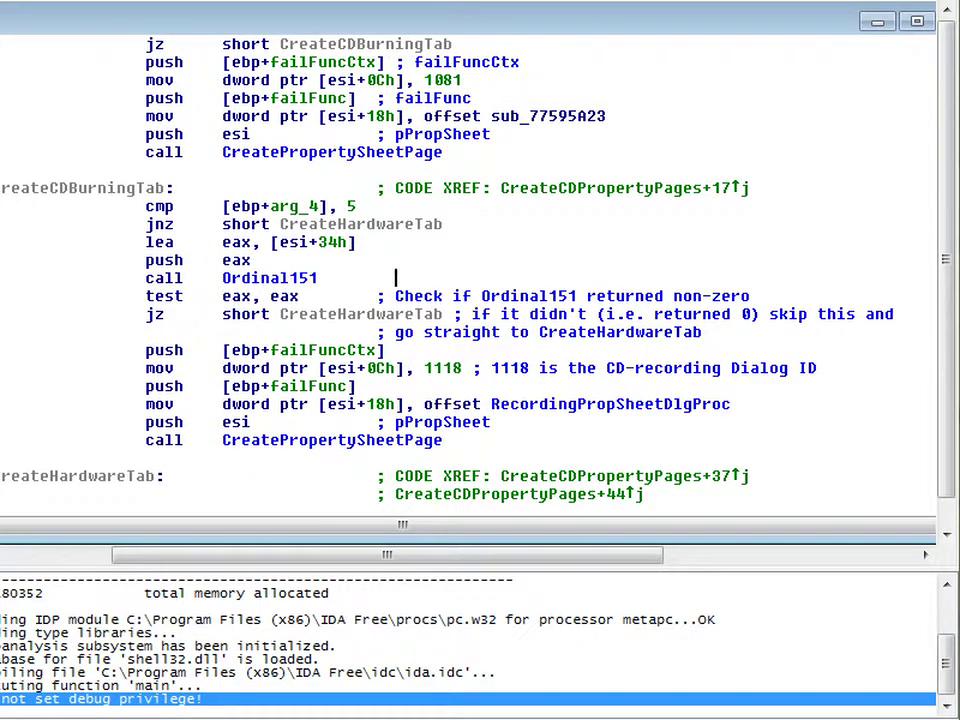
{"action": "left_click_drag", "start_coordinate": [140, 296], "coordinate": [444, 314]}
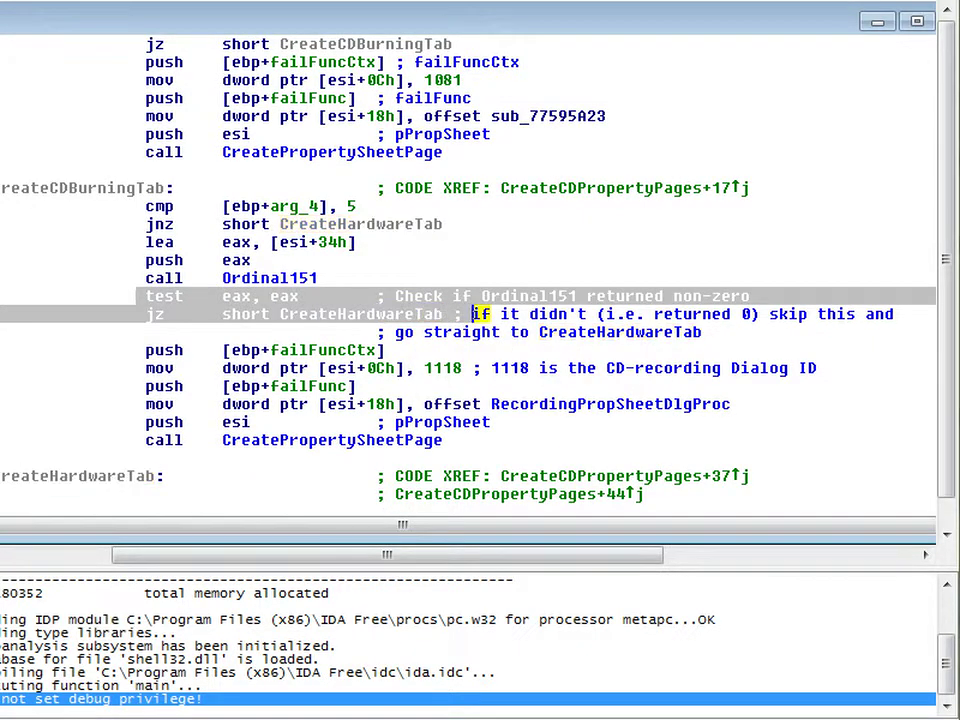
{"action": "left_click", "coordinate": [446, 314]}
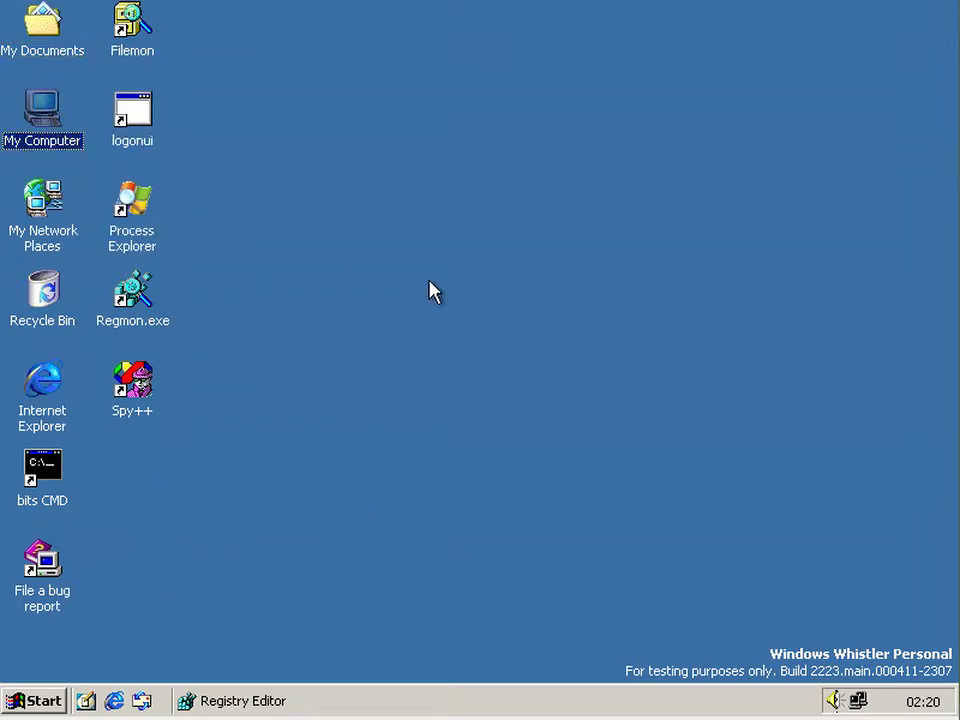
- Reach My Computer via My Documents and open the Compact Disc drive's Properties
{"action": "left_click", "coordinate": [364, 407]}
{"action": "left_click", "coordinate": [17, 699]}
{"action": "mouse_move", "coordinate": [109, 425]}
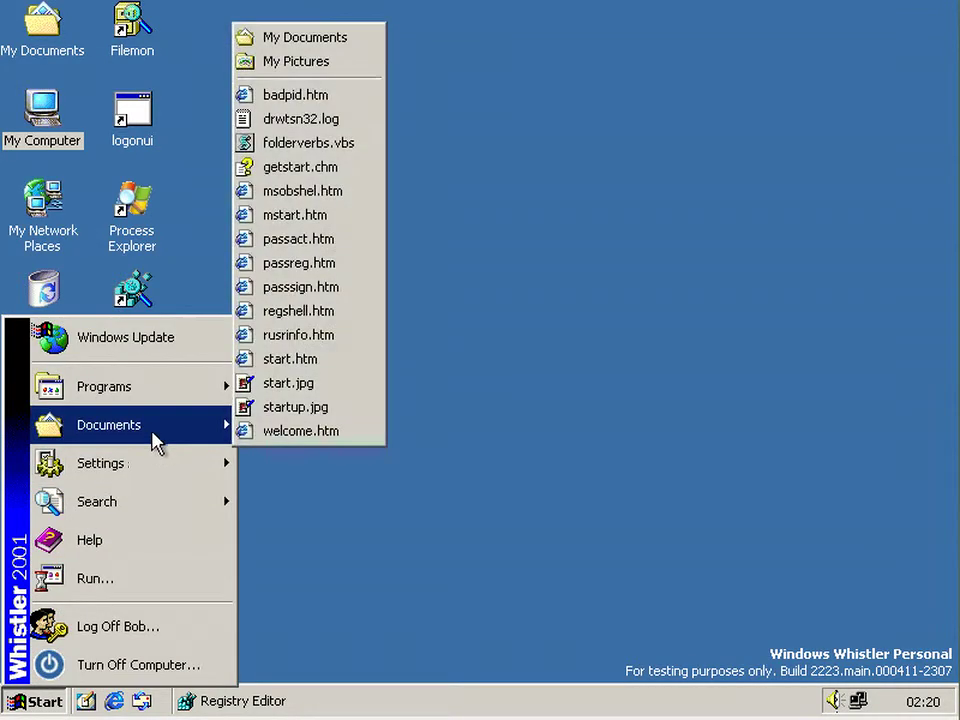
{"action": "left_click", "coordinate": [285, 41]}
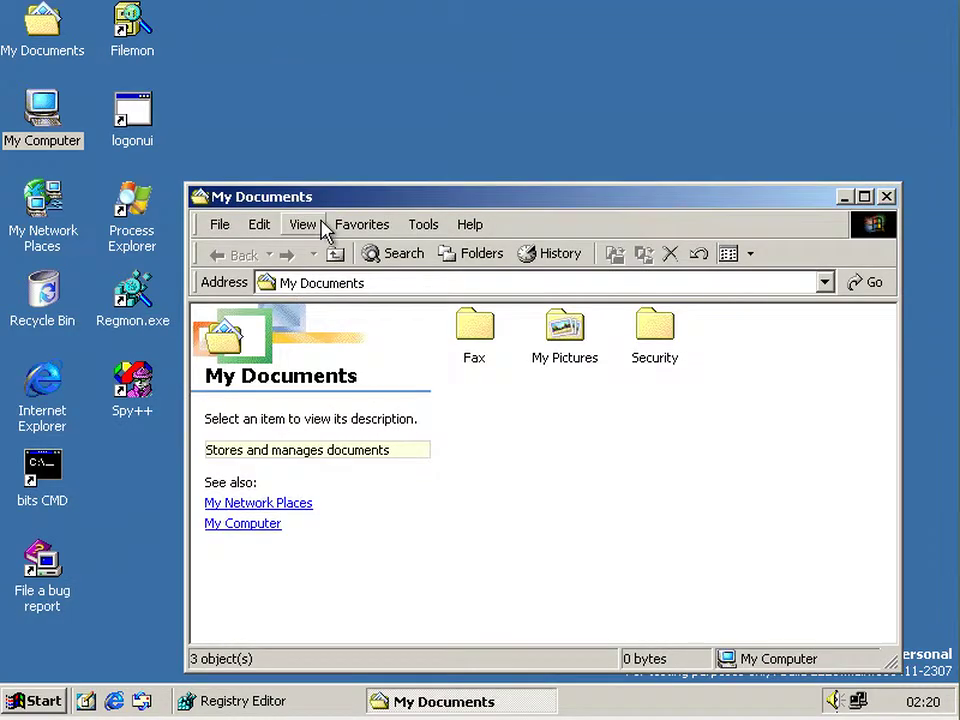
{"action": "left_click", "coordinate": [337, 253]}
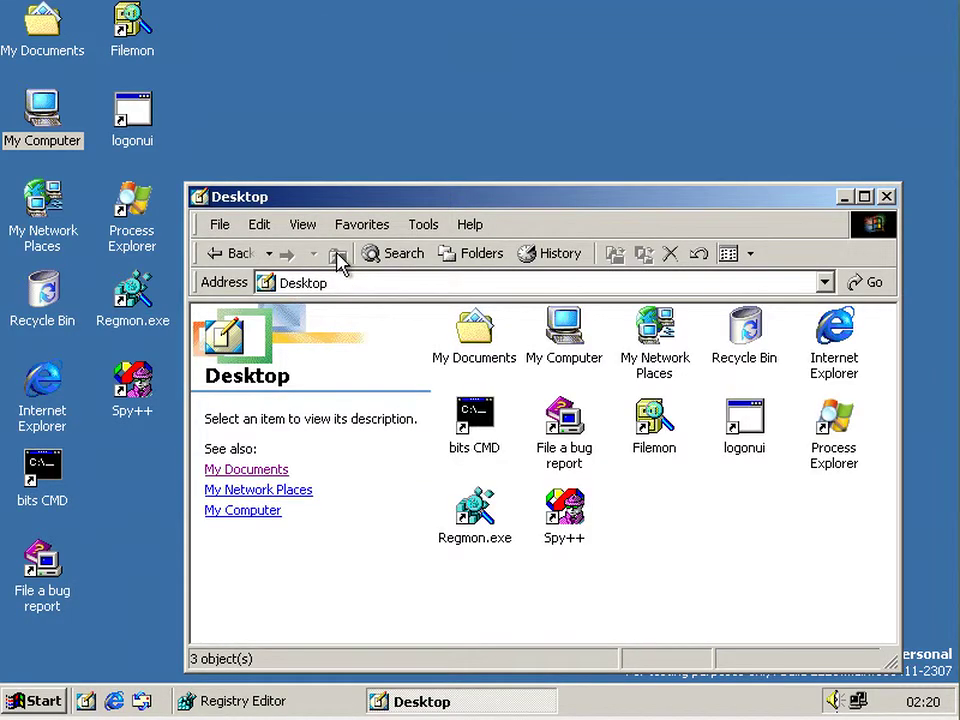
{"action": "double_click", "coordinate": [573, 343]}
{"action": "left_click", "coordinate": [581, 354]}
{"action": "right_click", "coordinate": [630, 350]}
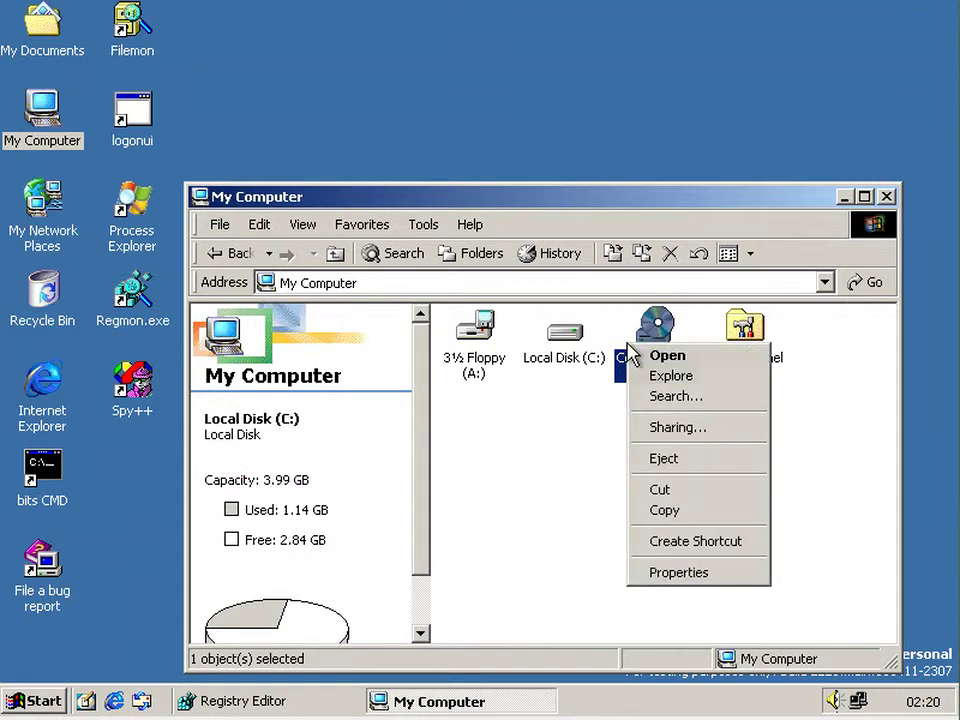
{"action": "left_click", "coordinate": [700, 573]}
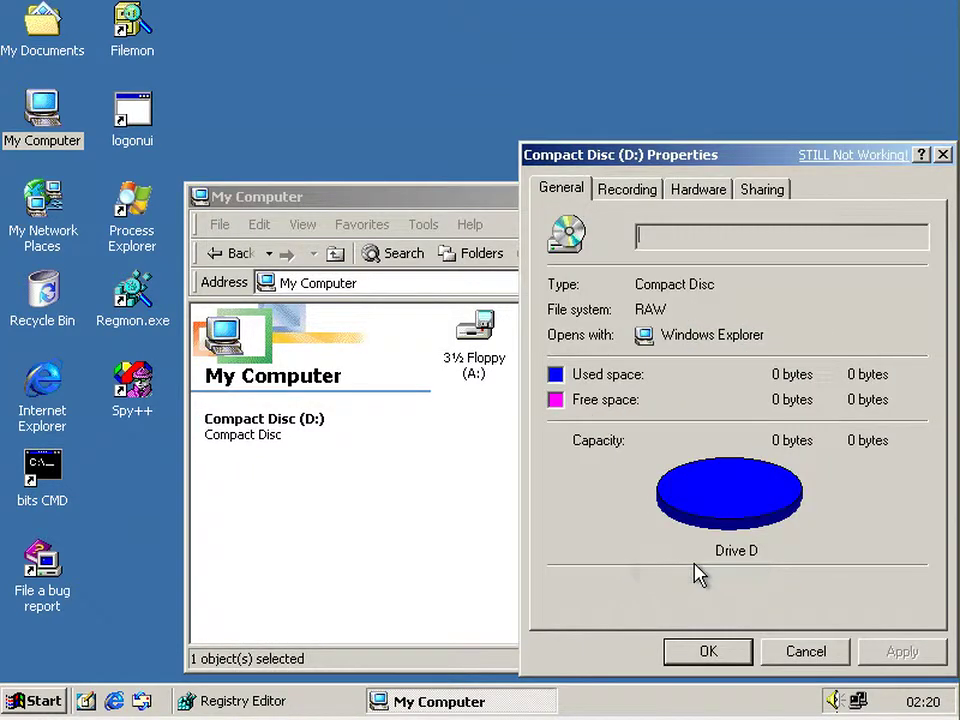
- Enable CD recording with Local Disk (C:) staging and 4X write speed, then dismiss Explorer's crash error
{"action": "left_click", "coordinate": [625, 190]}
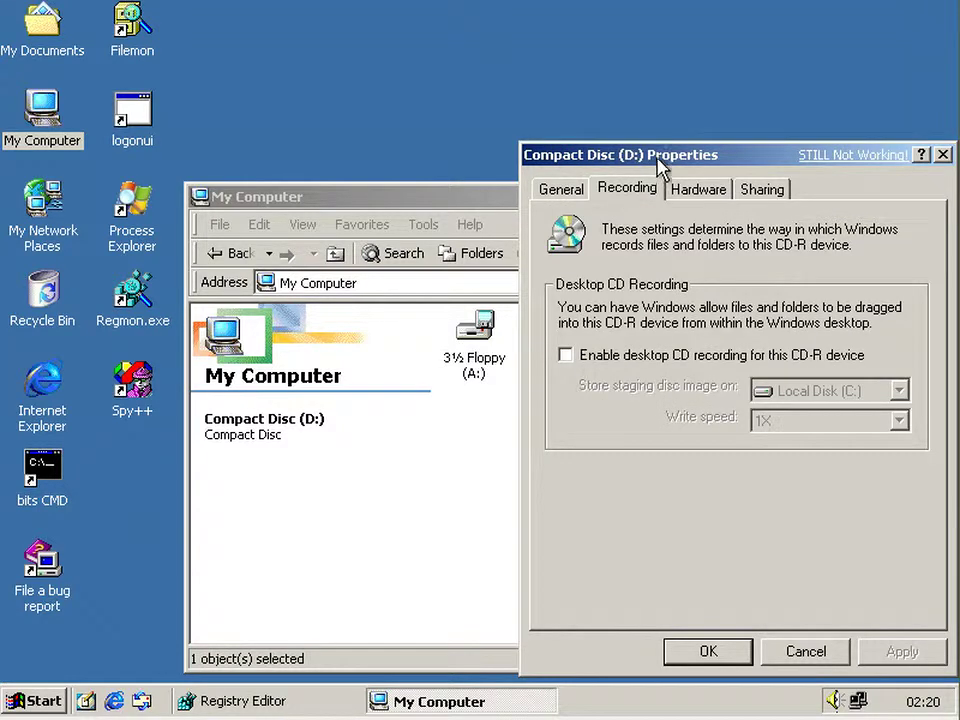
{"action": "left_click_drag", "start_coordinate": [660, 165], "coordinate": [536, 171]}
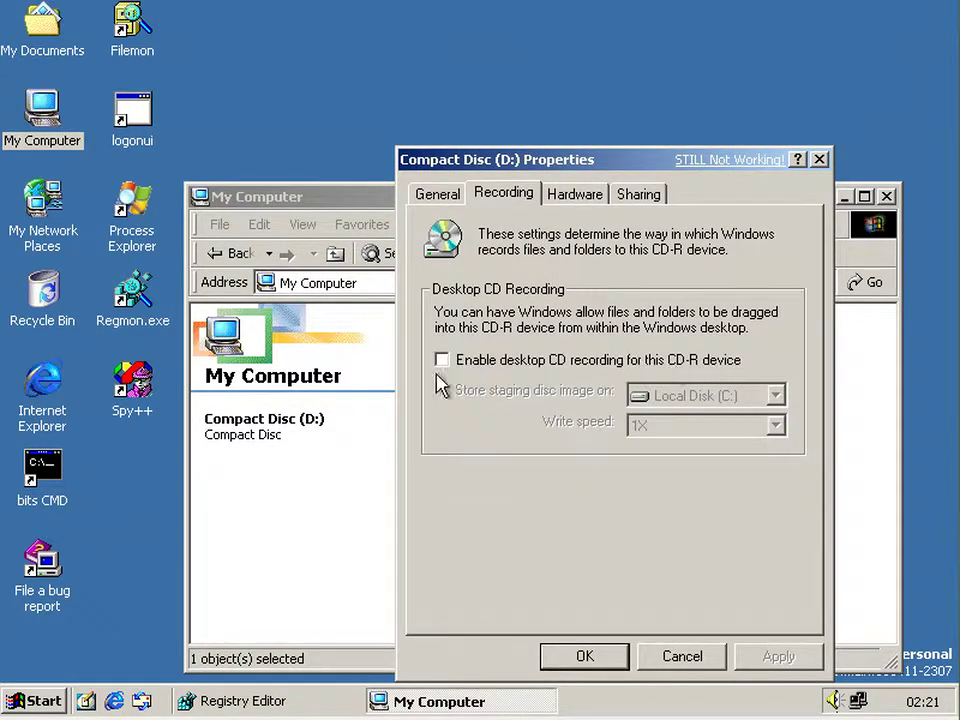
{"action": "left_click", "coordinate": [487, 362]}
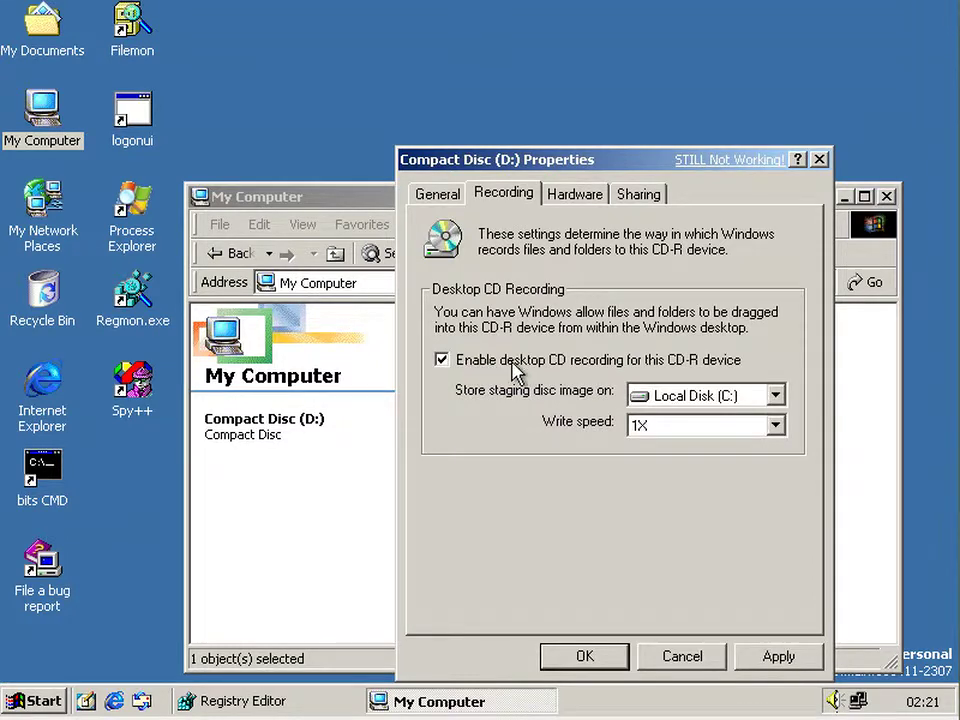
{"action": "left_click", "coordinate": [745, 397]}
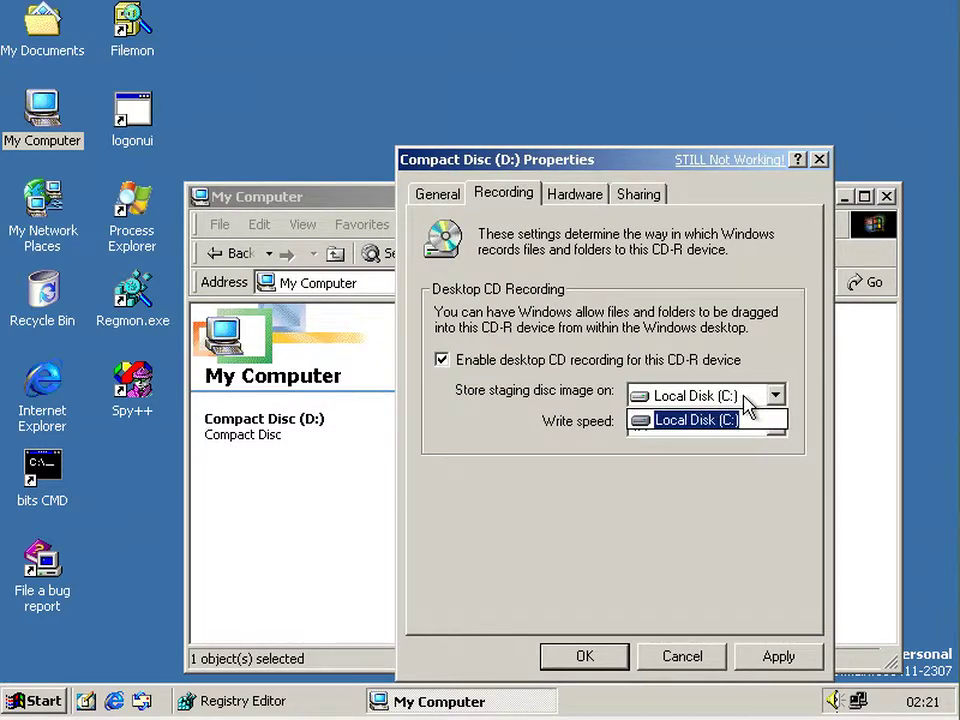
{"action": "left_click", "coordinate": [603, 400]}
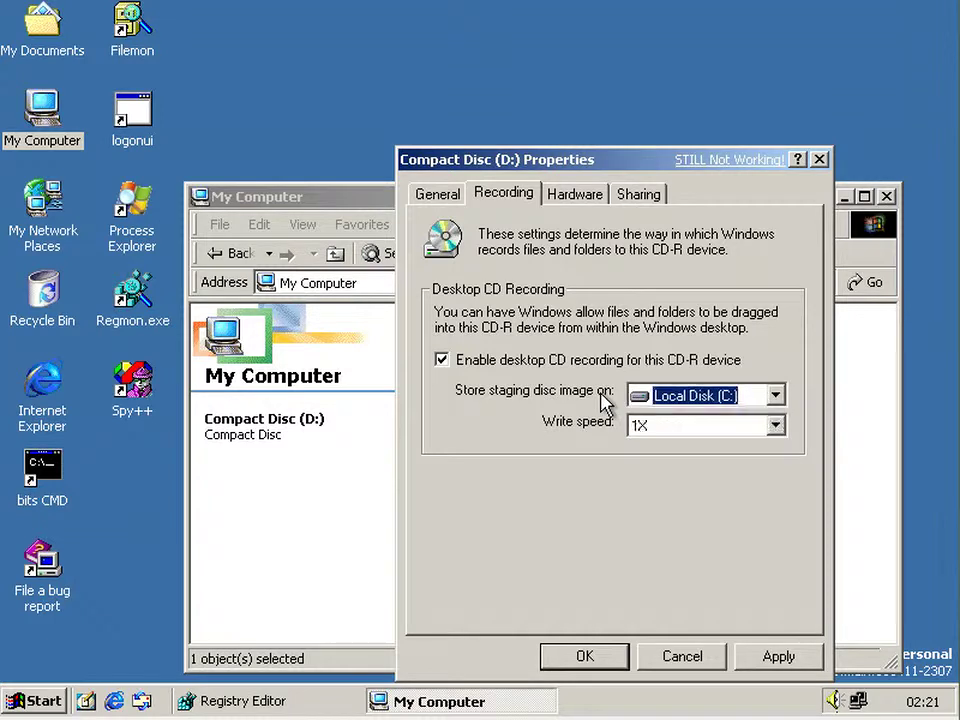
{"action": "left_click", "coordinate": [720, 428]}
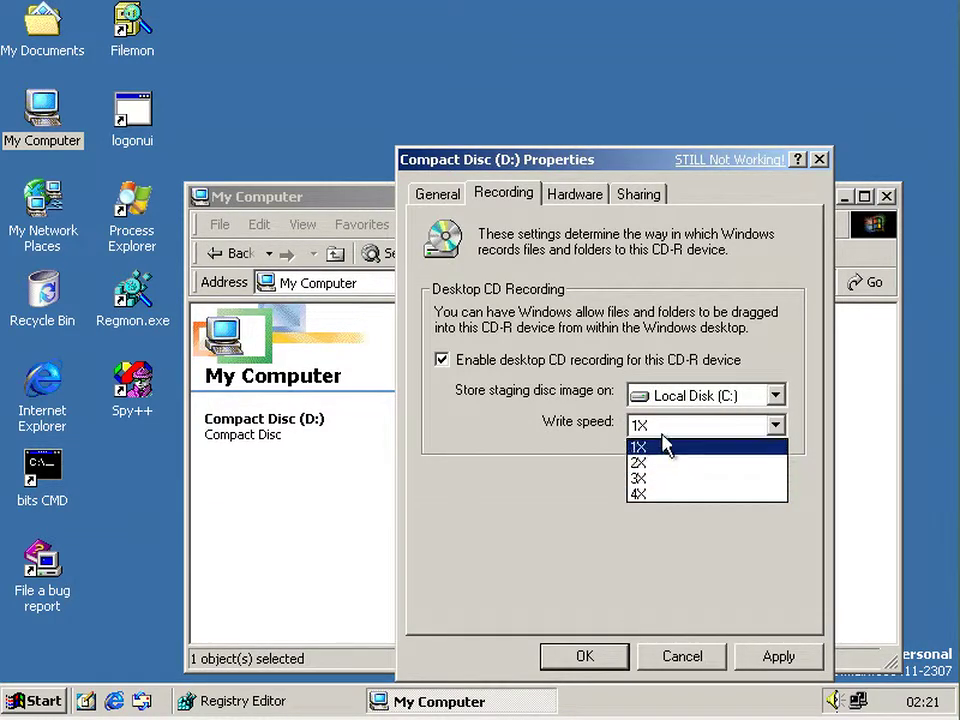
{"action": "left_click", "coordinate": [655, 494]}
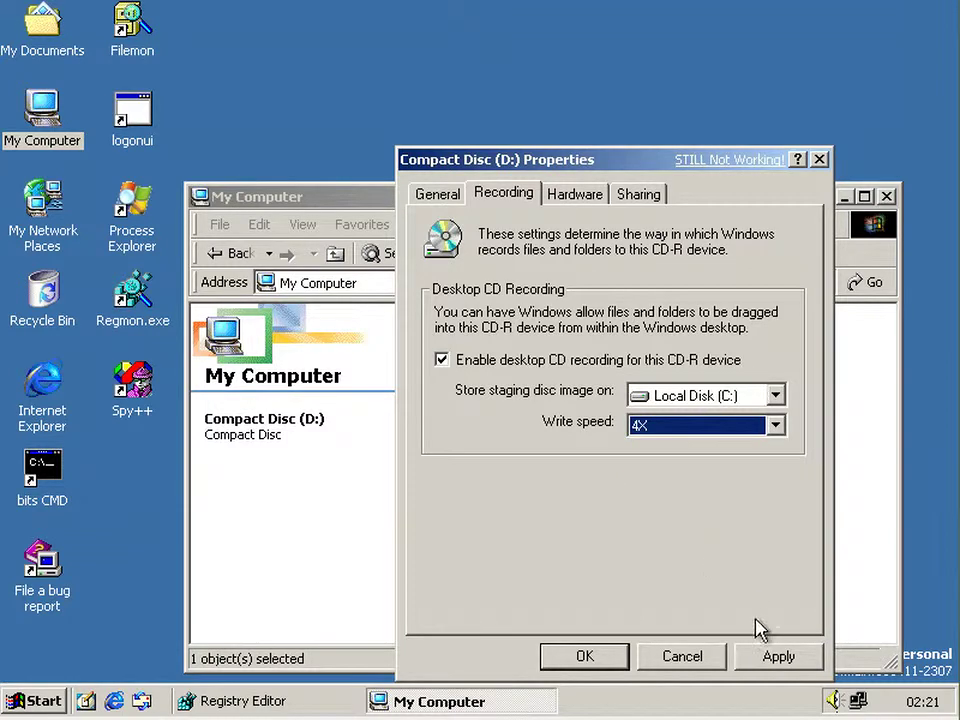
{"action": "left_click", "coordinate": [750, 660]}
{"action": "left_click", "coordinate": [590, 657]}
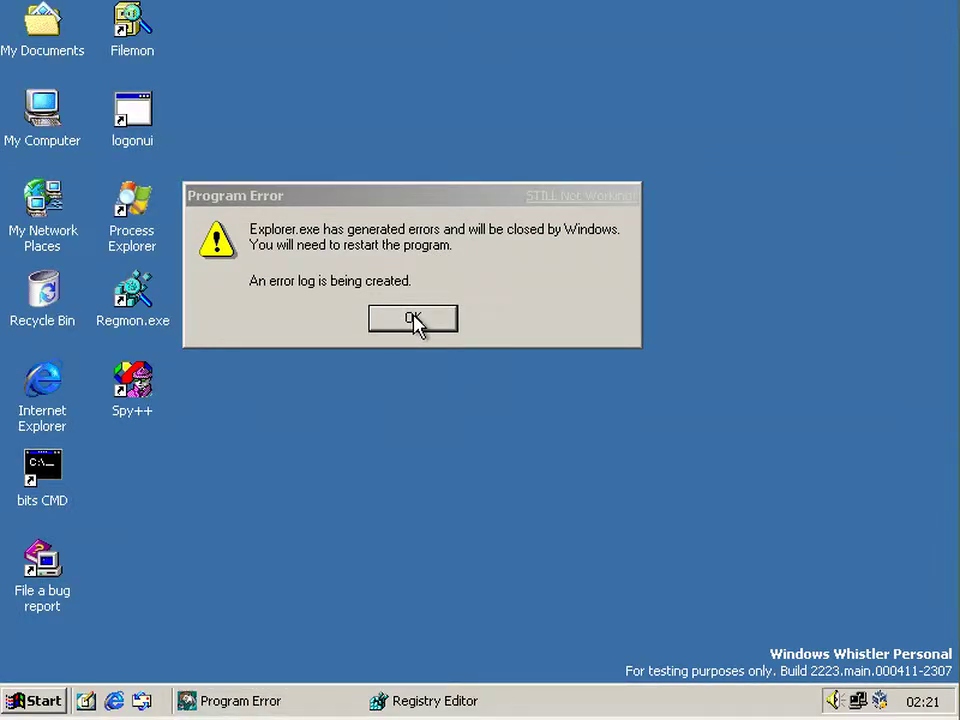
{"action": "left_click", "coordinate": [415, 320]}
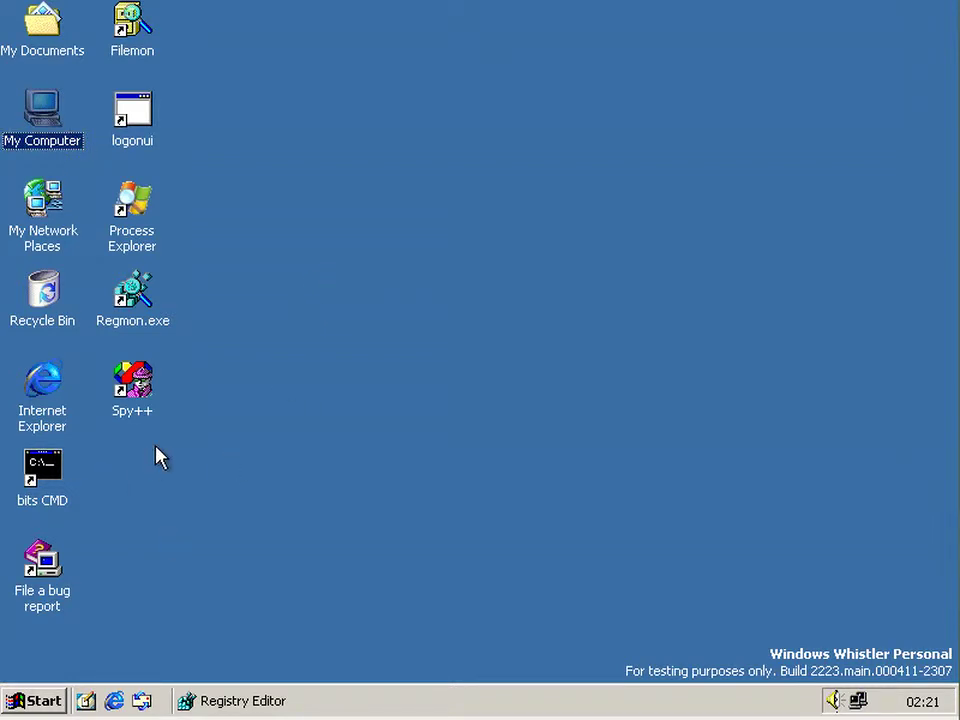
{"action": "left_click", "coordinate": [30, 700]}
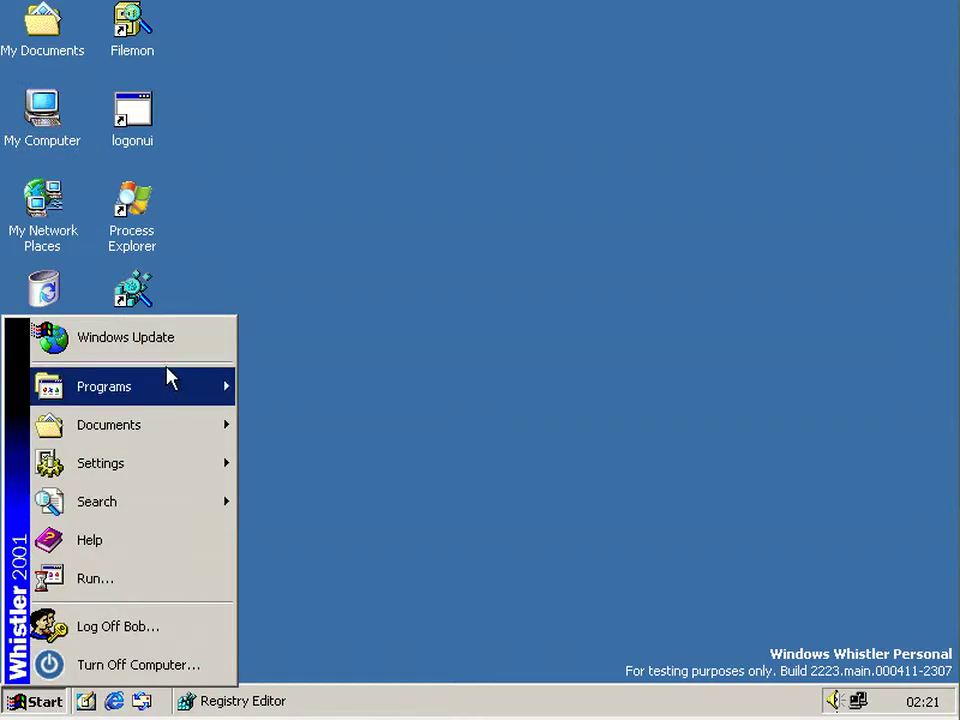
- Go from My Documents up to Desktop, then into My Computer and Compact Disc (D:)
{"action": "mouse_move", "coordinate": [110, 425]}
{"action": "left_click", "coordinate": [297, 45]}
{"action": "left_click", "coordinate": [332, 253]}
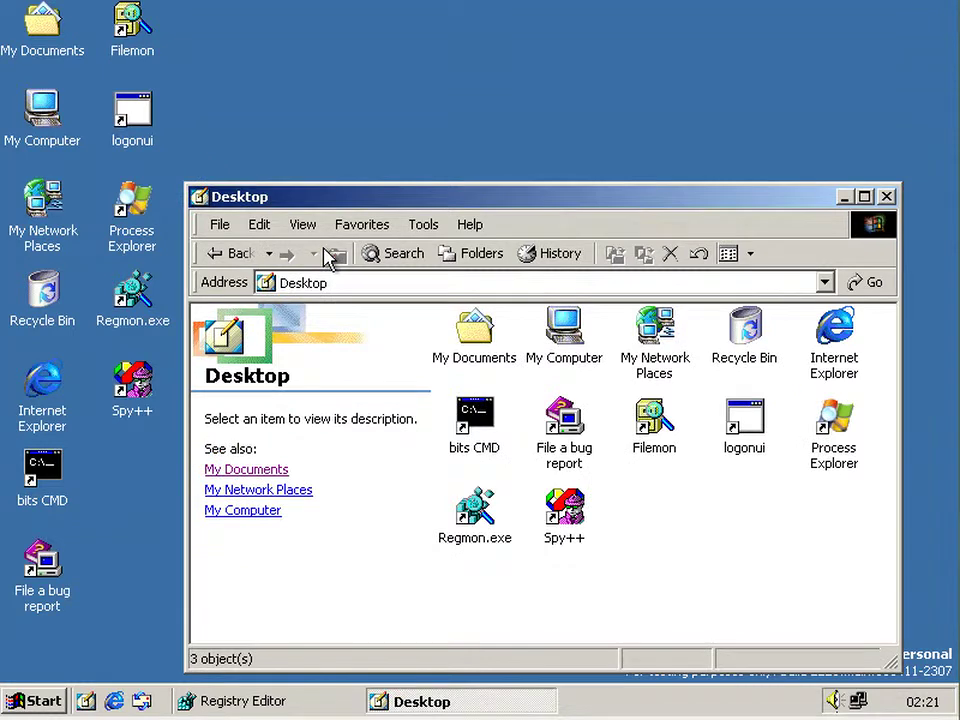
{"action": "double_click", "coordinate": [560, 325]}
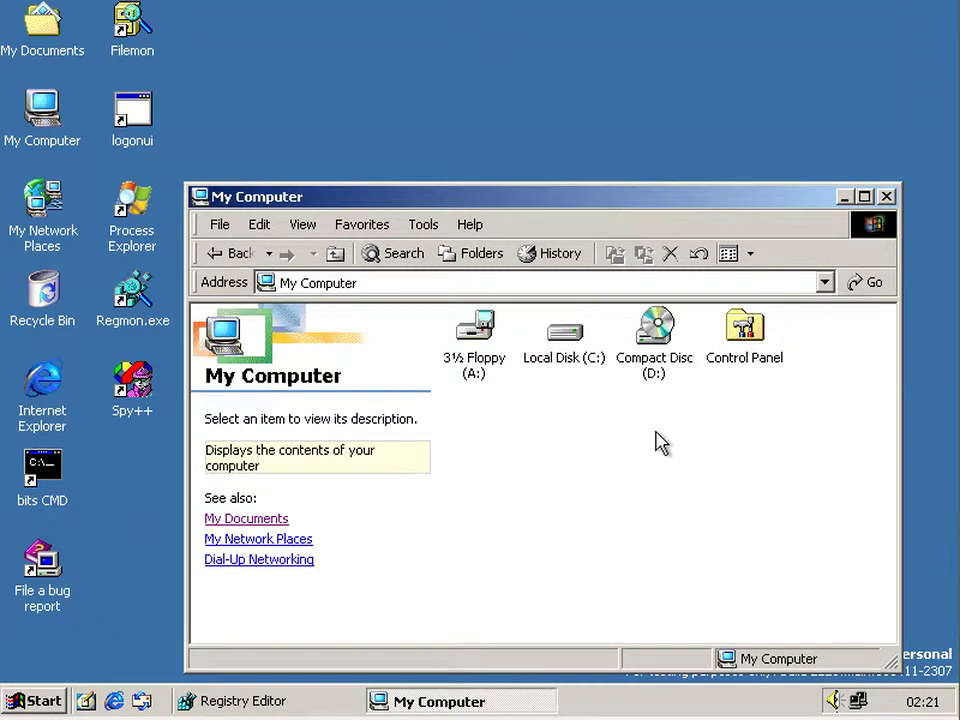
{"action": "double_click", "coordinate": [656, 360]}
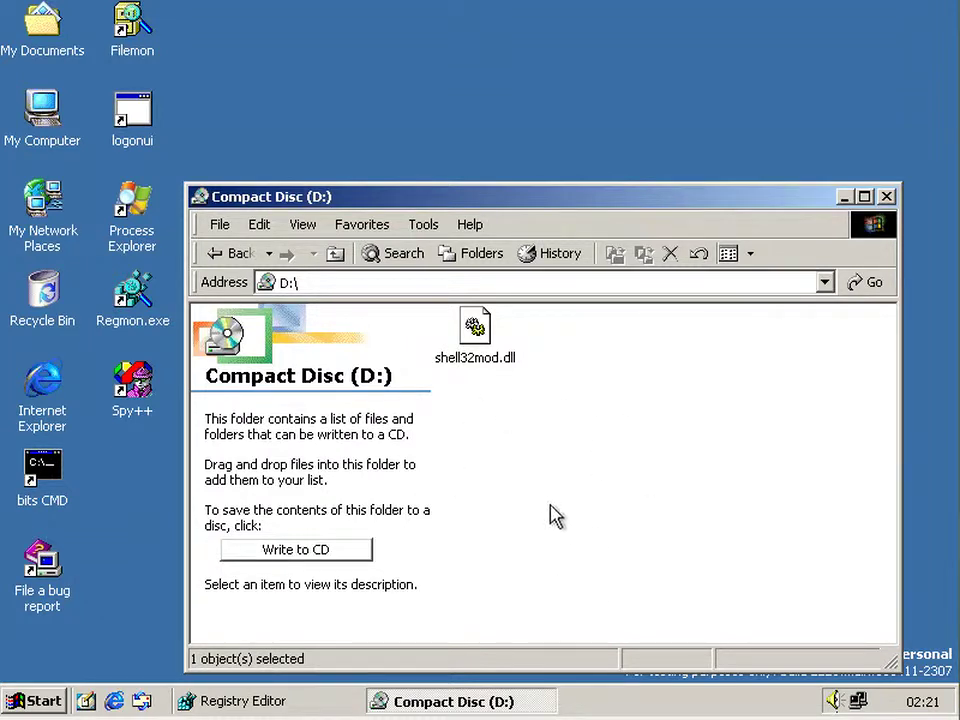
{"action": "mouse_move", "coordinate": [534, 421]}
{"action": "left_mouse_down"}
{"action": "mouse_move", "coordinate": [205, 450]}
{"action": "mouse_move", "coordinate": [396, 439]}
{"action": "left_mouse_up"}
- Browse Local Disk (C:) > Documents and Settings > user folder > Application Data > untitled to find shell32mod.dll
{"action": "left_click", "coordinate": [336, 254]}
{"action": "double_click", "coordinate": [577, 357]}
{"action": "left_click", "coordinate": [564, 347]}
{"action": "double_click", "coordinate": [564, 347]}
{"action": "left_click", "coordinate": [660, 350]}
{"action": "double_click", "coordinate": [660, 350]}
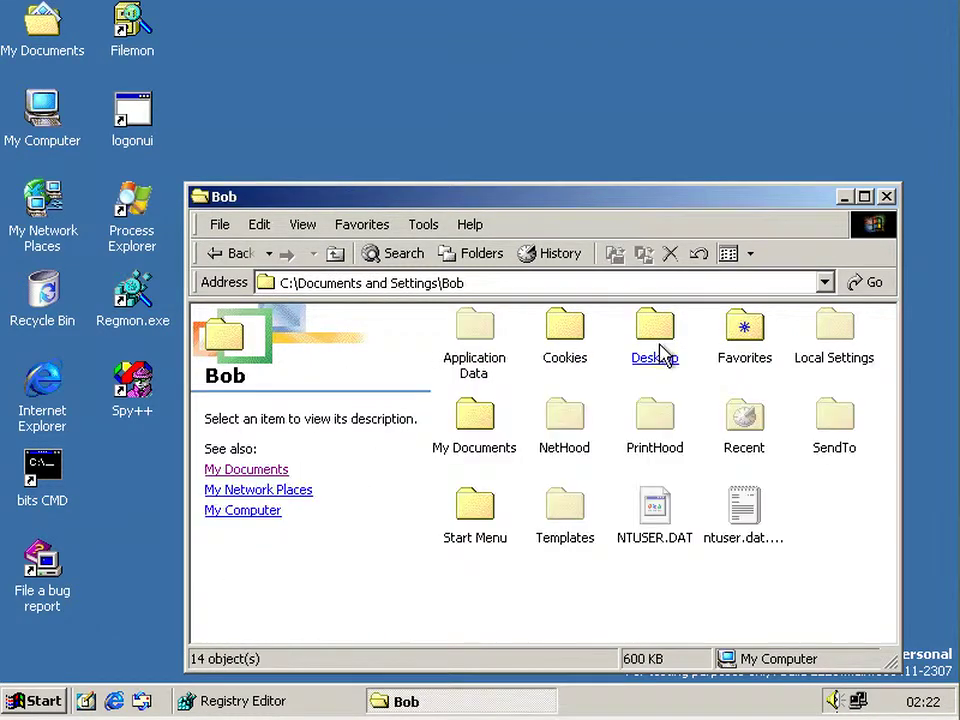
{"action": "left_click", "coordinate": [453, 343]}
{"action": "double_click", "coordinate": [453, 343]}
{"action": "left_click", "coordinate": [745, 355]}
{"action": "double_click", "coordinate": [742, 352]}
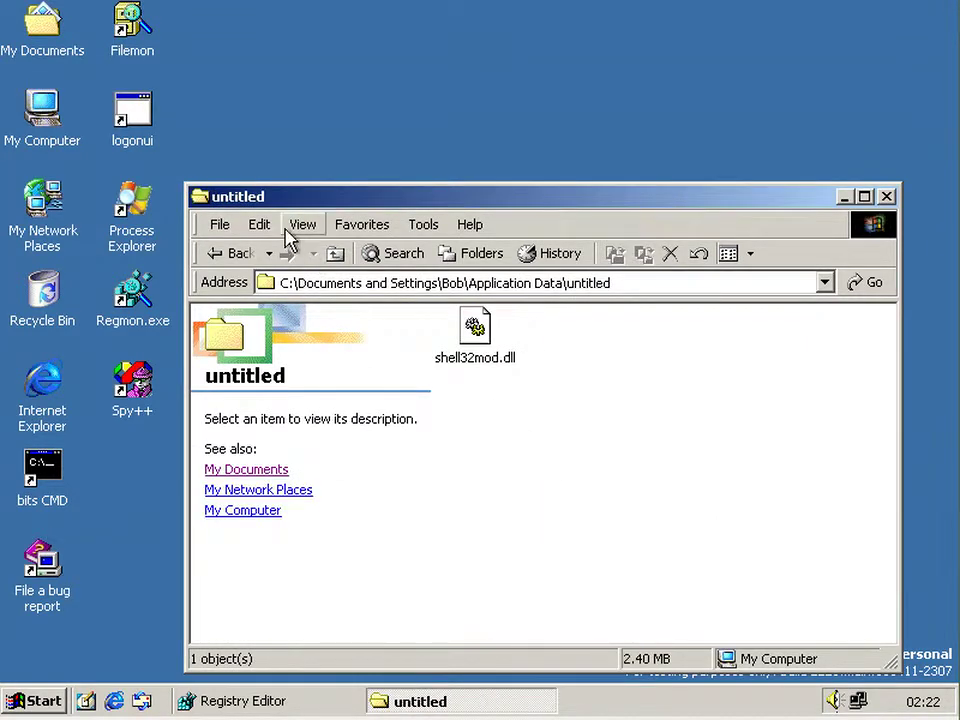
{"action": "left_click", "coordinate": [335, 253]}
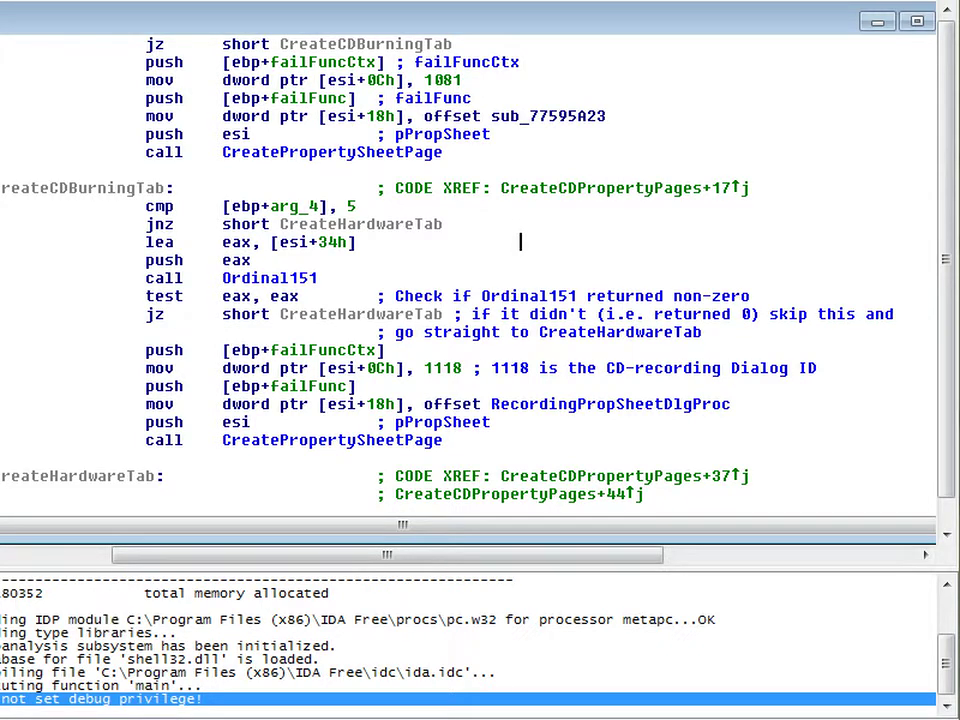
- Jump to address 775CE5E4 in IDA and inspect the 'untitled' volume-label fallback reference
{"action": "left_click", "coordinate": [482, 296]}
{"action": "left_click", "coordinate": [508, 240]}
{"action": "type", "text": "g"}
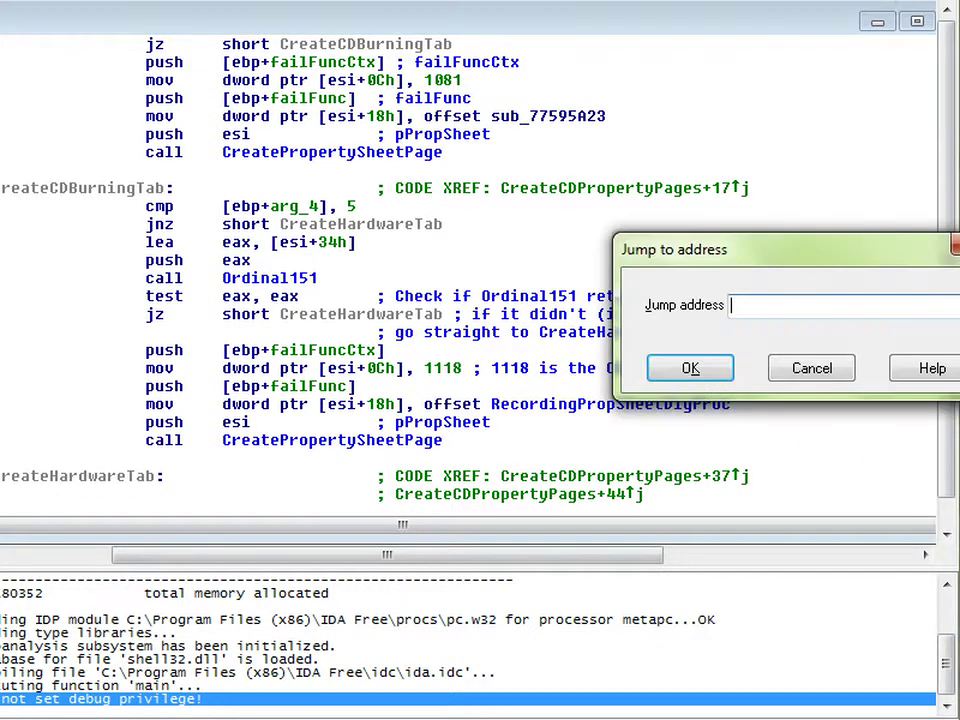
{"action": "type", "text": "775ce5e4"}
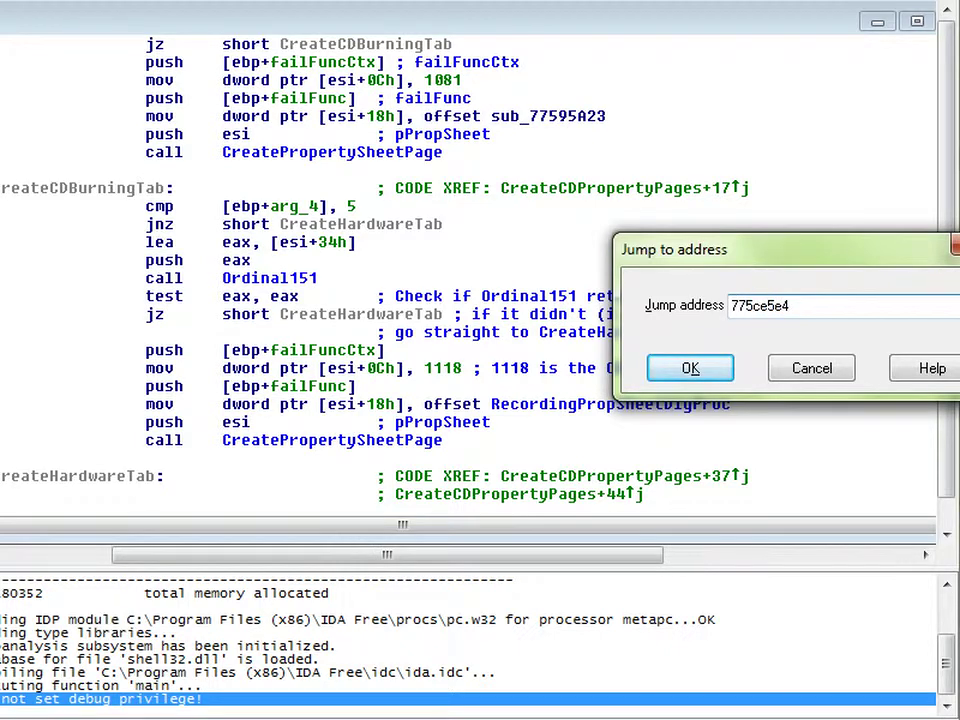
{"action": "key", "text": "Return"}
{"action": "scroll", "coordinate": [511, 134], "scroll_direction": "up", "scroll_amount": 1}
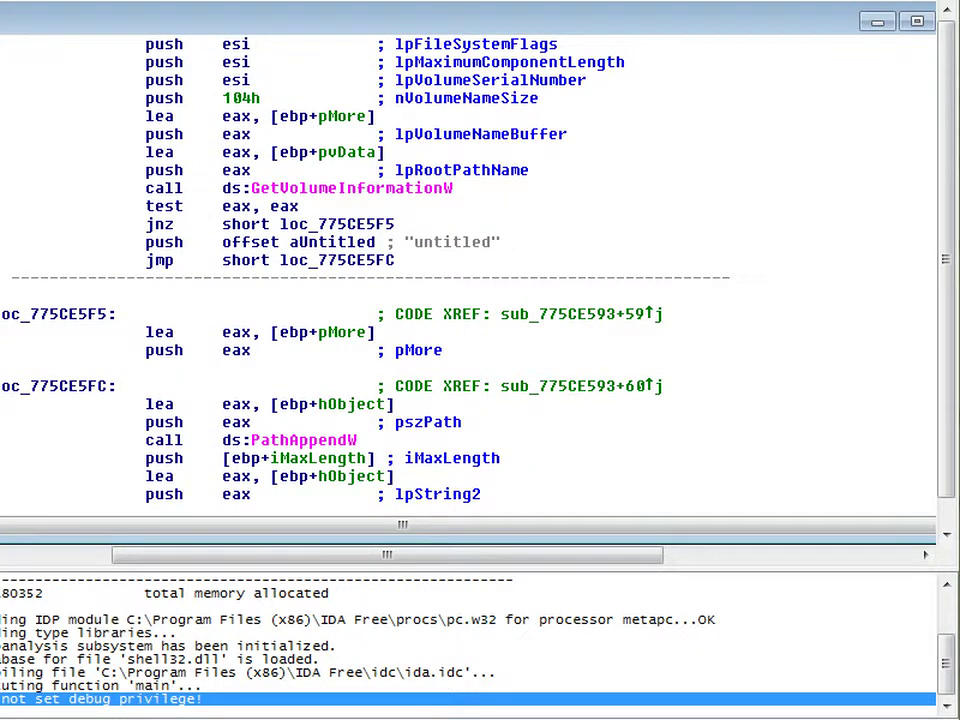
{"action": "scroll", "coordinate": [530, 242], "scroll_direction": "up", "scroll_amount": 1}
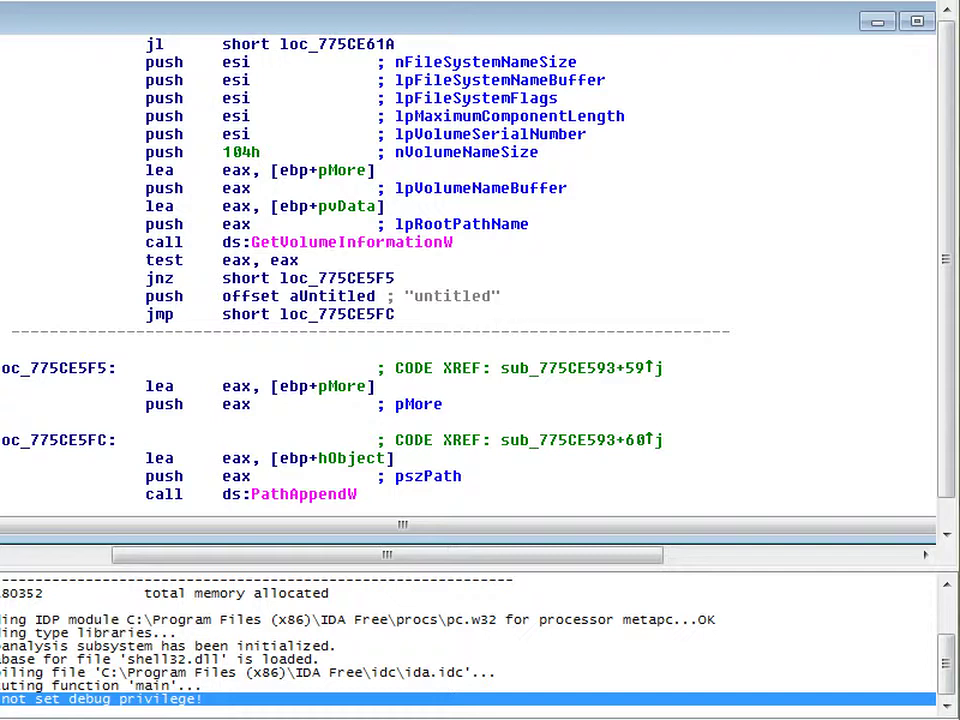
{"action": "left_click", "coordinate": [473, 296]}
{"action": "left_click", "coordinate": [493, 324]}
- Return to the Compact Disc (D:) folder via the Back history and reposition the window
{"action": "left_click", "coordinate": [846, 620]}
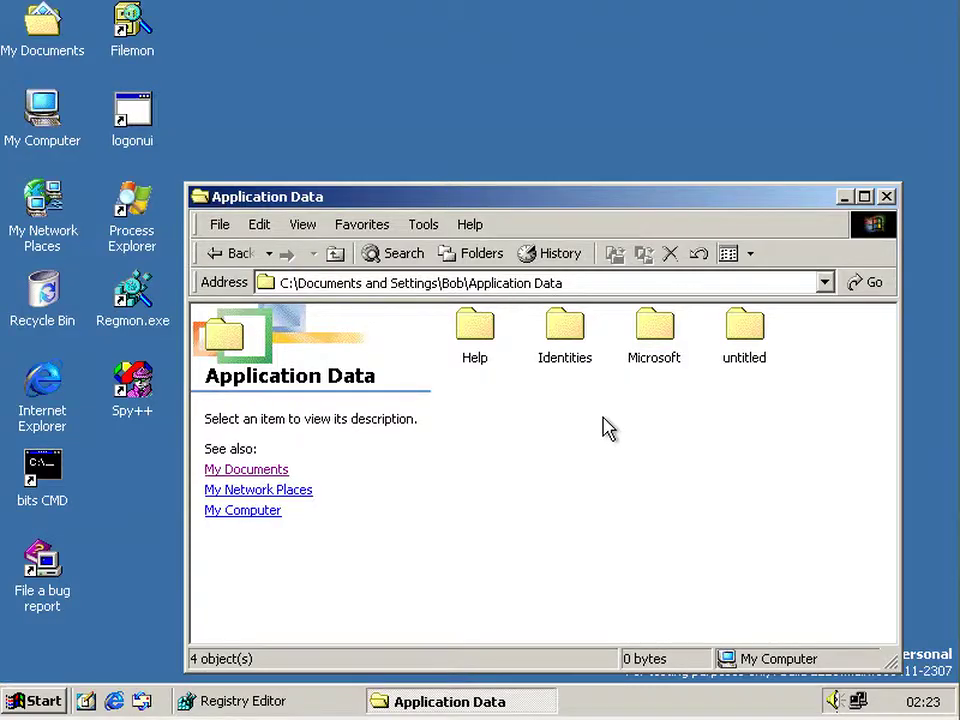
{"action": "left_click", "coordinate": [269, 253]}
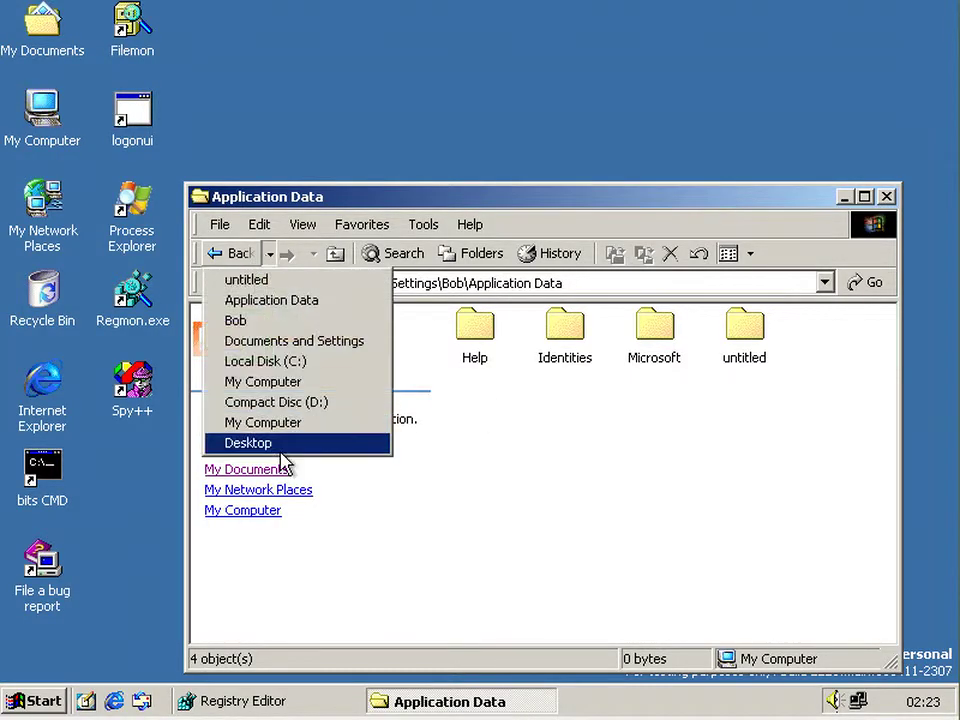
{"action": "left_click", "coordinate": [283, 401]}
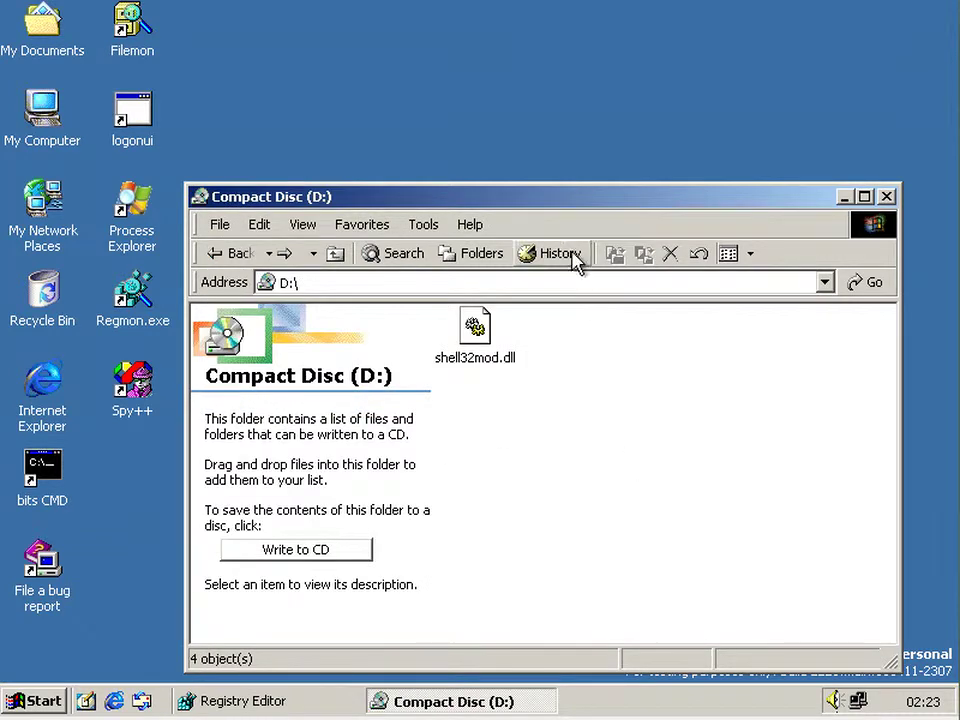
{"action": "left_click_drag", "start_coordinate": [553, 197], "coordinate": [513, 165]}
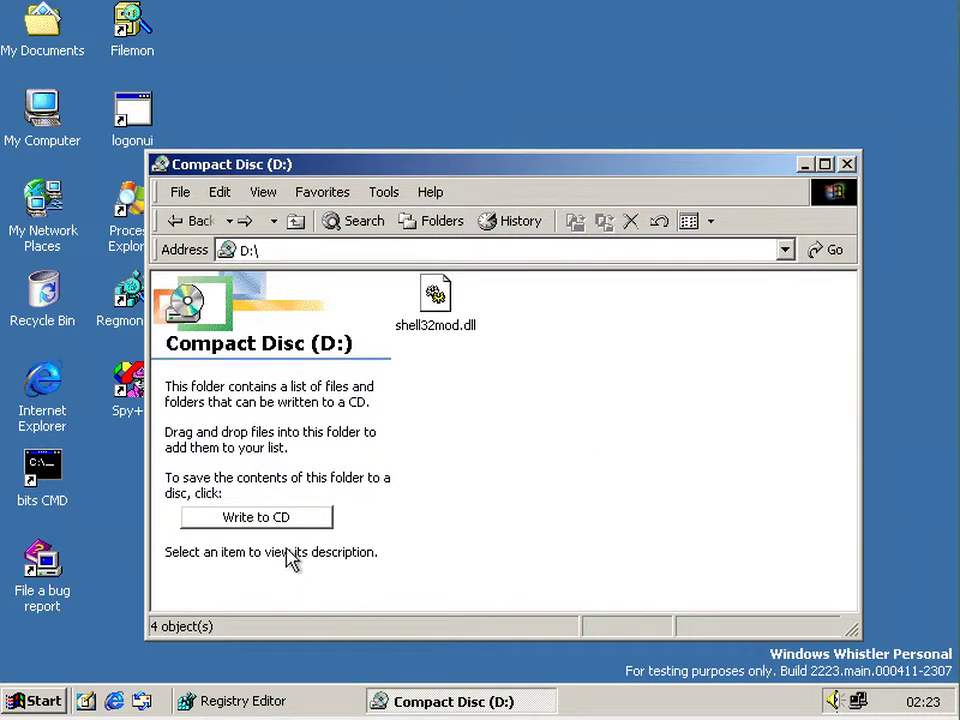
- Try writing shell32mod.dll in the Compact Disc (D:) folder to CD
{"action": "right_click", "coordinate": [436, 328]}
{"action": "left_click", "coordinate": [714, 422]}
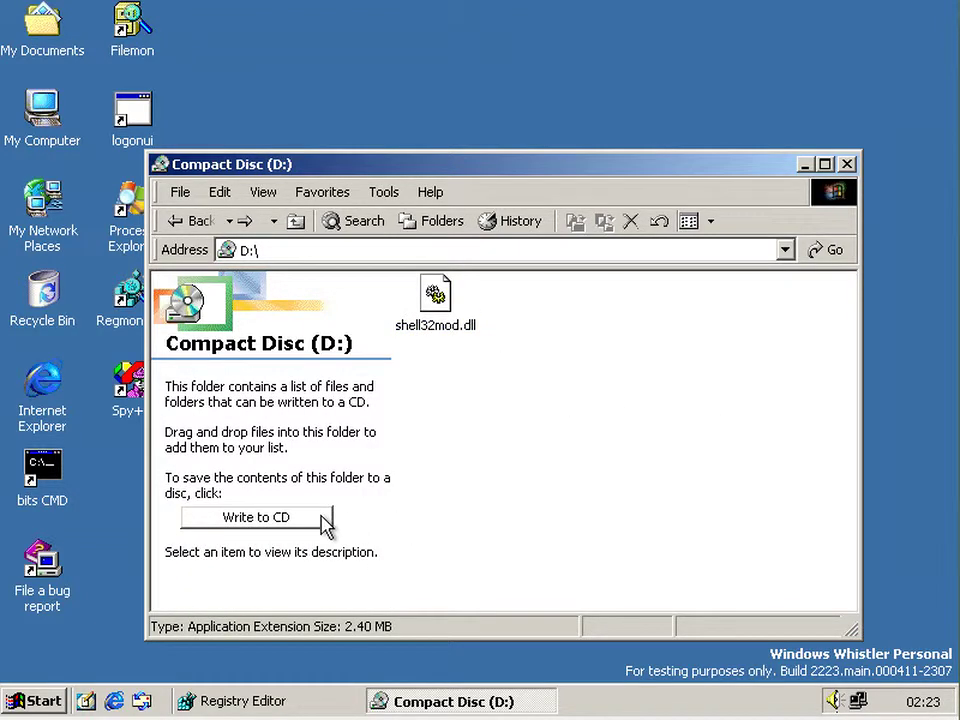
{"action": "left_click", "coordinate": [266, 528]}
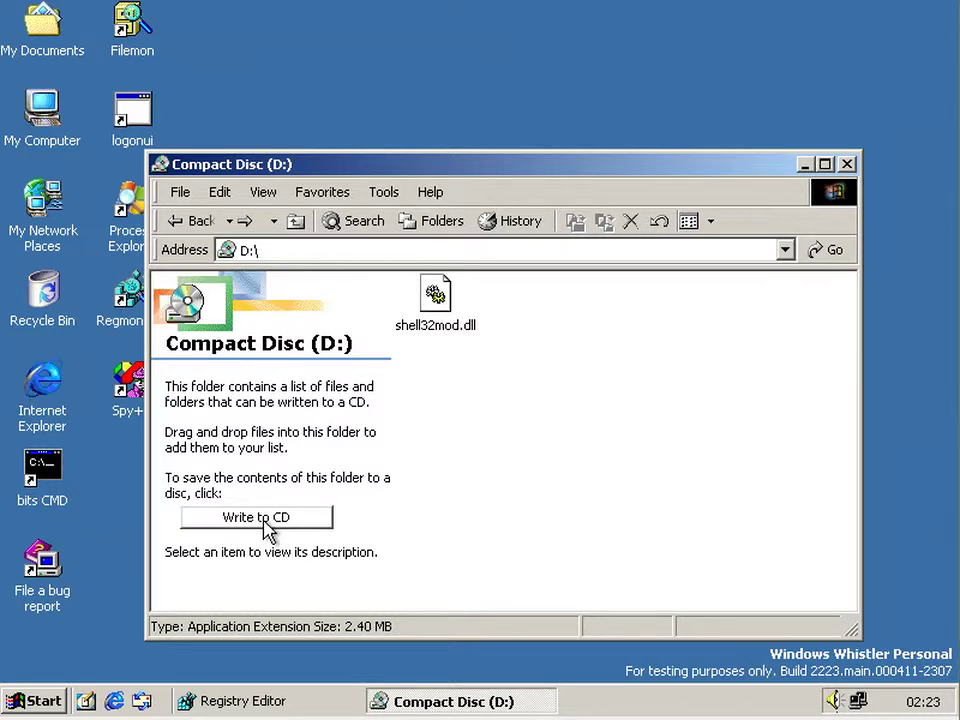
- Browse to C:\WINNT\Web and open cdburn.htt in WordPad
{"action": "left_click", "coordinate": [298, 222]}
{"action": "left_click", "coordinate": [521, 330]}
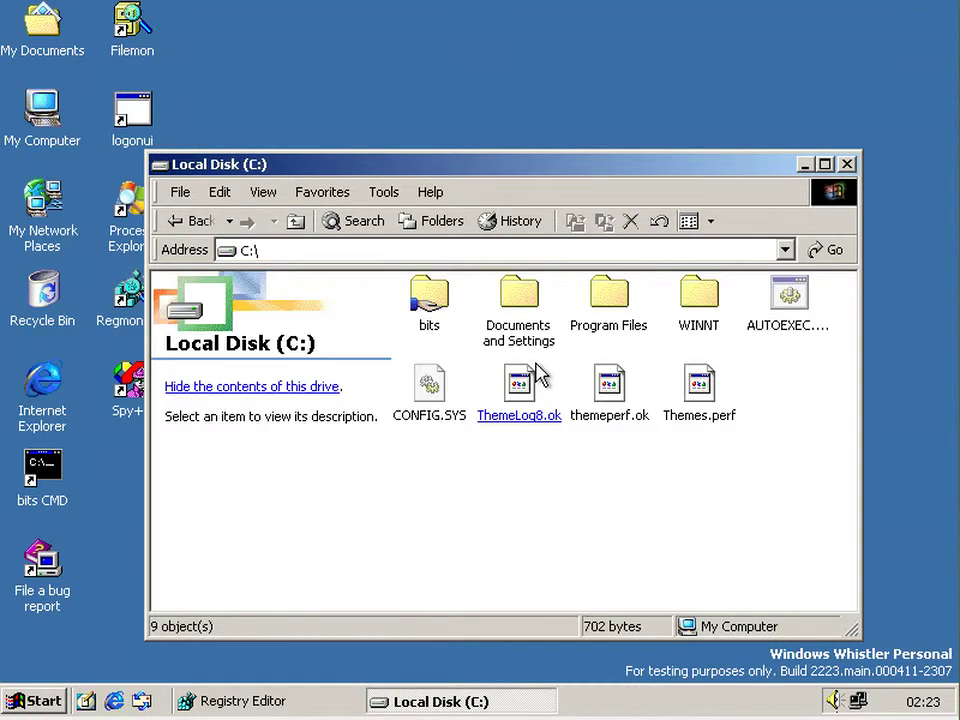
{"action": "left_click", "coordinate": [714, 338]}
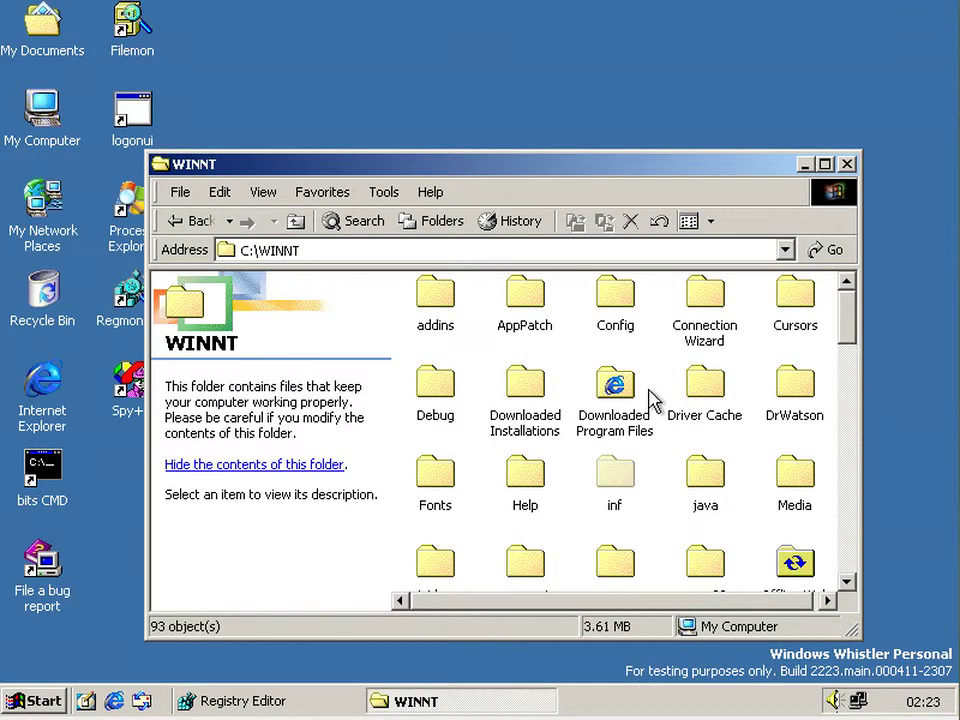
{"action": "scroll", "coordinate": [654, 396], "scroll_direction": "down", "scroll_amount": 5}
{"action": "left_click", "coordinate": [435, 562]}
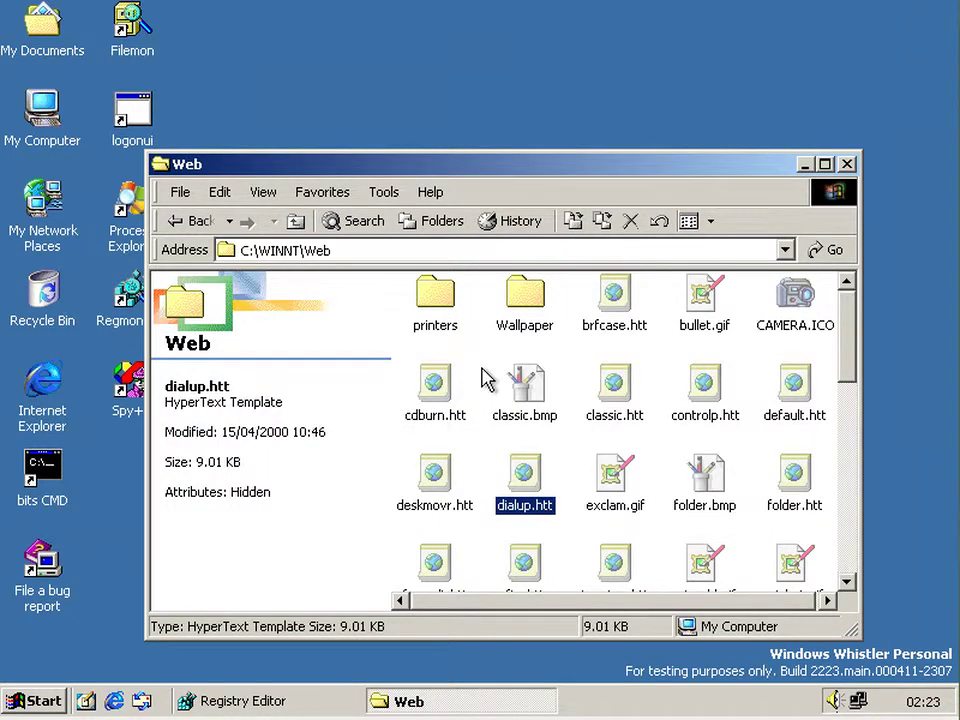
{"action": "left_click", "coordinate": [441, 393]}
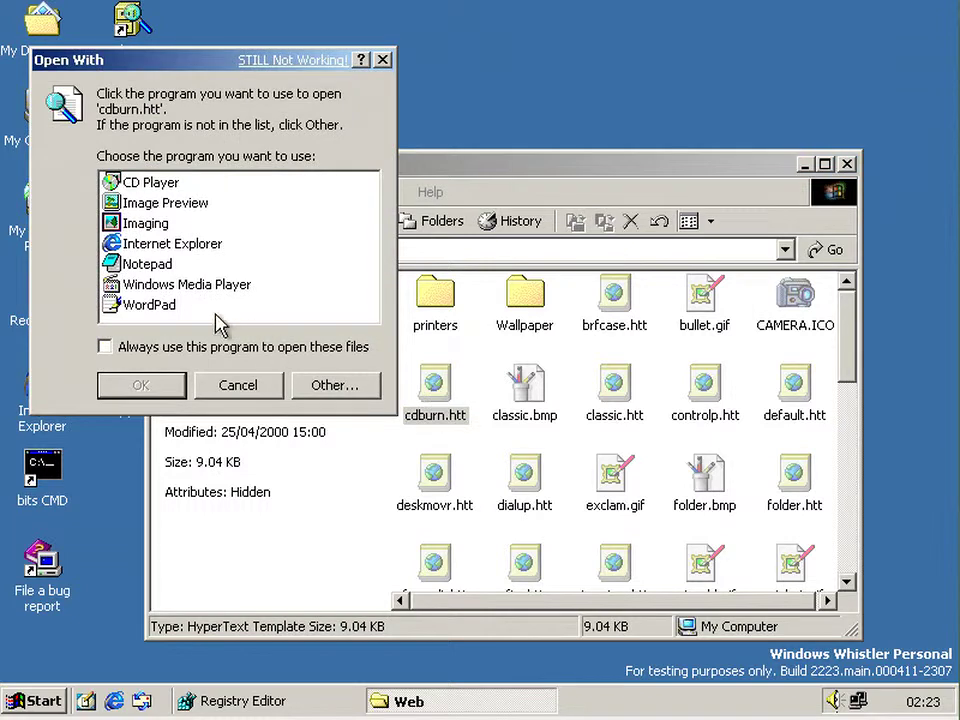
{"action": "left_click", "coordinate": [160, 304]}
{"action": "left_click", "coordinate": [162, 386]}
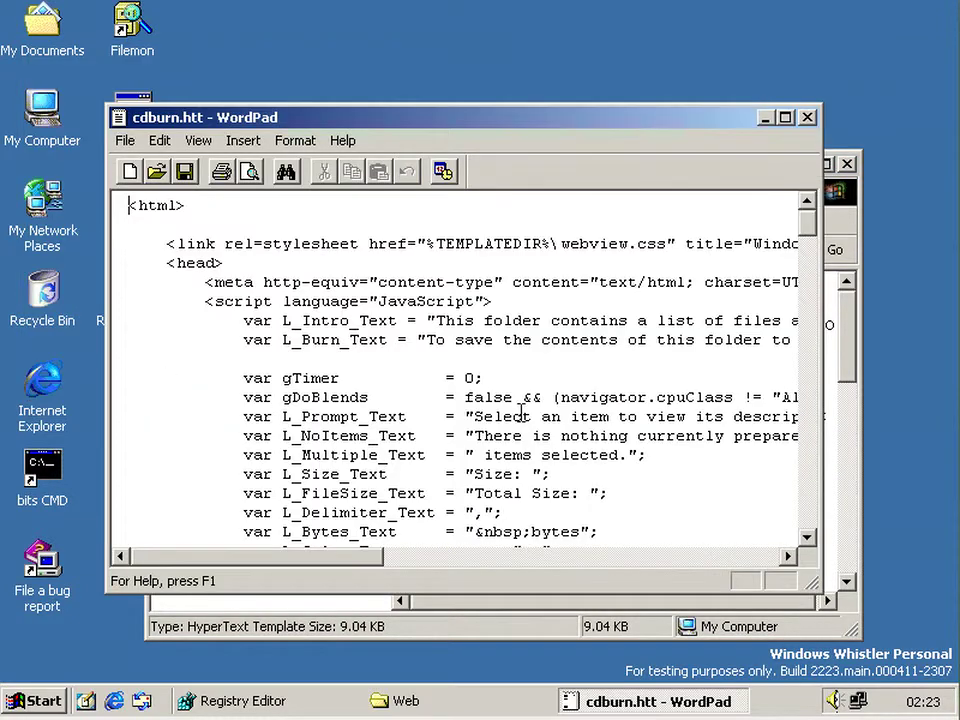
- Scroll cdburn.htt down and highlight the Burn() function
{"action": "scroll", "coordinate": [521, 413], "scroll_direction": "down", "scroll_amount": 4}
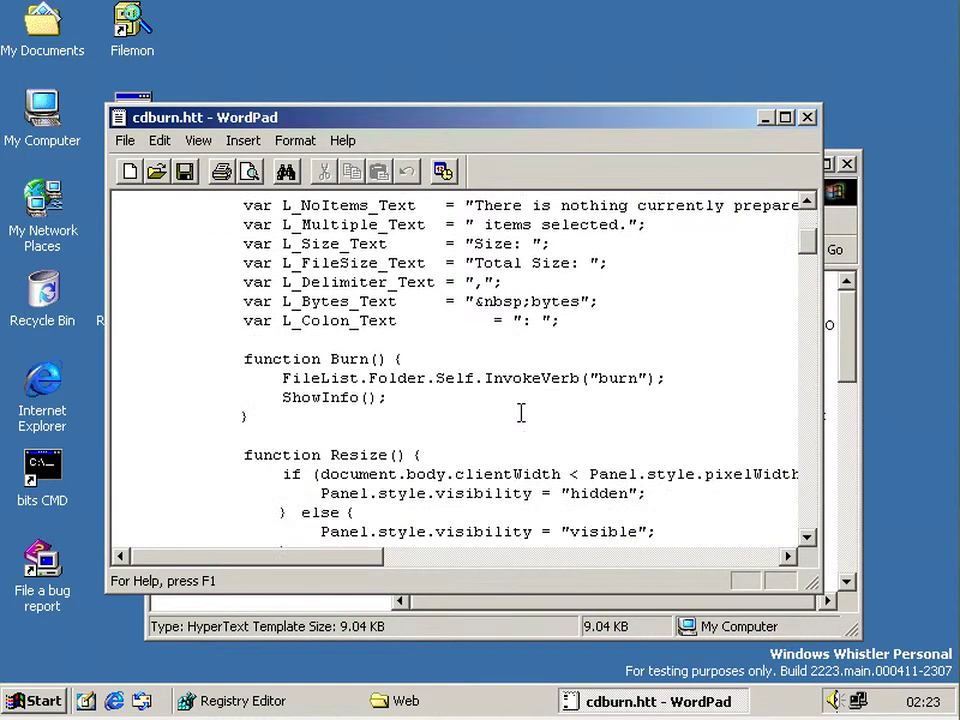
{"action": "double_click", "coordinate": [346, 358]}
{"action": "left_click", "coordinate": [330, 362]}
{"action": "left_click_drag", "start_coordinate": [331, 358], "coordinate": [377, 408]}
{"action": "left_click", "coordinate": [377, 410]}
{"action": "left_click", "coordinate": [40, 468]}
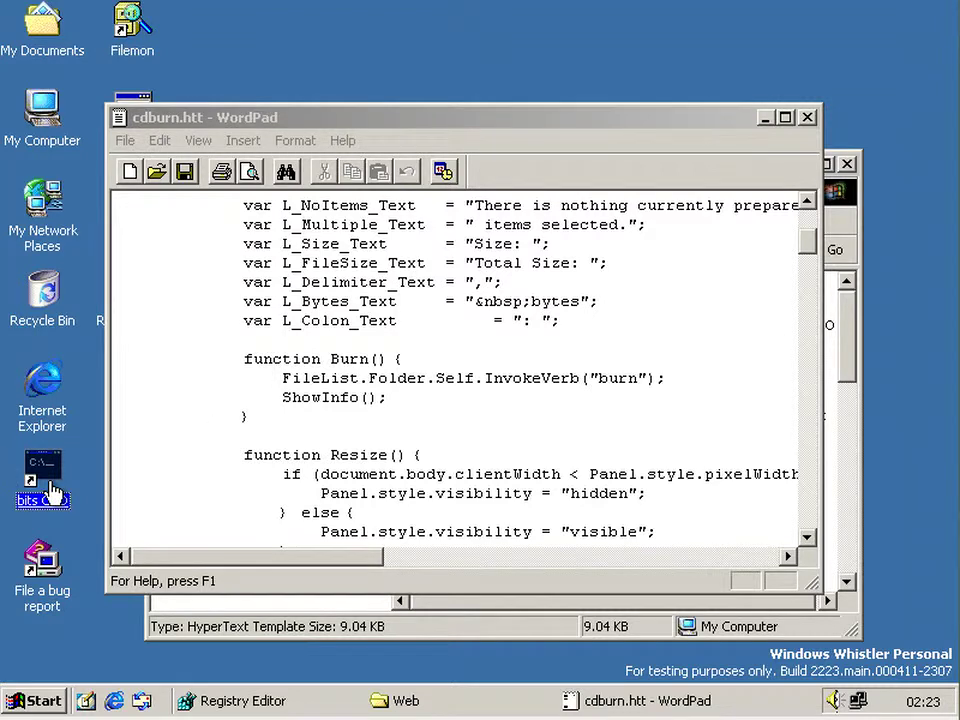
{"action": "left_click", "coordinate": [82, 521]}
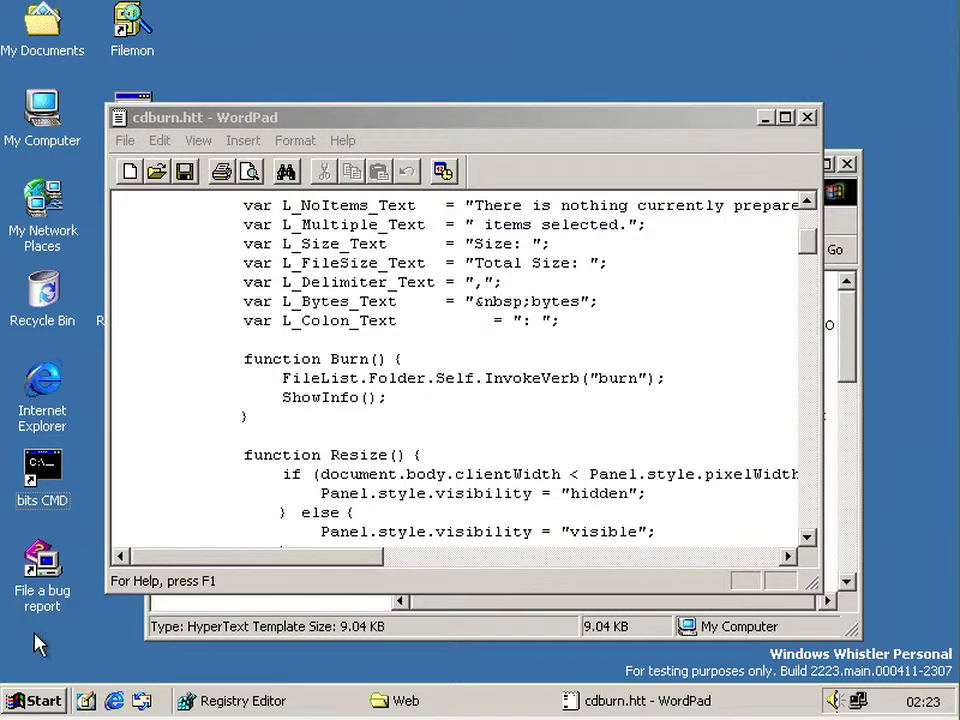
- Start a cmd console from Run and change into the bits folder
{"action": "left_click", "coordinate": [40, 690]}
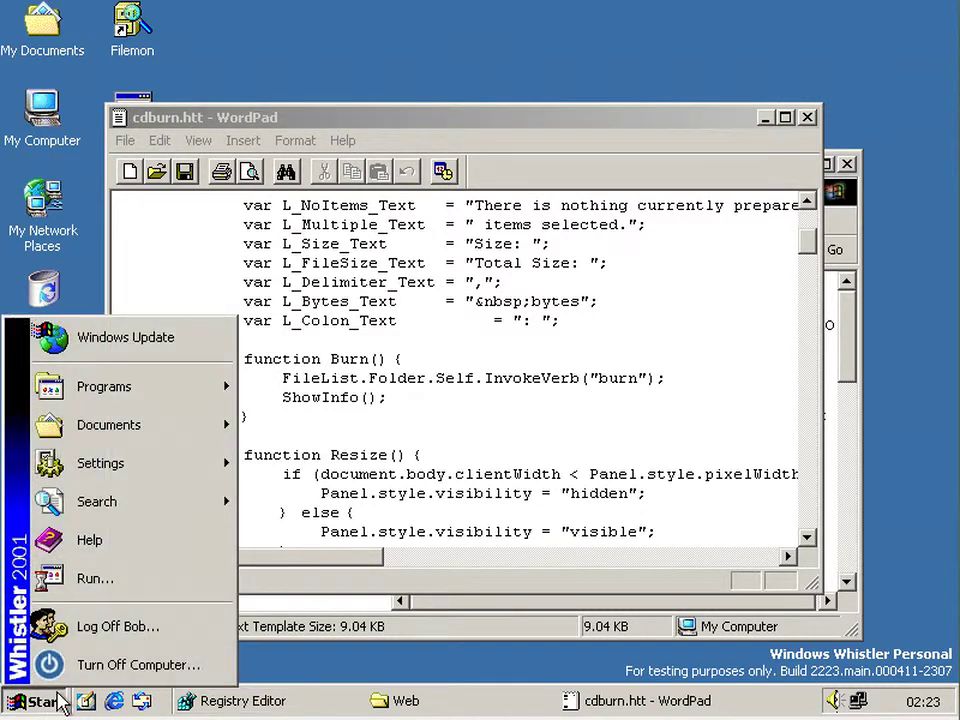
{"action": "left_click", "coordinate": [112, 582]}
{"action": "type", "text": "cmd"}
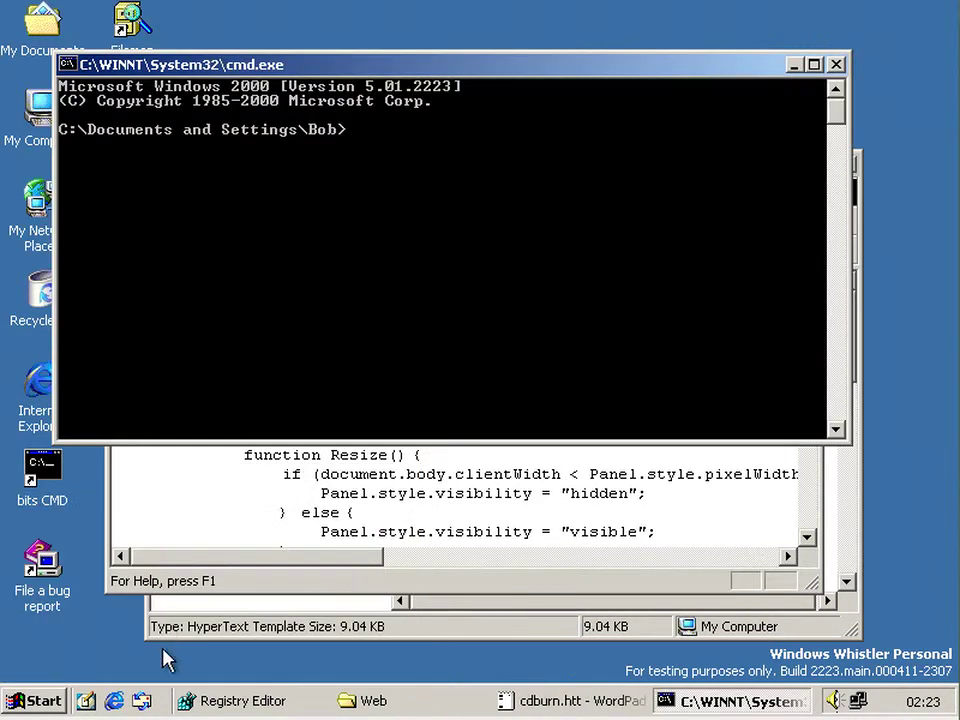
{"action": "left_click_drag", "start_coordinate": [386, 68], "coordinate": [516, 38]}
{"action": "type", "text": "cd"}
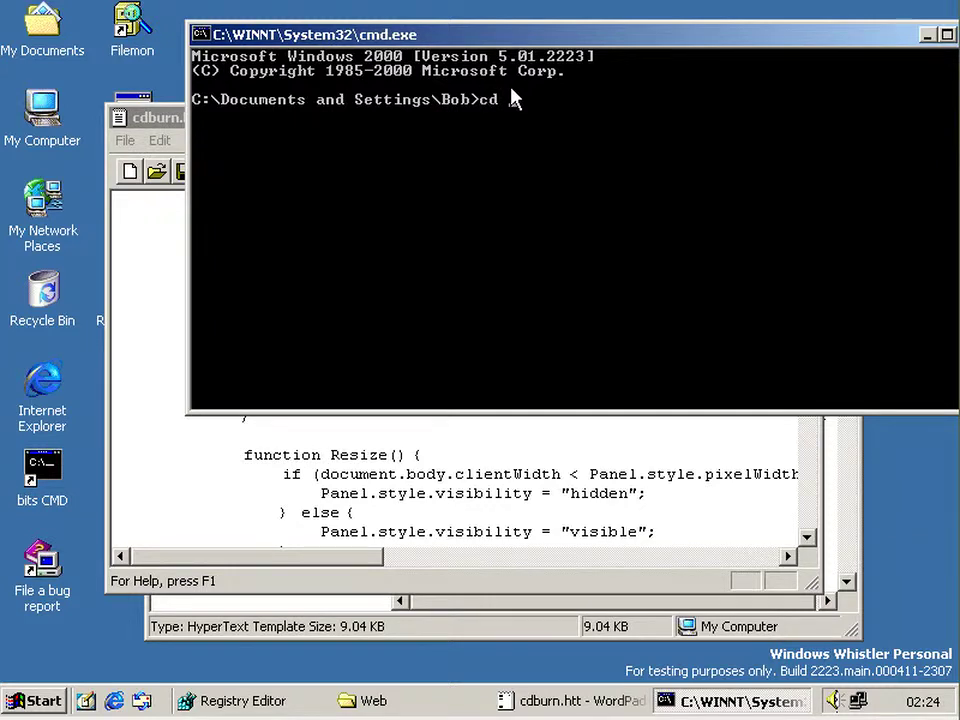
{"action": "type", "text": "bits"}
{"action": "key", "text": "Return"}
- Point out the burn verb in cdburn.htt and open C:\bits in Explorer
{"action": "left_click", "coordinate": [439, 420]}
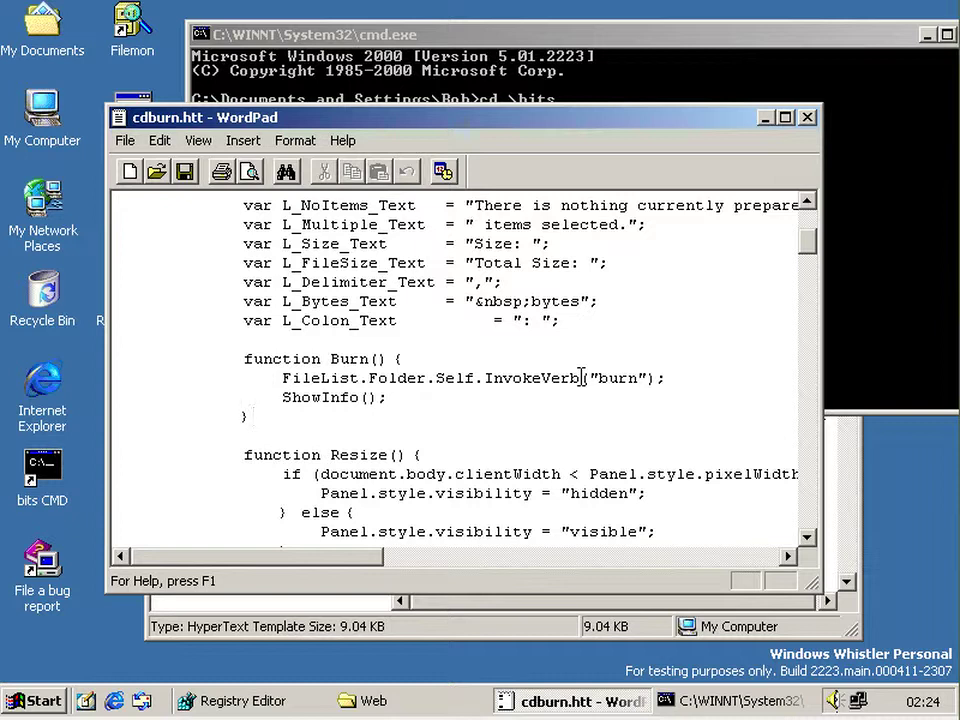
{"action": "left_click", "coordinate": [590, 378]}
{"action": "left_click", "coordinate": [566, 57]}
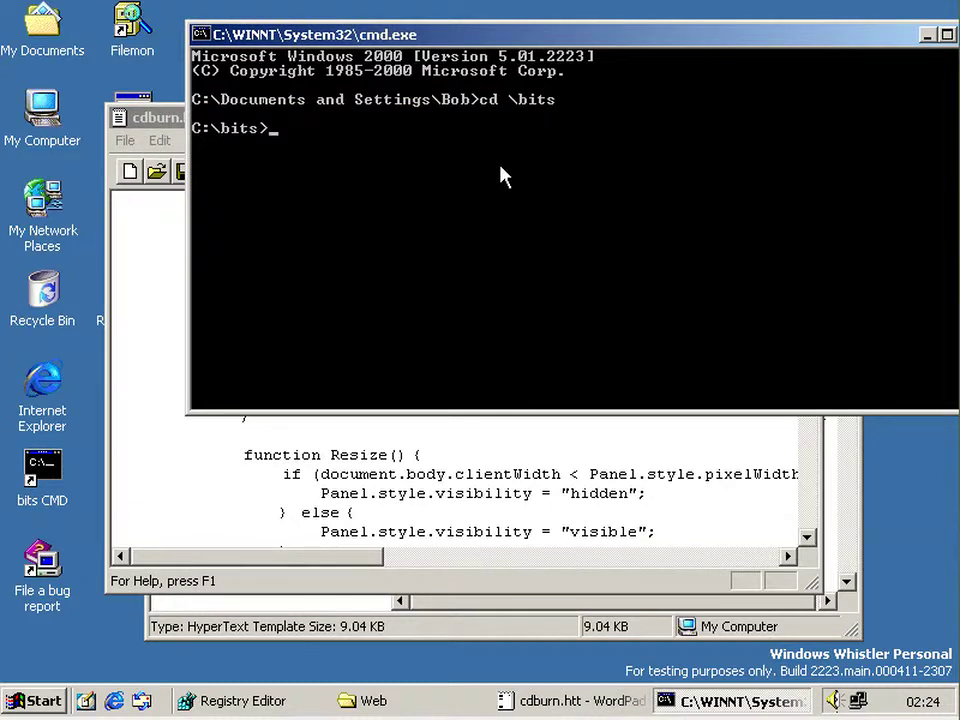
{"action": "left_click", "coordinate": [345, 626]}
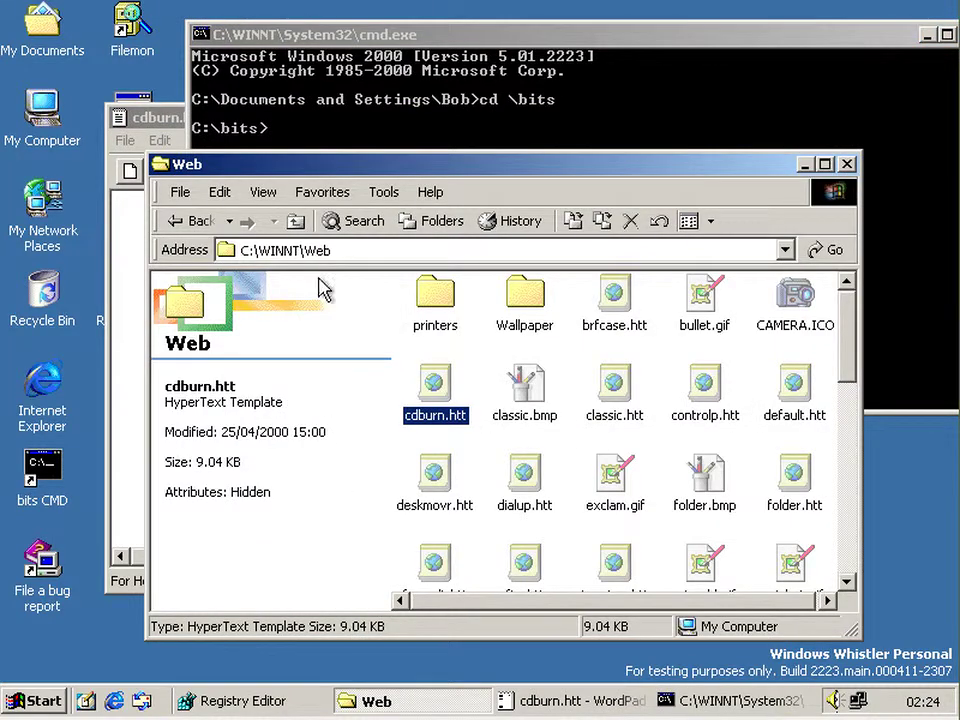
{"action": "left_click", "coordinate": [296, 221]}
{"action": "left_click", "coordinate": [296, 221]}
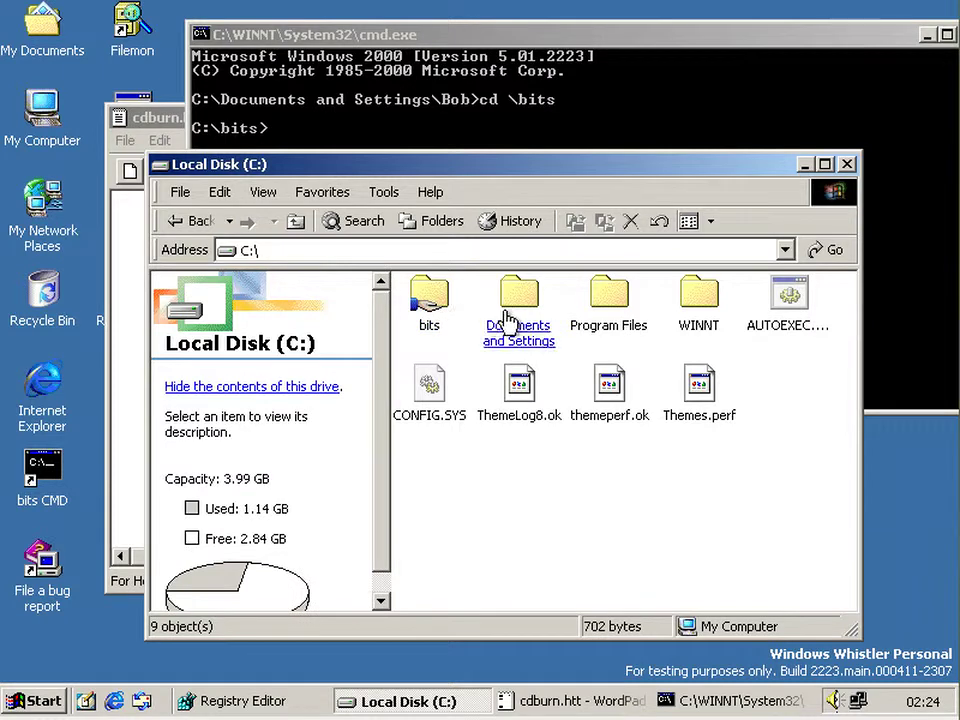
{"action": "double_click", "coordinate": [429, 296]}
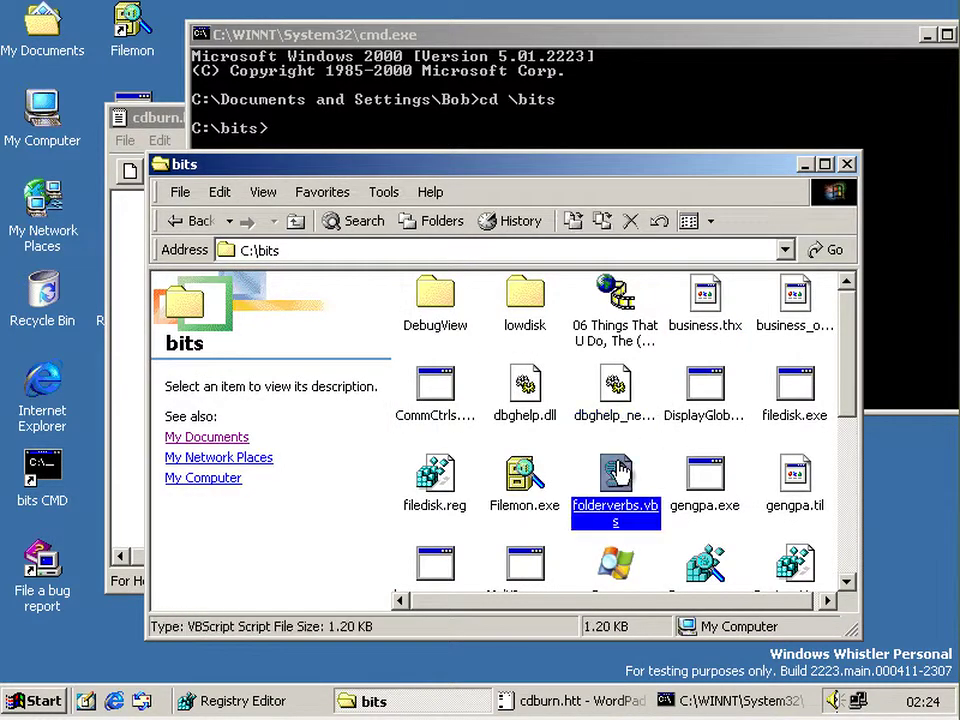
- Run 'cscript.exe //nologo folderverbs.vbs d:\' to list drive D:'s verbs
{"action": "left_click", "coordinate": [617, 125]}
{"action": "type", "text": "cscript.exe //nologo folderverbs.vbs d:\\"}
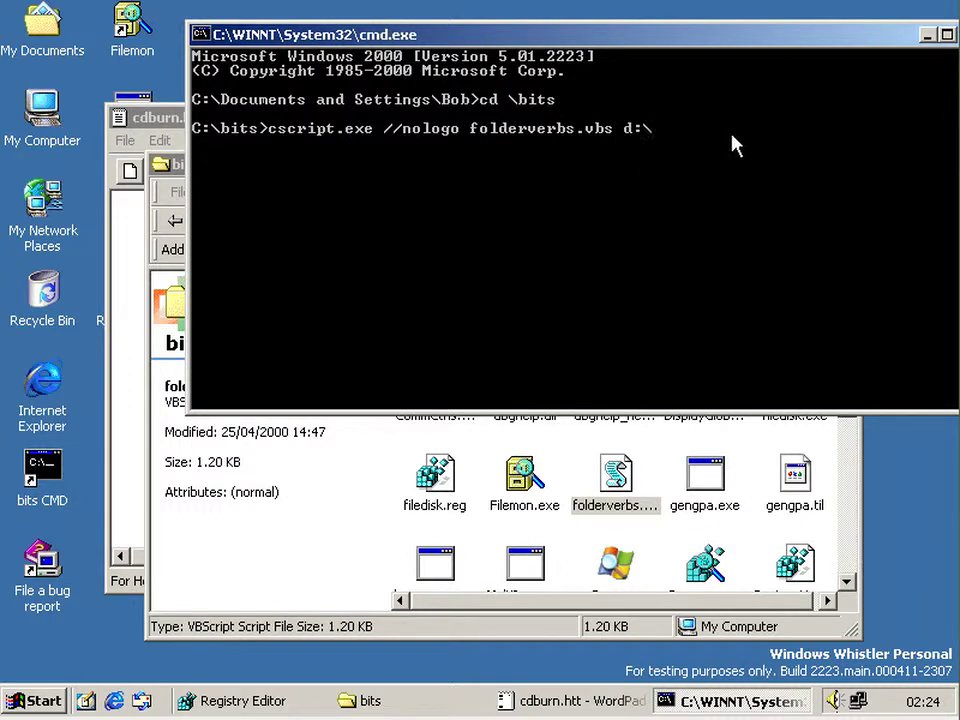
{"action": "key", "text": "Return"}
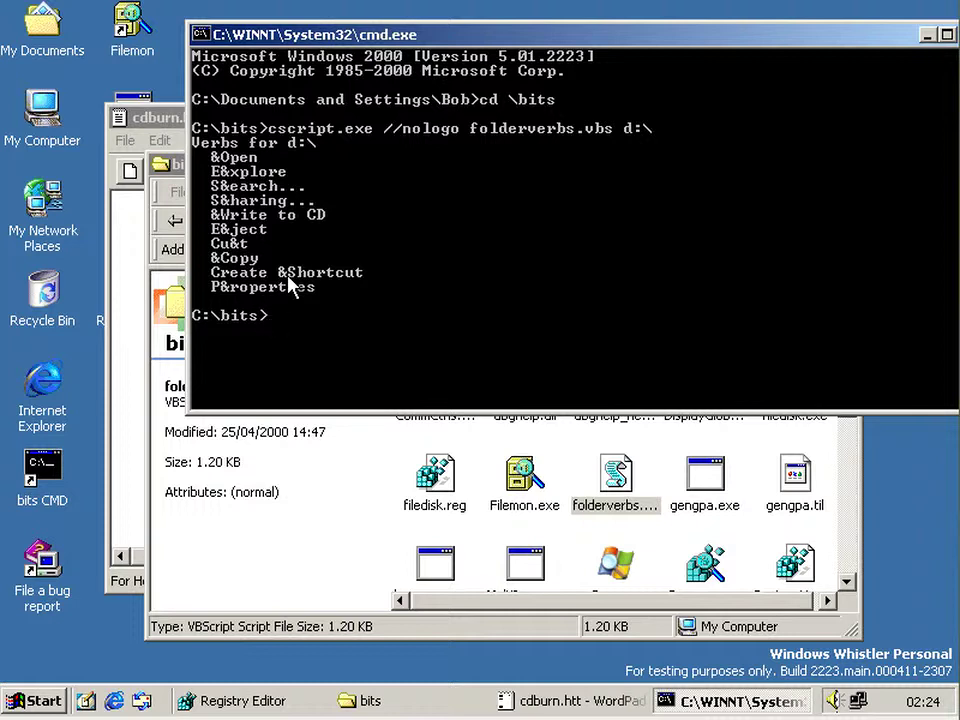
- Go up from bits to My Computer and choose Write to CD on Compact Disc (D:)
{"action": "left_click", "coordinate": [332, 553]}
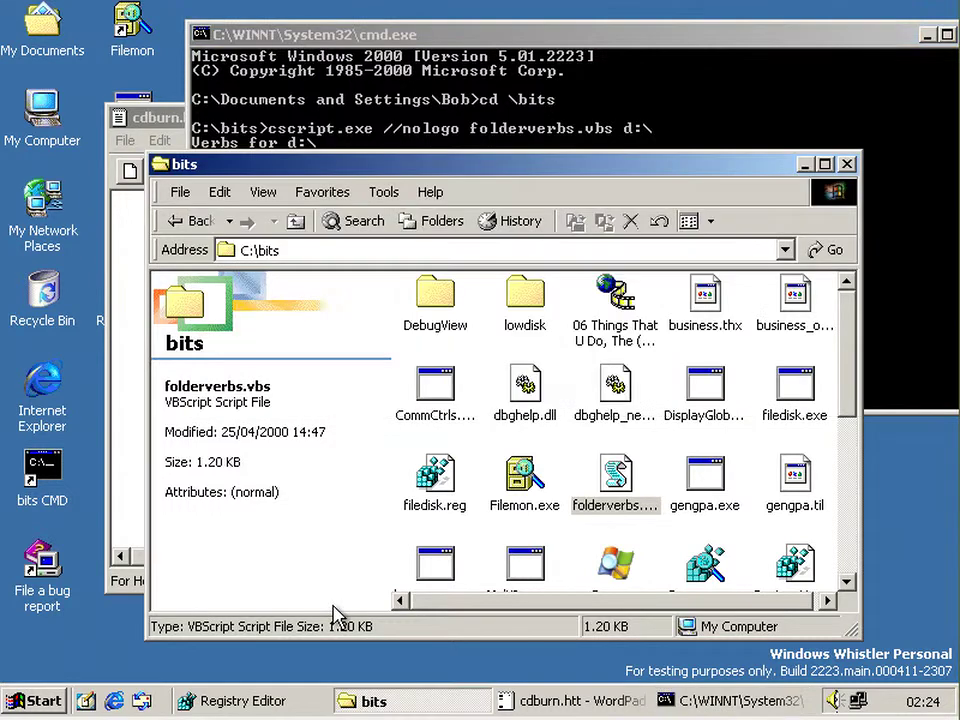
{"action": "left_click", "coordinate": [297, 223]}
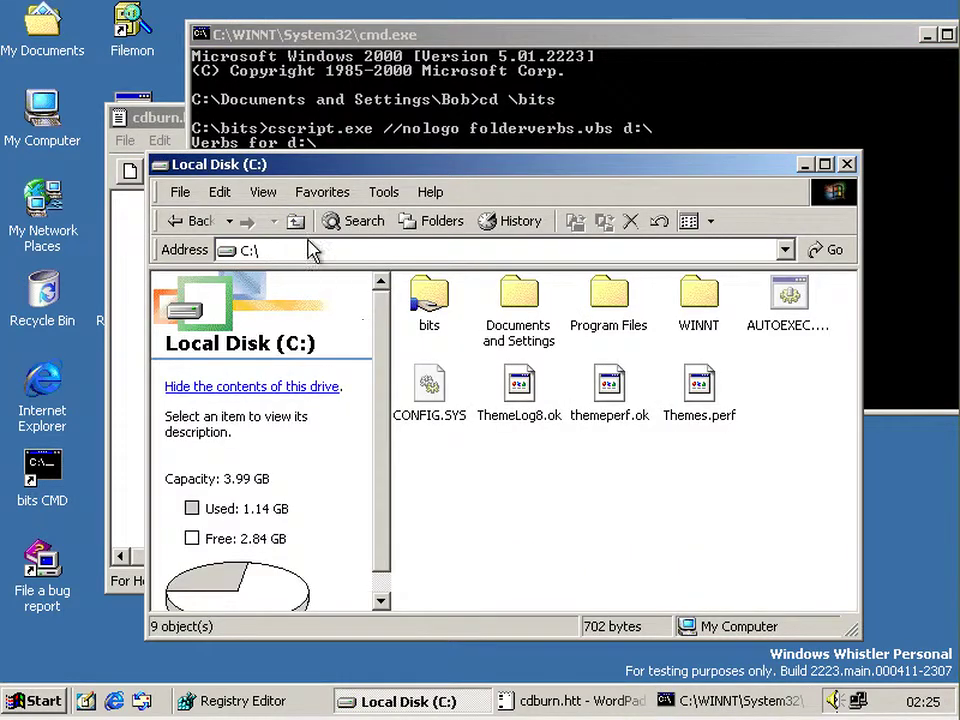
{"action": "left_click", "coordinate": [293, 200]}
{"action": "left_click", "coordinate": [296, 222]}
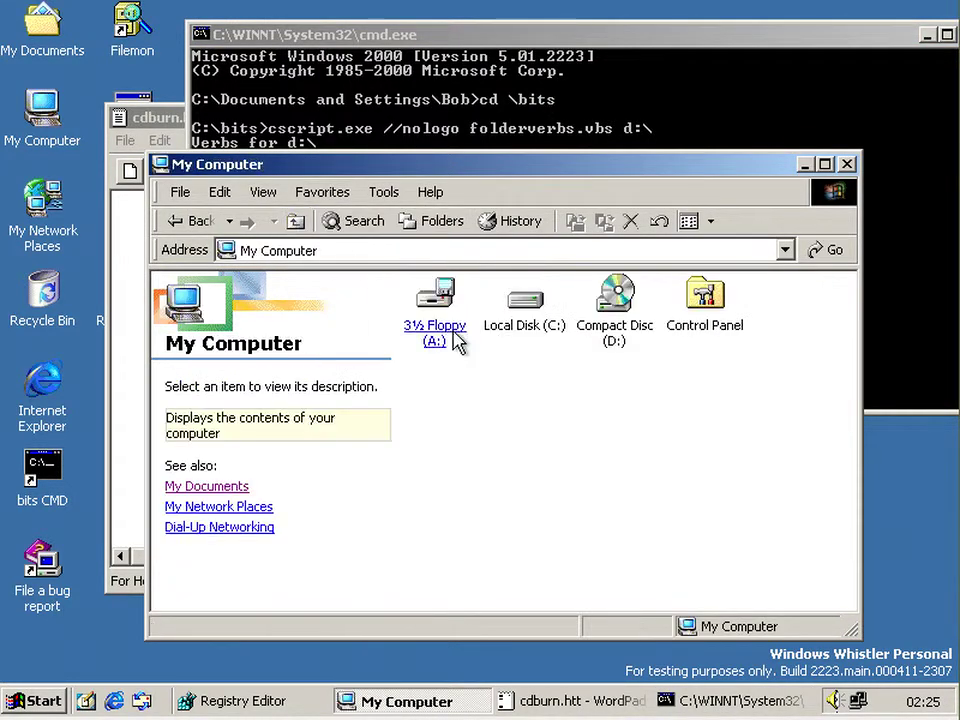
{"action": "left_click_drag", "start_coordinate": [532, 401], "coordinate": [605, 333]}
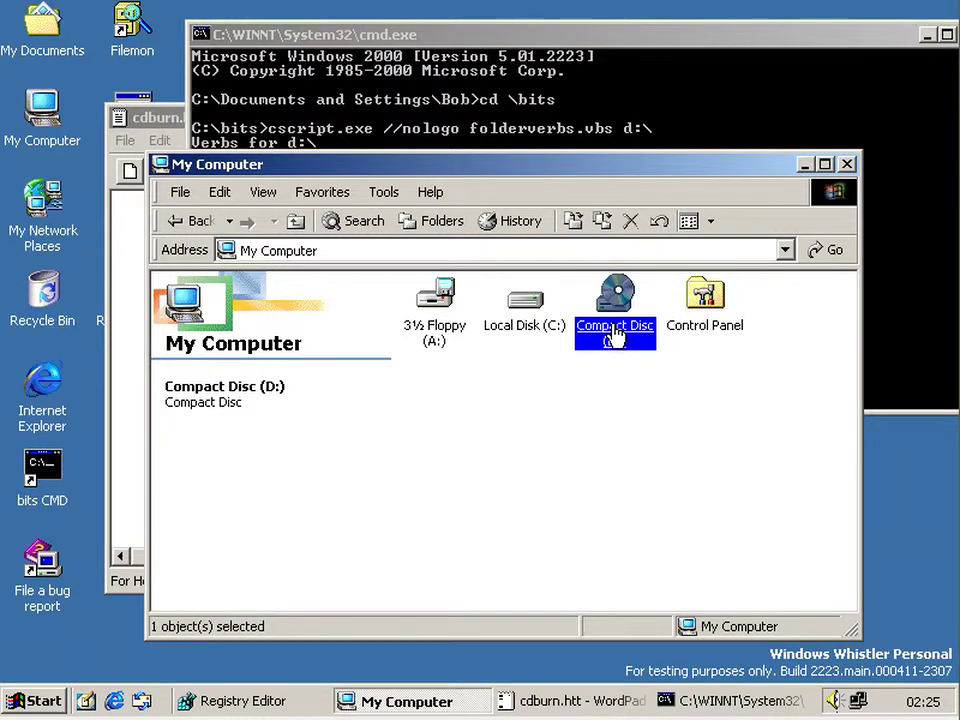
{"action": "right_click", "coordinate": [612, 336]}
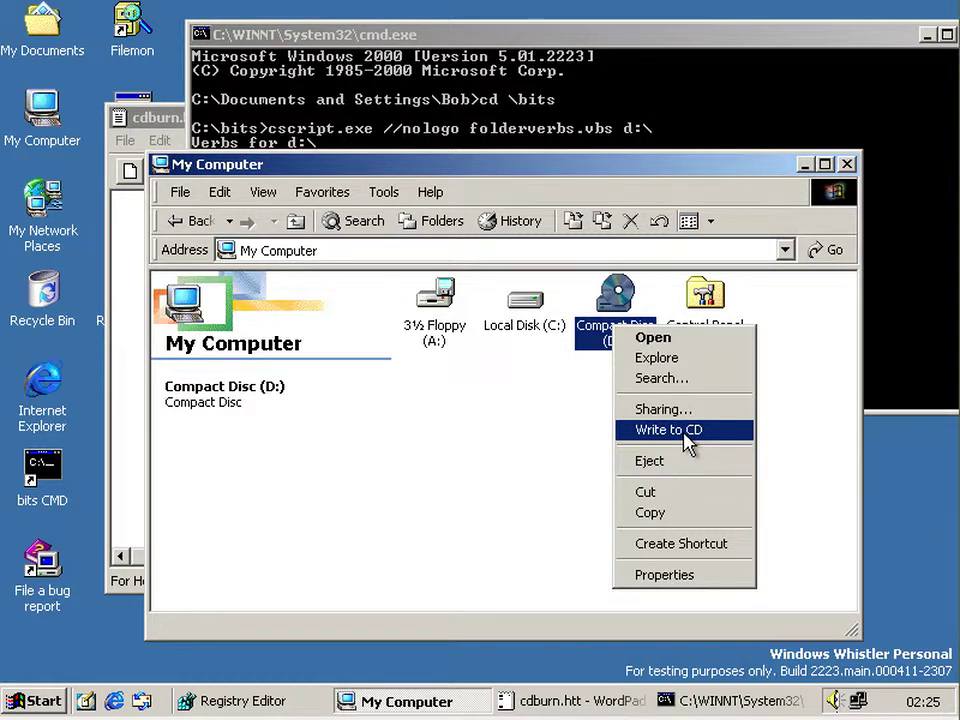
{"action": "left_click", "coordinate": [688, 432]}
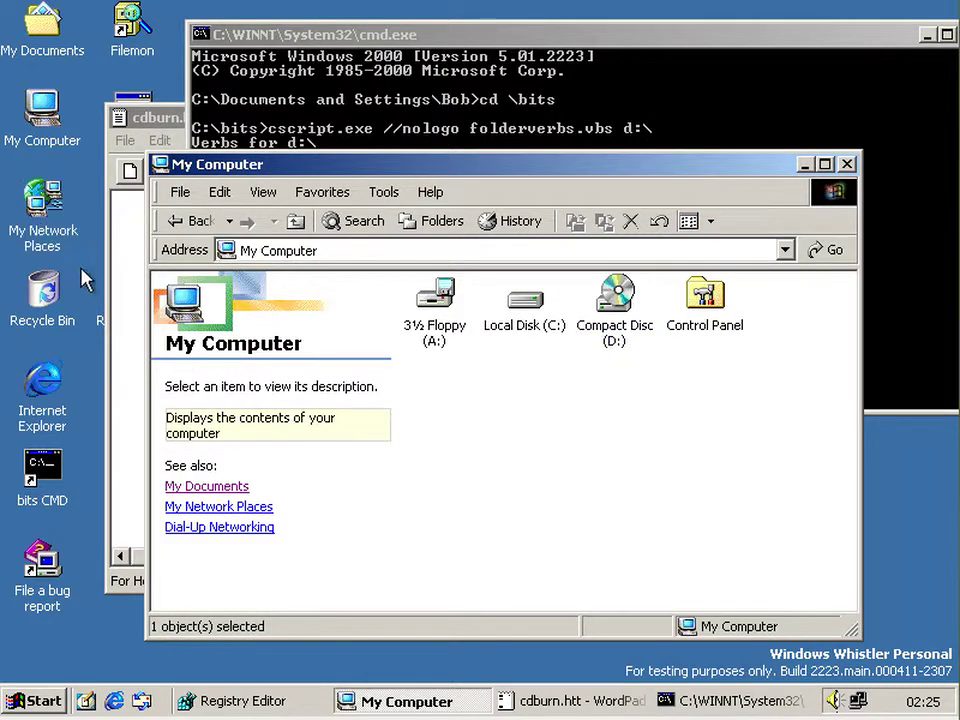
- Launch Registry Monitor from the Desktop folder with an explorer.exe include filter
{"action": "key", "text": "super+d"}
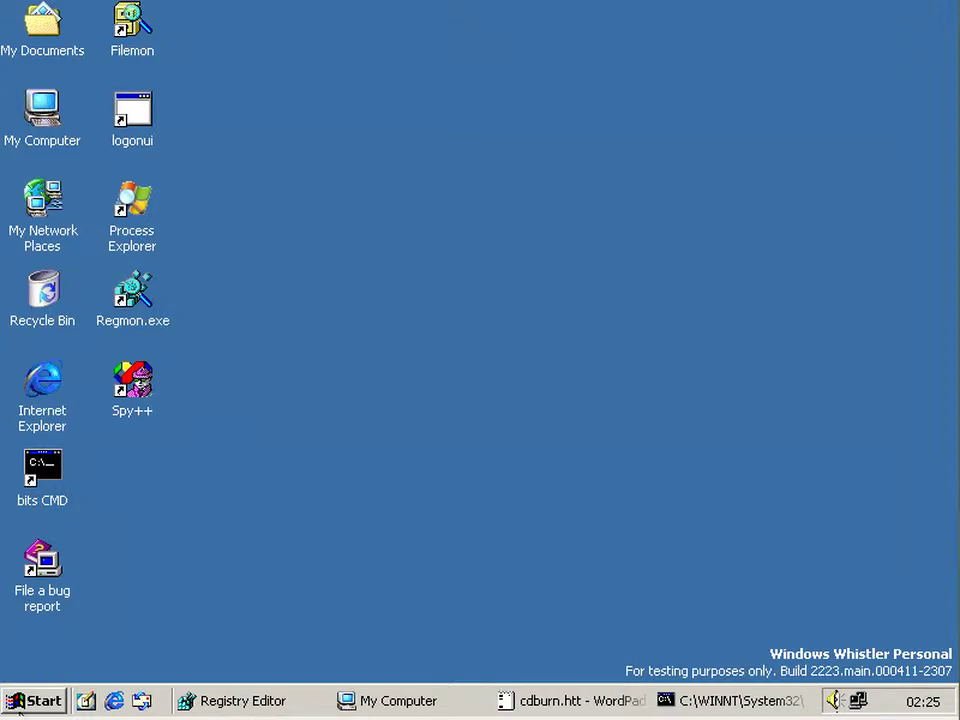
{"action": "left_click", "coordinate": [22, 705]}
{"action": "mouse_move", "coordinate": [100, 463]}
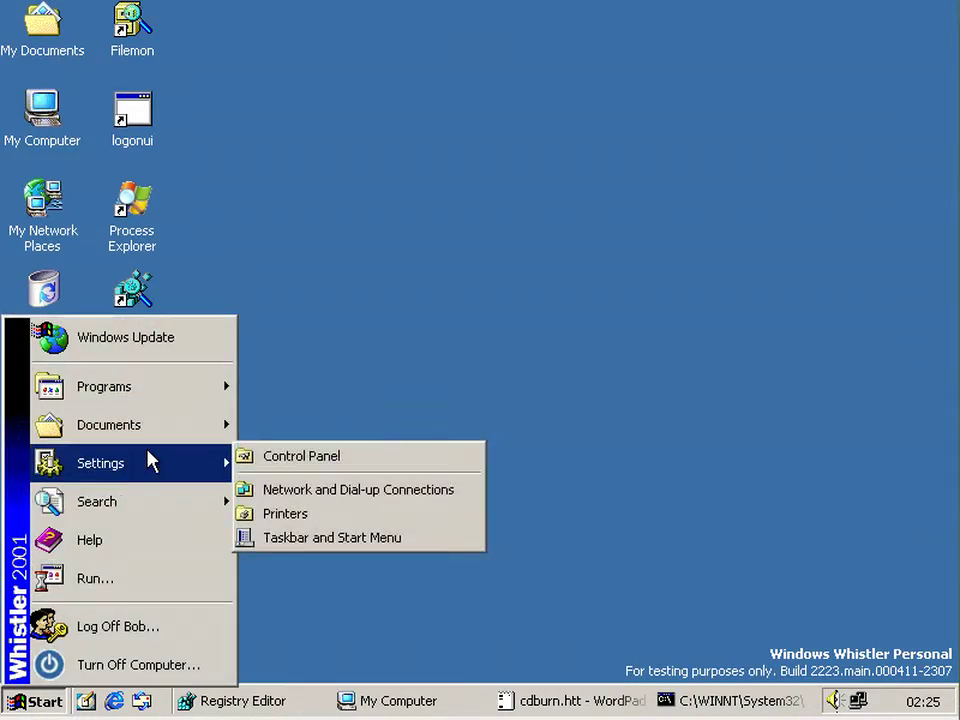
{"action": "left_click", "coordinate": [276, 38]}
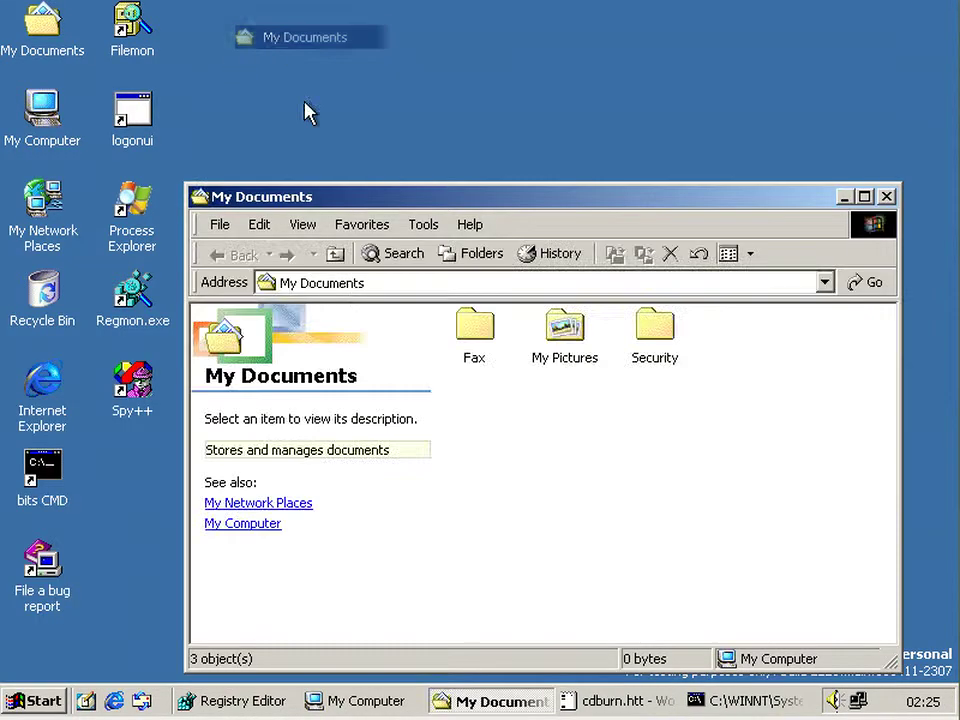
{"action": "left_click", "coordinate": [335, 256]}
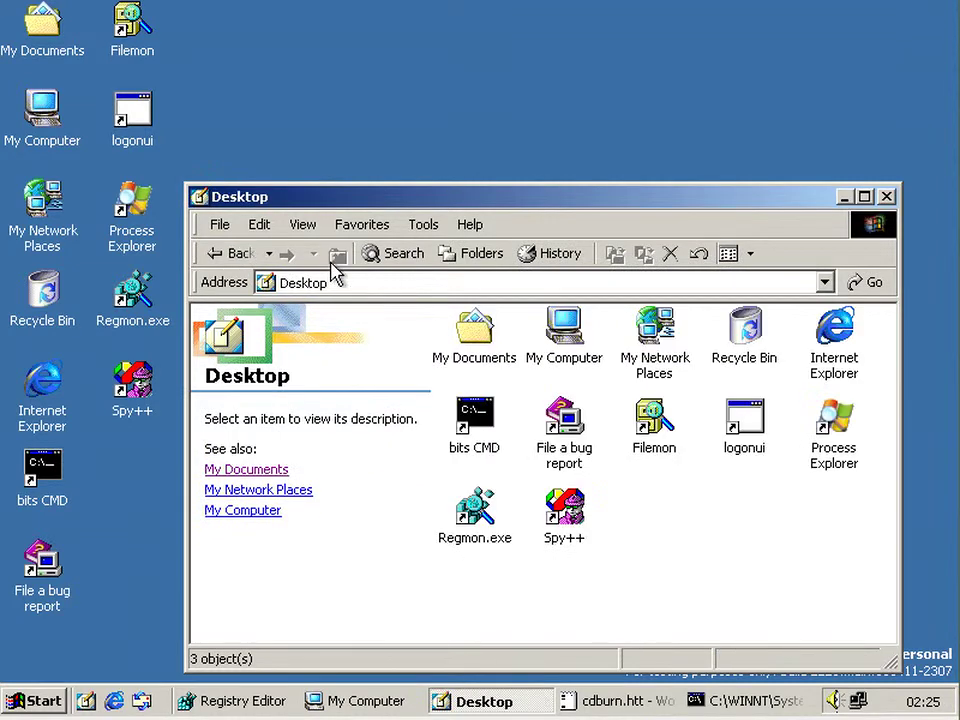
{"action": "left_click", "coordinate": [455, 523]}
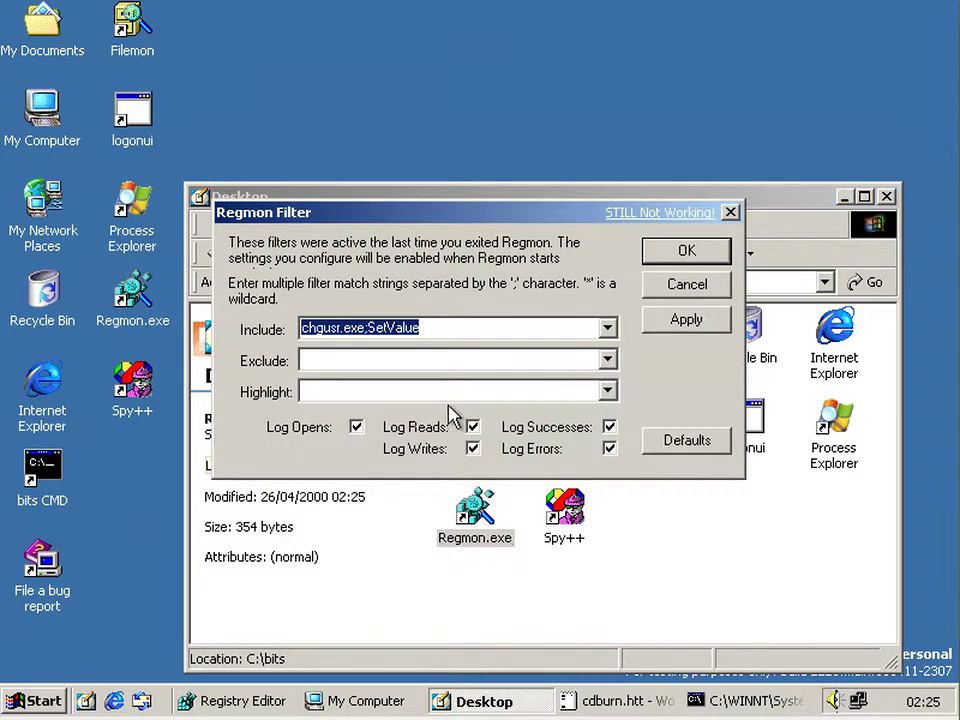
{"action": "type", "text": "explorer.ex"}
{"action": "key", "text": "Return"}
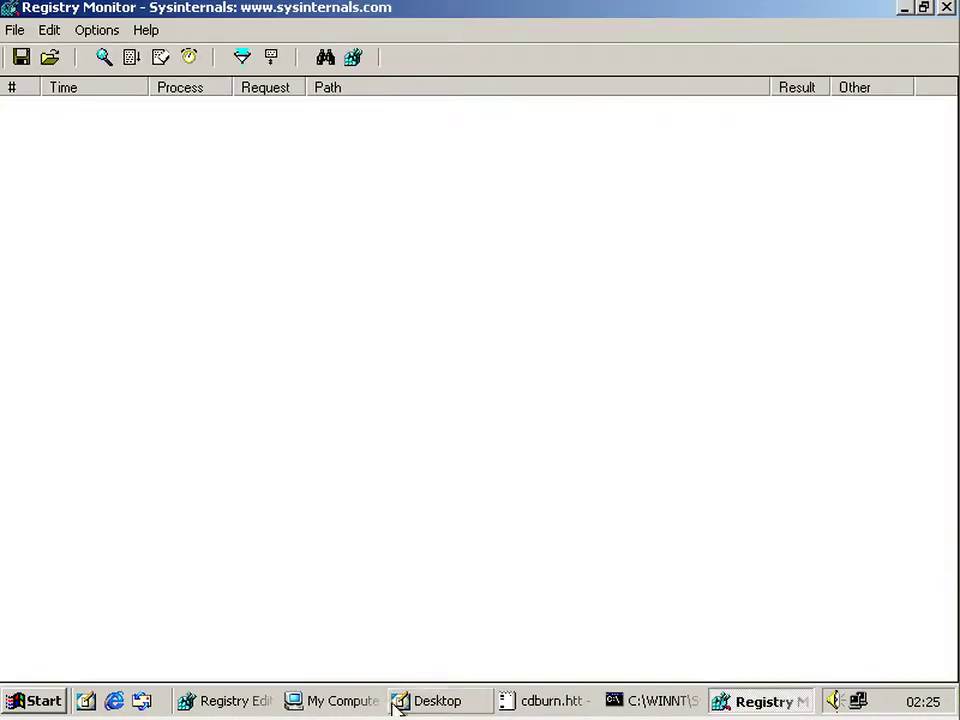
- Run Write to CD on Compact Disc (D:) while Regmon captures
{"action": "left_click", "coordinate": [374, 702]}
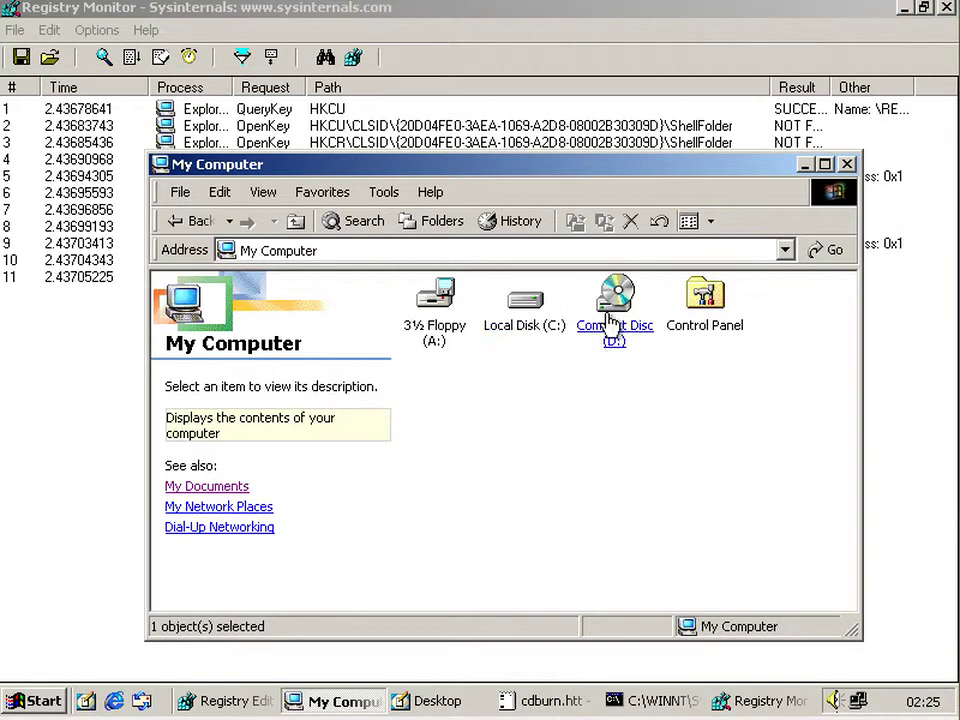
{"action": "right_click", "coordinate": [615, 318]}
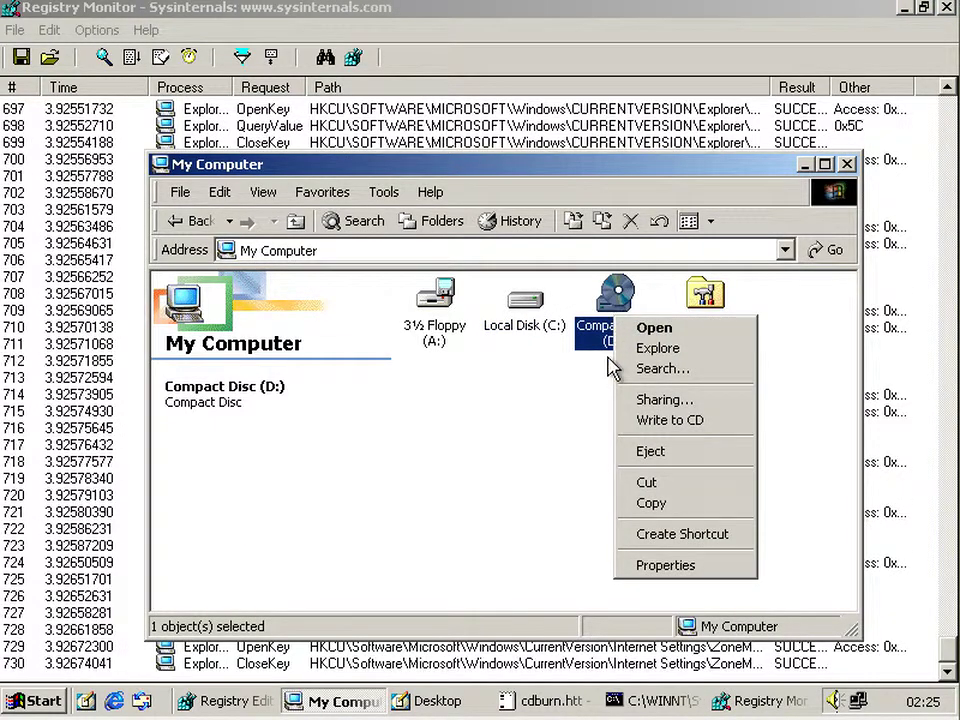
{"action": "left_click", "coordinate": [645, 420]}
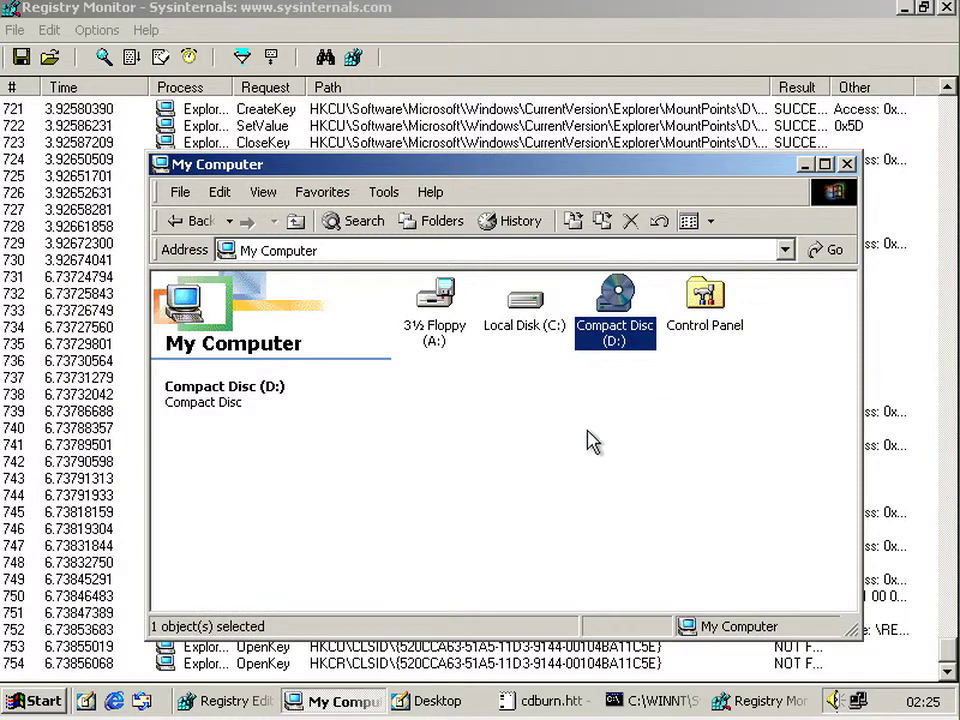
{"action": "left_click", "coordinate": [104, 57]}
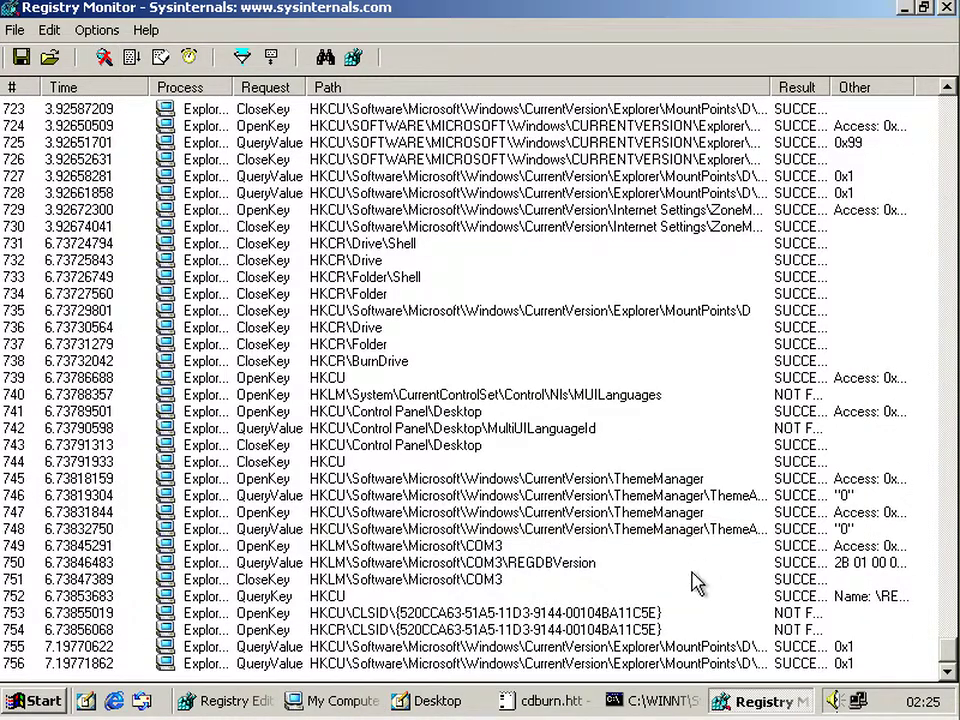
{"action": "left_click", "coordinate": [640, 632]}
{"action": "key", "text": "Up"}
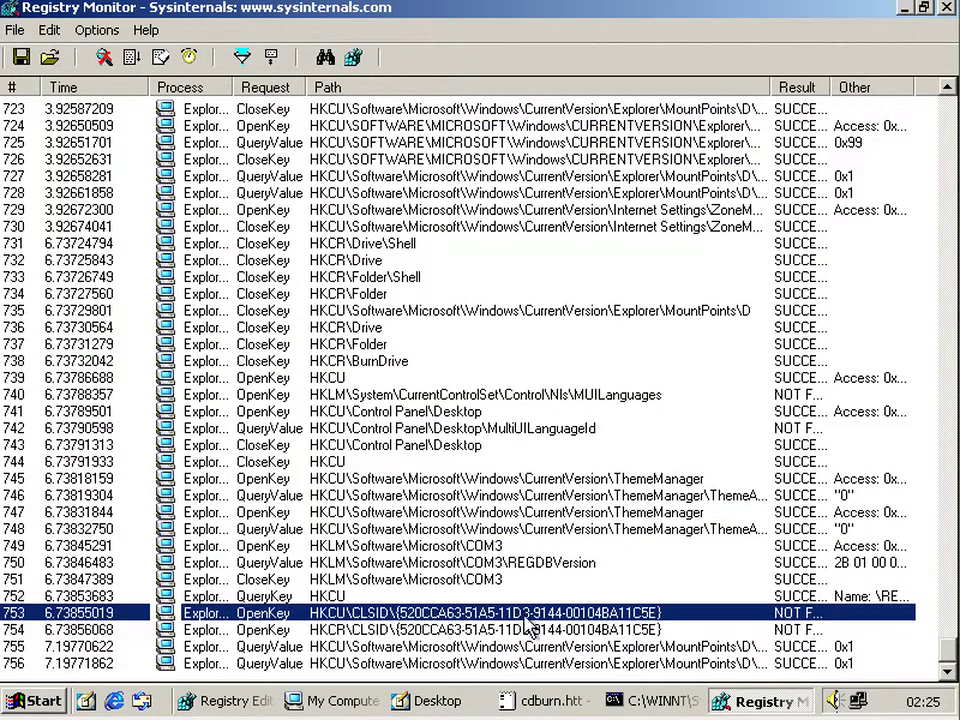
{"action": "key", "text": "Up"}
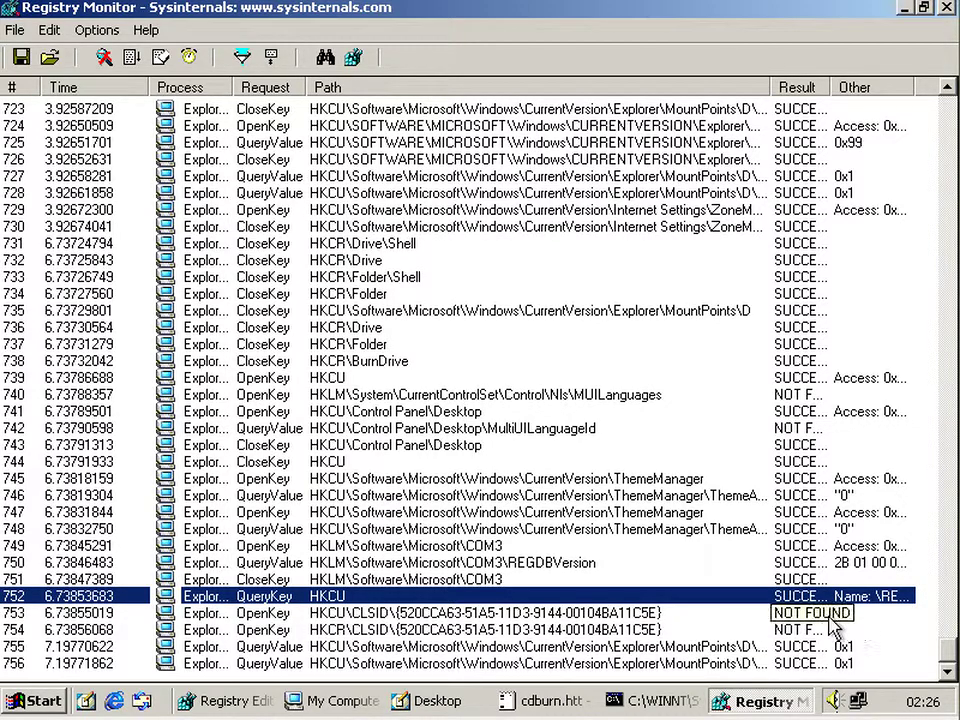
{"action": "left_click", "coordinate": [729, 617]}
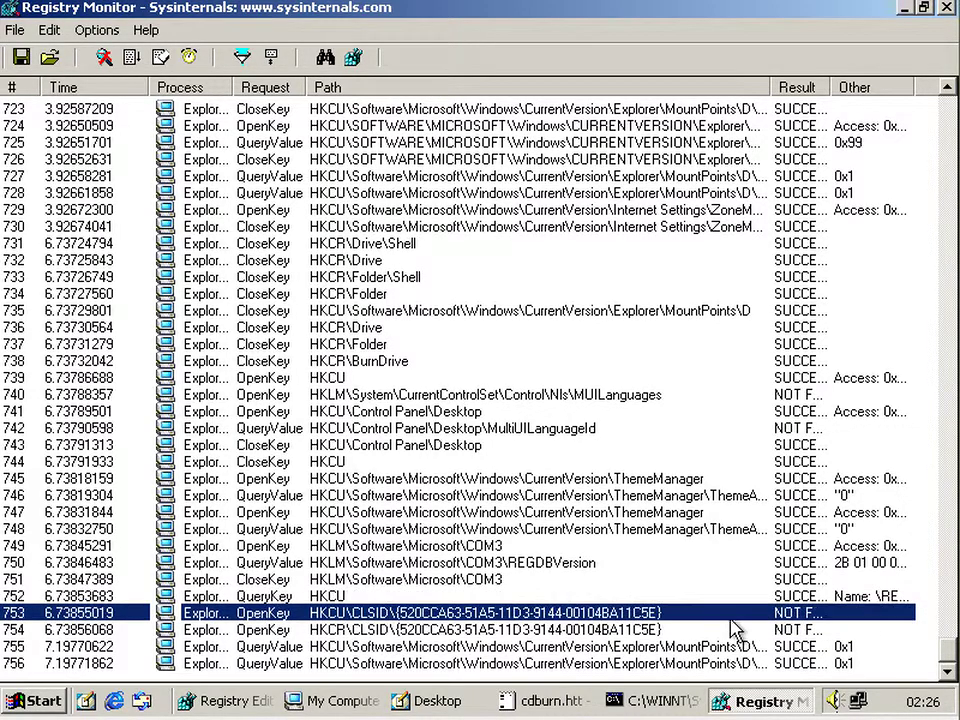
- Close Regmon and display whistler2223 shell32.dll string table 786 - RT_STRING - 1033
{"action": "left_click", "coordinate": [947, 8]}
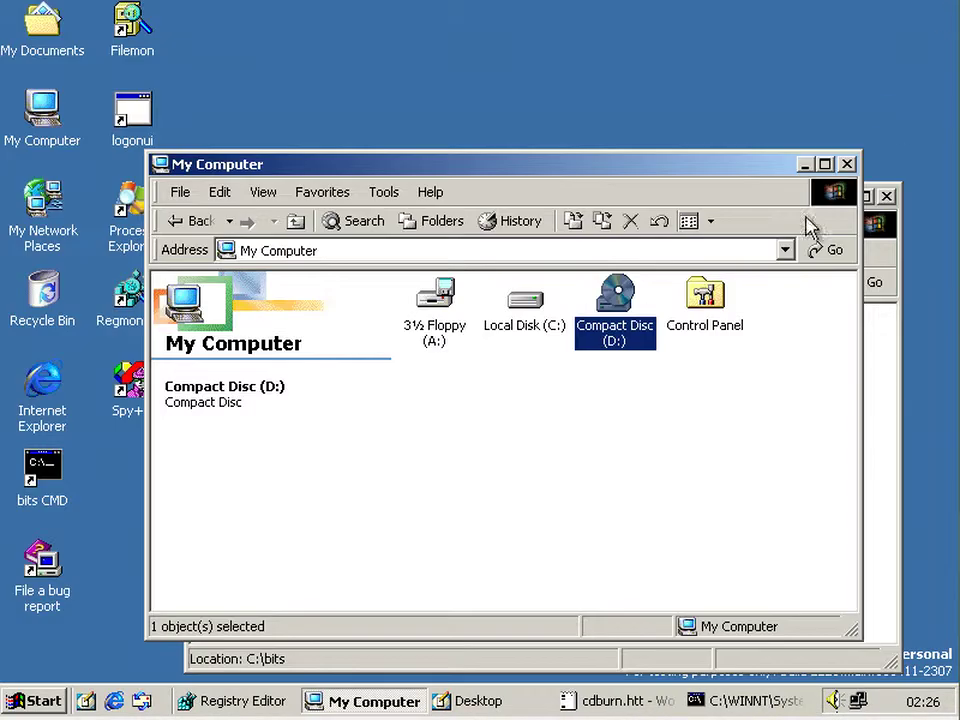
{"action": "left_click", "coordinate": [690, 445]}
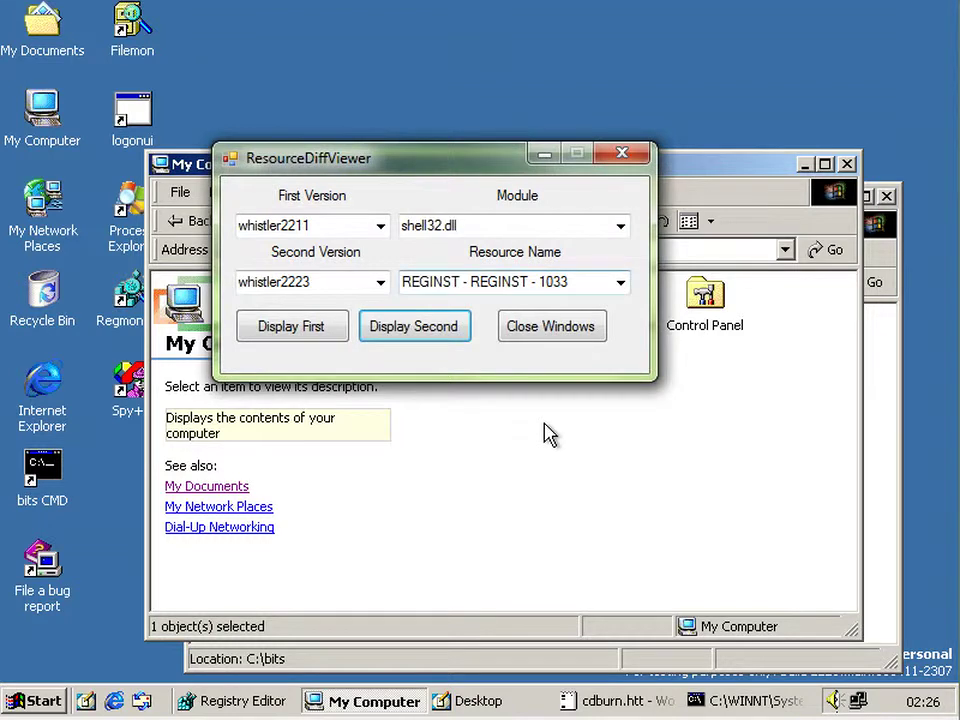
{"action": "key", "text": "alt+Down"}
{"action": "scroll", "coordinate": [543, 432], "scroll_direction": "down", "scroll_amount": 10}
{"action": "scroll", "coordinate": [515, 500], "scroll_direction": "down", "scroll_amount": 15}
{"action": "scroll", "coordinate": [515, 500], "scroll_direction": "down", "scroll_amount": 15}
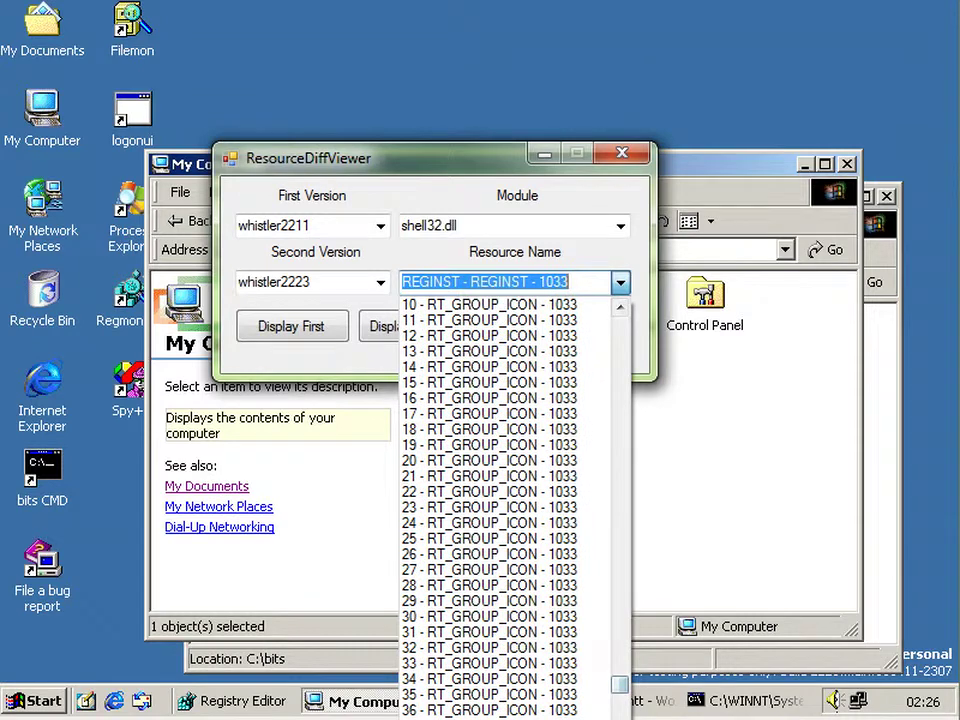
{"action": "scroll", "coordinate": [548, 600], "scroll_direction": "up", "scroll_amount": 10}
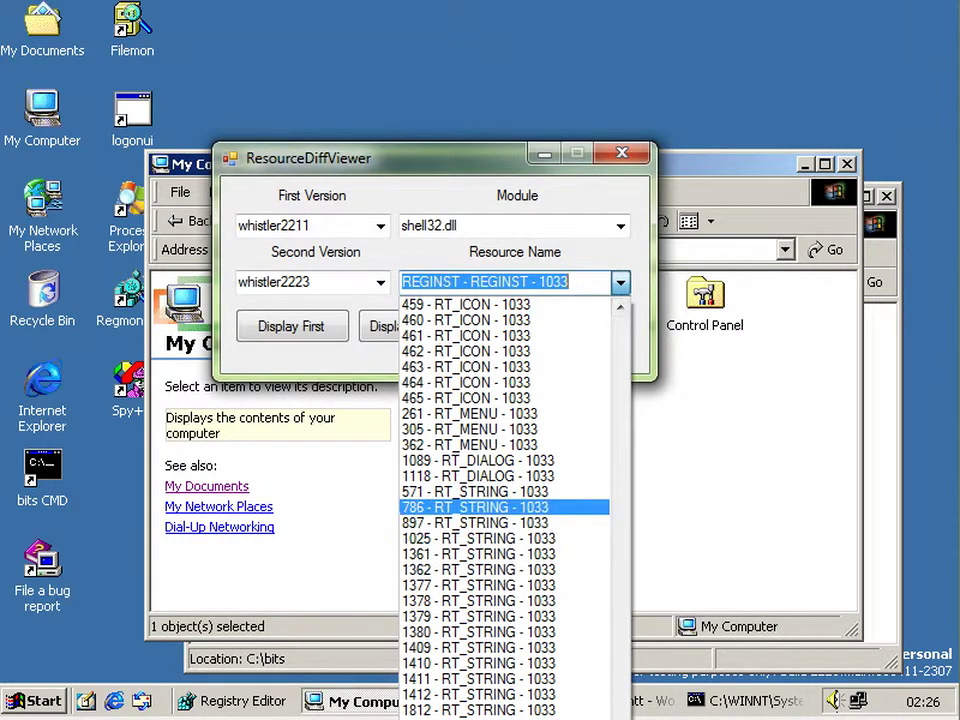
{"action": "left_click", "coordinate": [548, 508]}
{"action": "key", "text": "Tab"}
{"action": "key", "text": "Tab"}
{"action": "key", "text": "Return"}
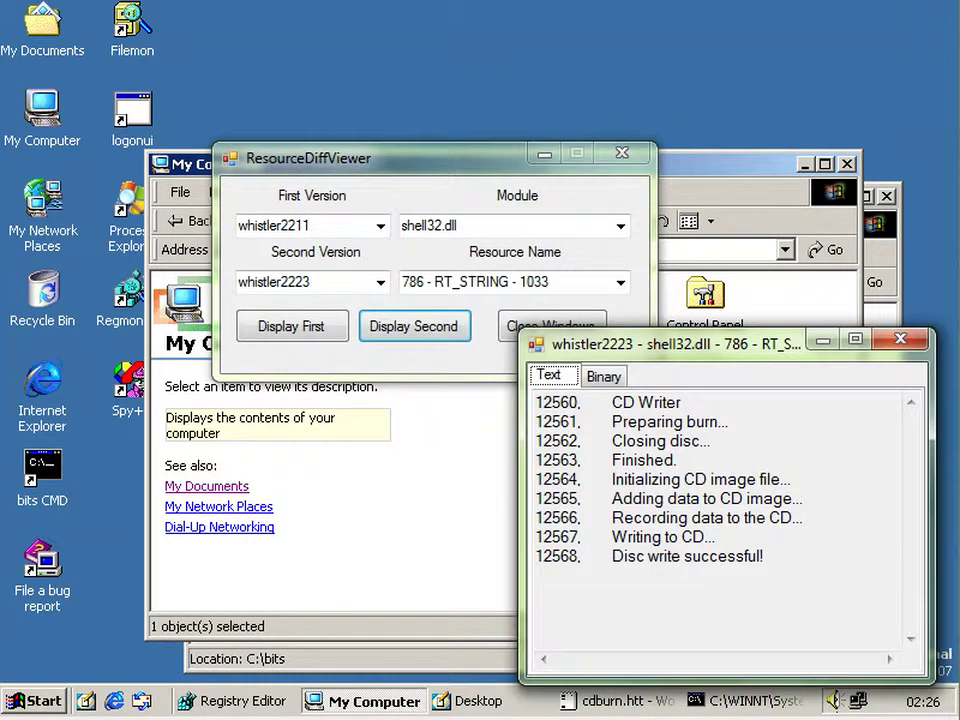
{"action": "left_click_drag", "start_coordinate": [680, 343], "coordinate": [591, 278]}
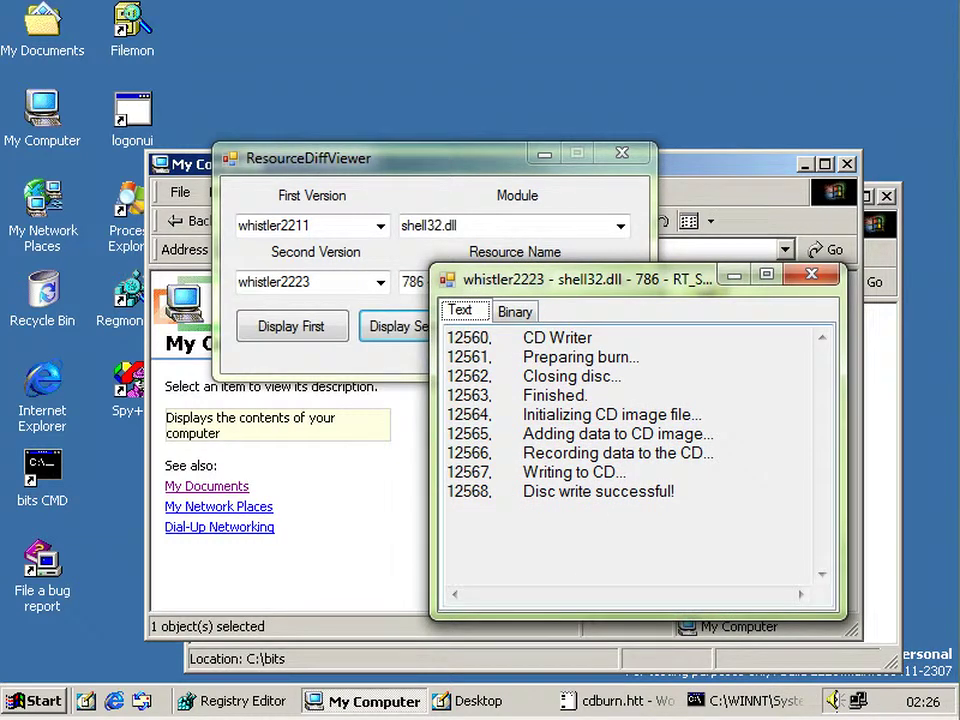
{"action": "key", "text": "Tab"}
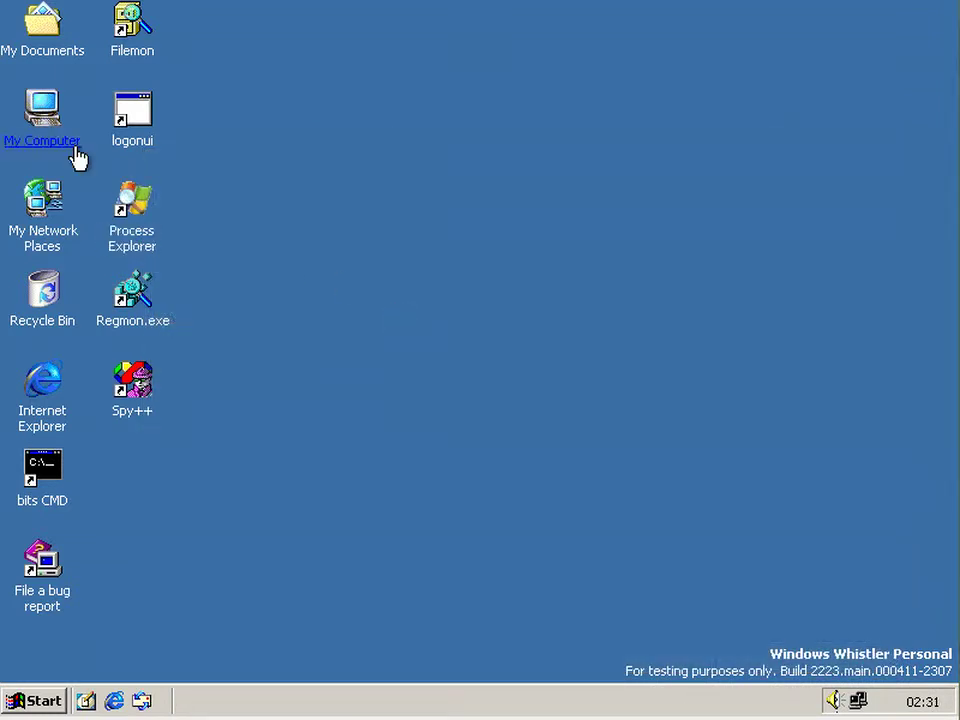
- Open C:\bits\DebugView from My Computer and maximize the window
{"action": "left_click", "coordinate": [42, 124]}
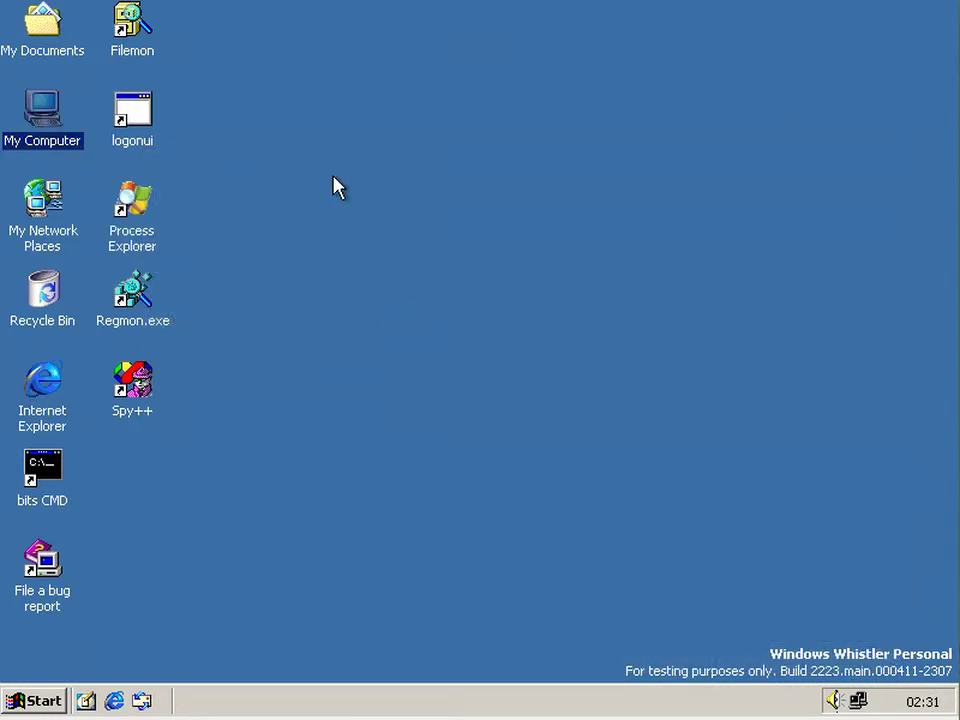
{"action": "key", "text": "Return"}
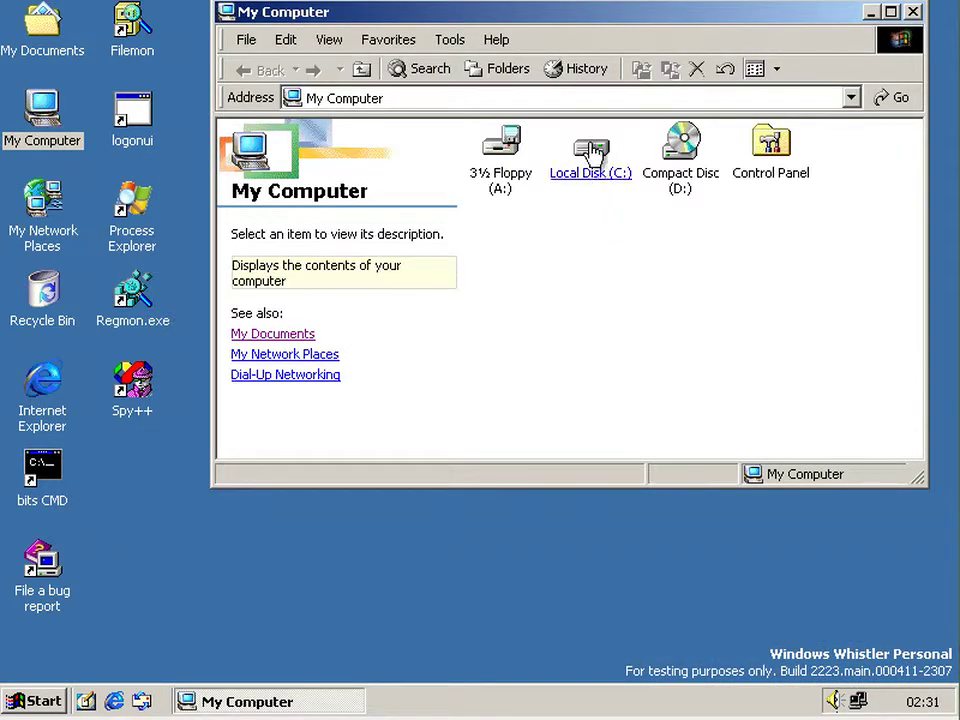
{"action": "left_click", "coordinate": [591, 150]}
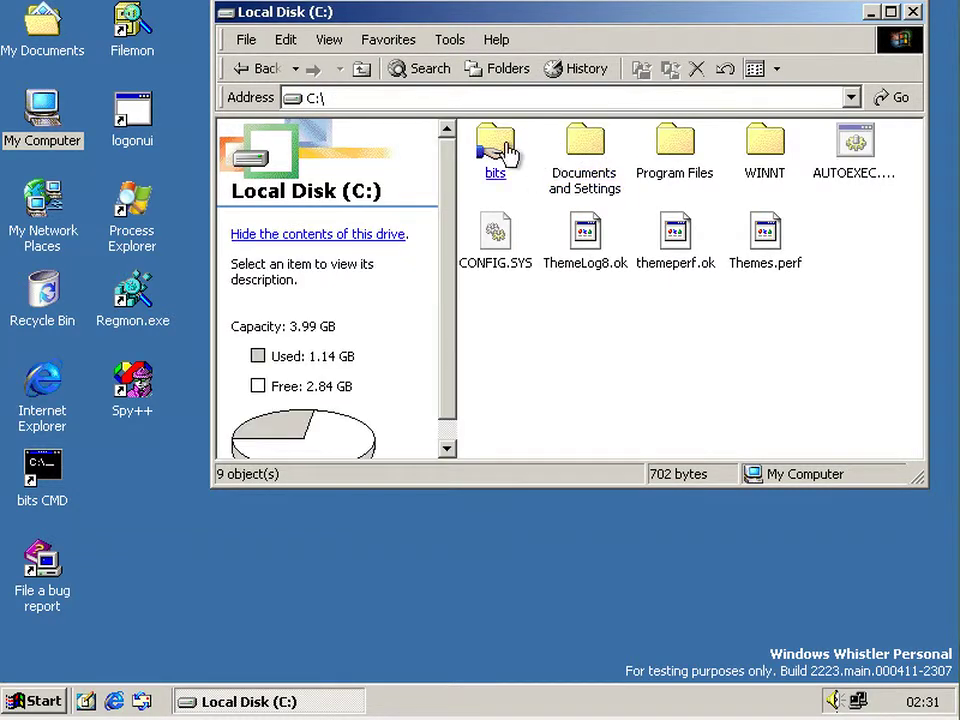
{"action": "left_click", "coordinate": [507, 152]}
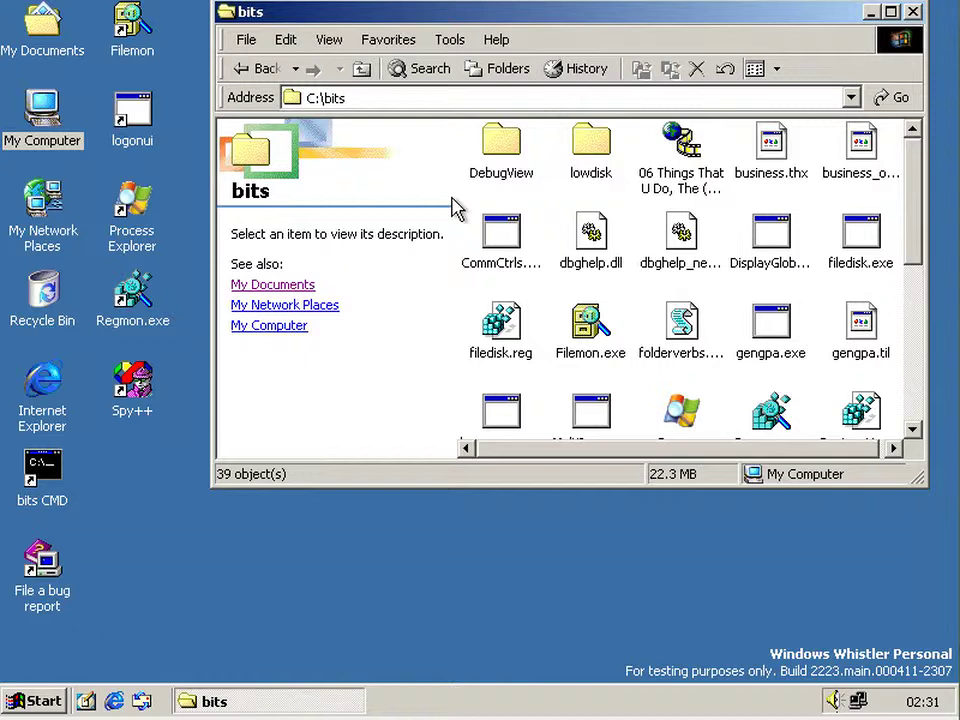
{"action": "left_click", "coordinate": [503, 143]}
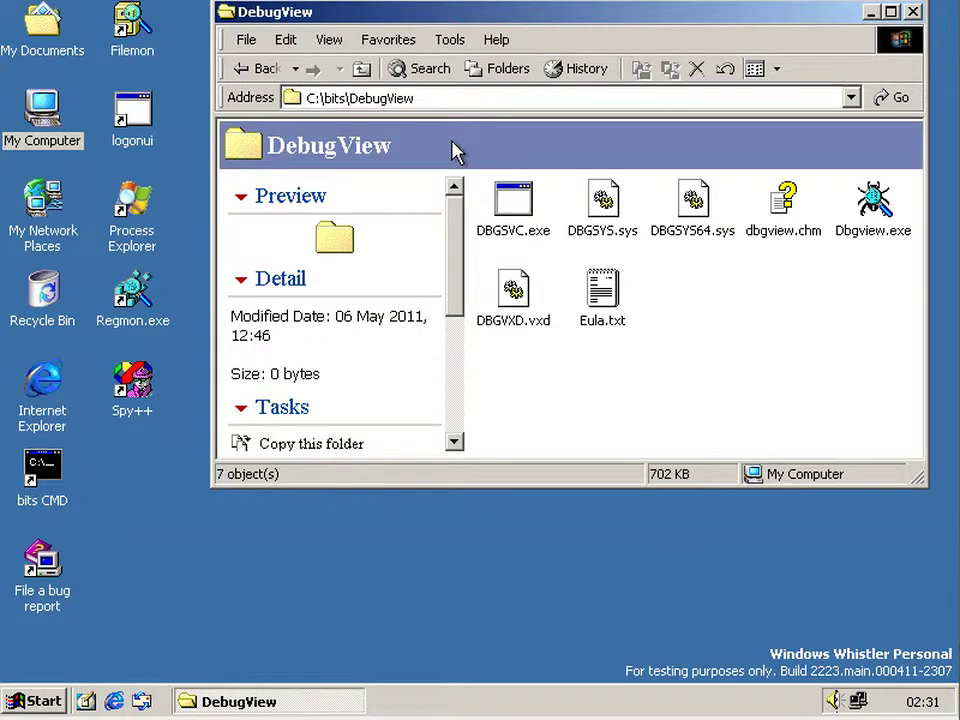
{"action": "double_click", "coordinate": [628, 21]}
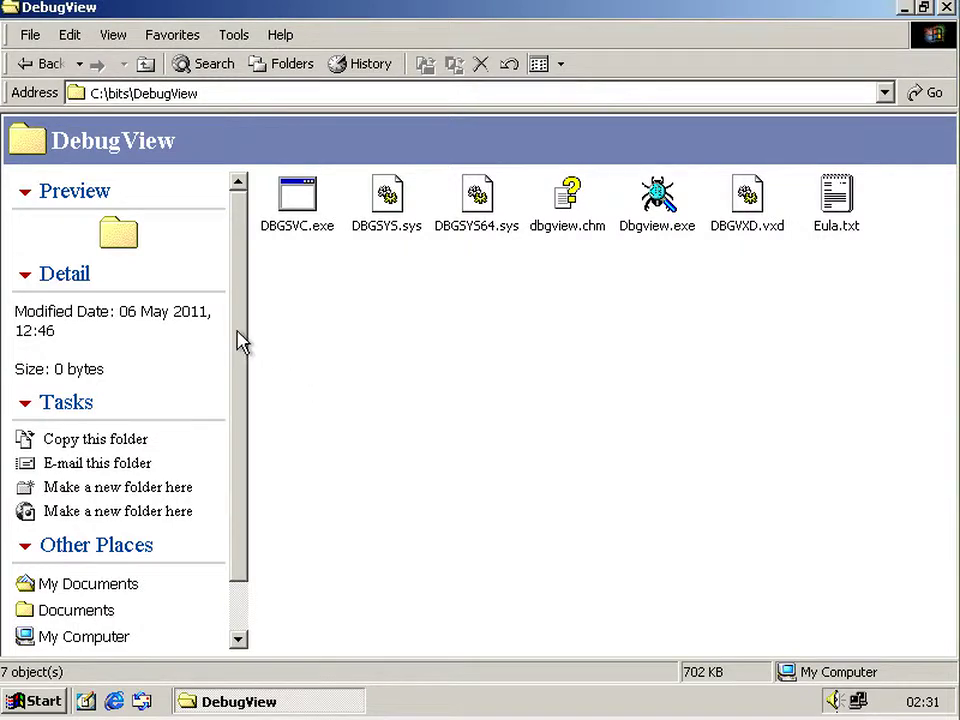
- Resize the task pane sections and collapse then expand Other Places
{"action": "mouse_move", "coordinate": [240, 343]}
{"action": "left_mouse_down"}
{"action": "mouse_move", "coordinate": [236, 467]}
{"action": "mouse_move", "coordinate": [246, 285]}
{"action": "left_mouse_up"}
{"action": "left_click_drag", "start_coordinate": [240, 441], "coordinate": [242, 516]}
{"action": "left_click", "coordinate": [37, 497]}
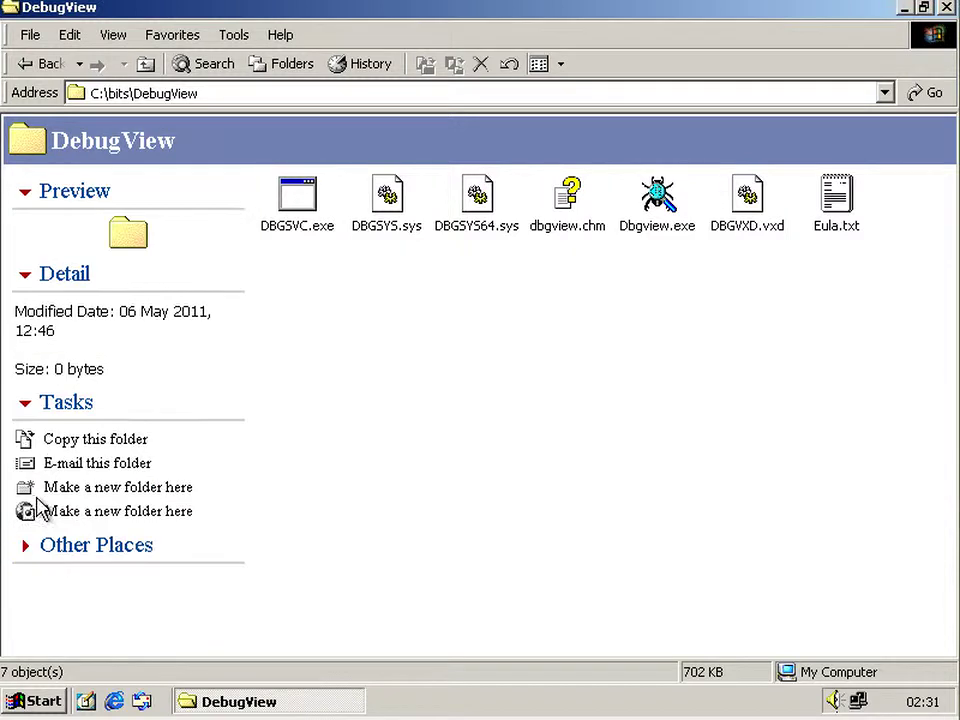
{"action": "left_click", "coordinate": [28, 550]}
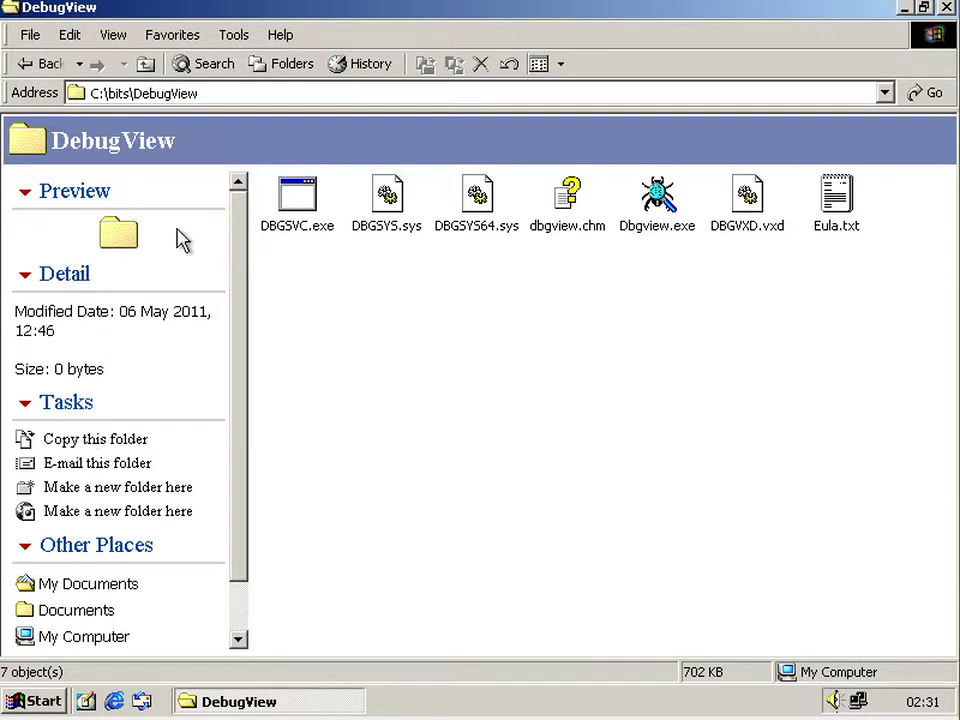
{"action": "scroll", "coordinate": [178, 238], "scroll_direction": "down", "scroll_amount": 2}
{"action": "scroll", "coordinate": [182, 495], "scroll_direction": "up", "scroll_amount": 2}
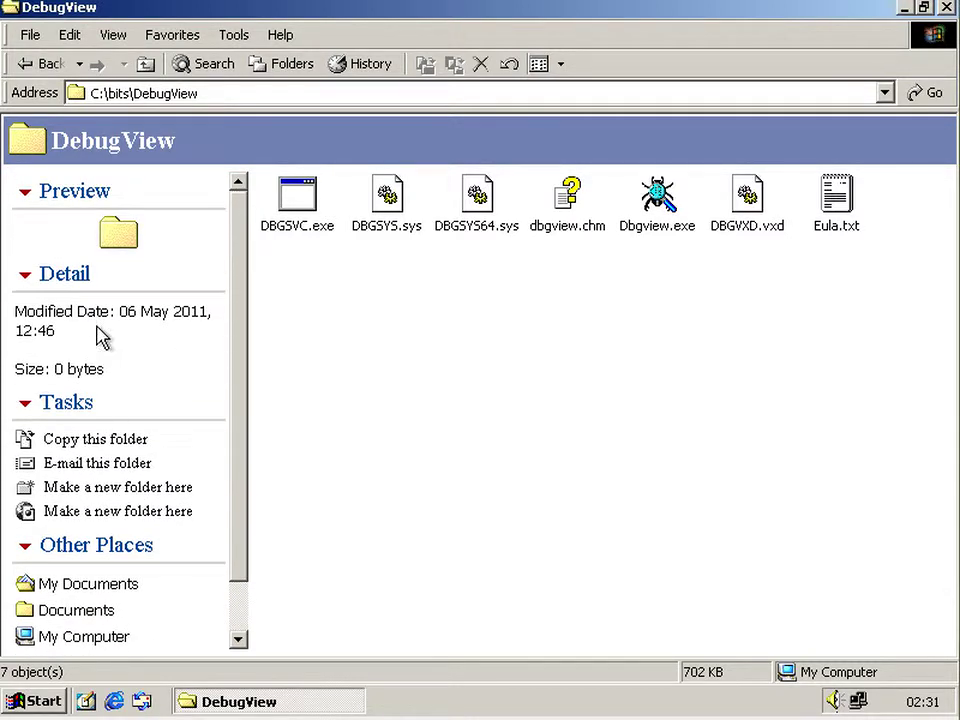
- Select DBGSVC.exe, then DBGSYS.sys, DBGSYS64.sys and dbgview.chm, viewing task-pane details
{"action": "left_click", "coordinate": [311, 210]}
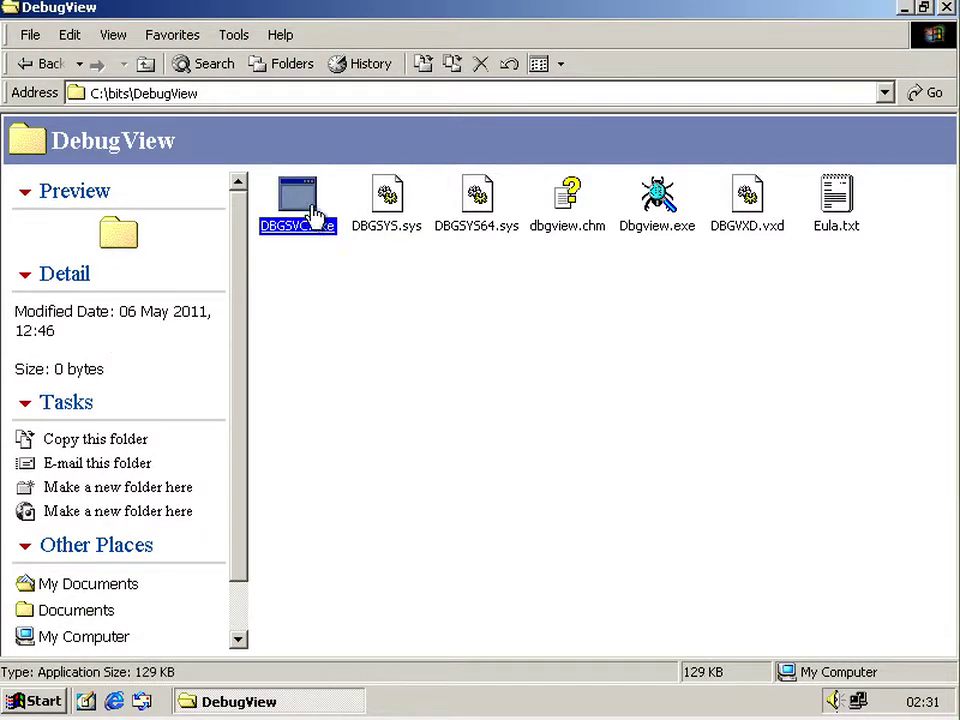
{"action": "left_click", "coordinate": [245, 432]}
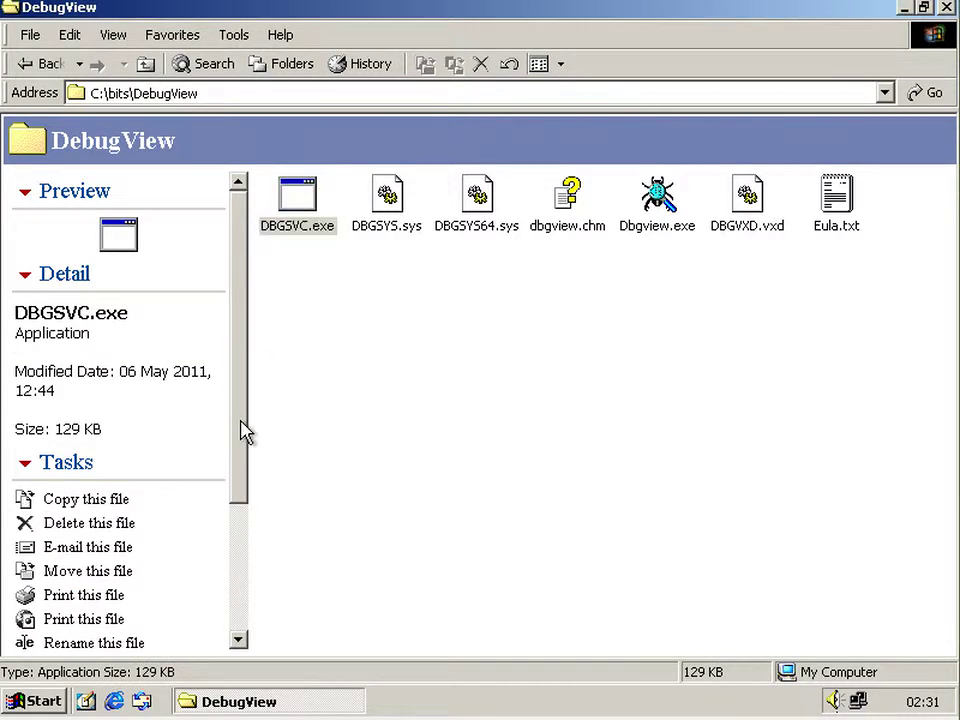
{"action": "left_click_drag", "start_coordinate": [245, 432], "coordinate": [242, 579]}
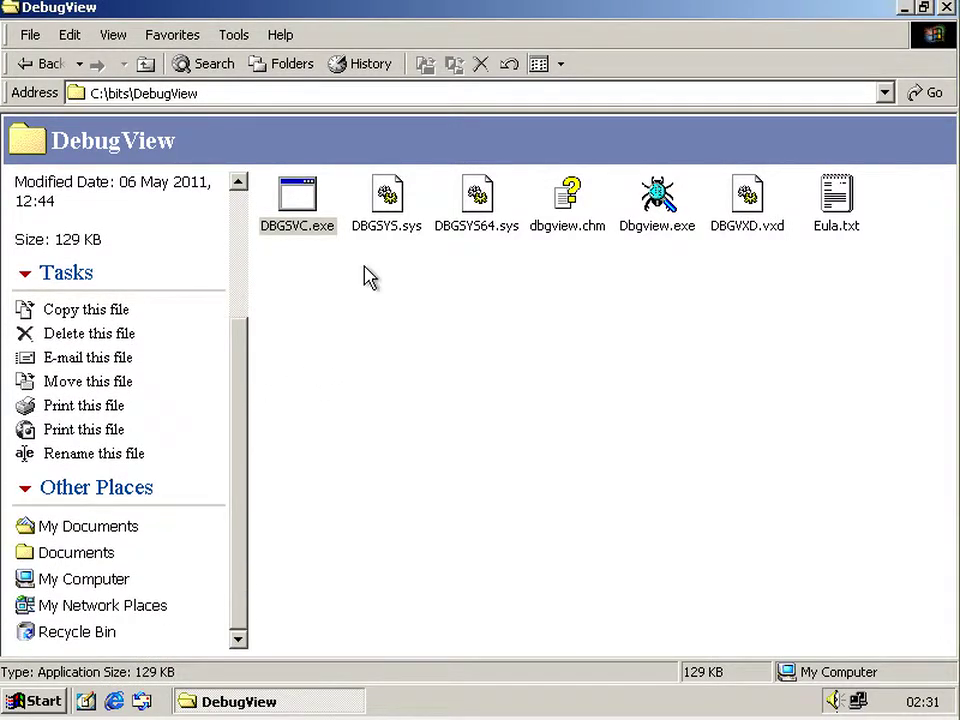
{"action": "mouse_move", "coordinate": [339, 250]}
{"action": "left_mouse_down"}
{"action": "mouse_move", "coordinate": [595, 192]}
{"action": "mouse_move", "coordinate": [669, 189]}
{"action": "left_mouse_up"}
{"action": "left_click", "coordinate": [436, 305]}
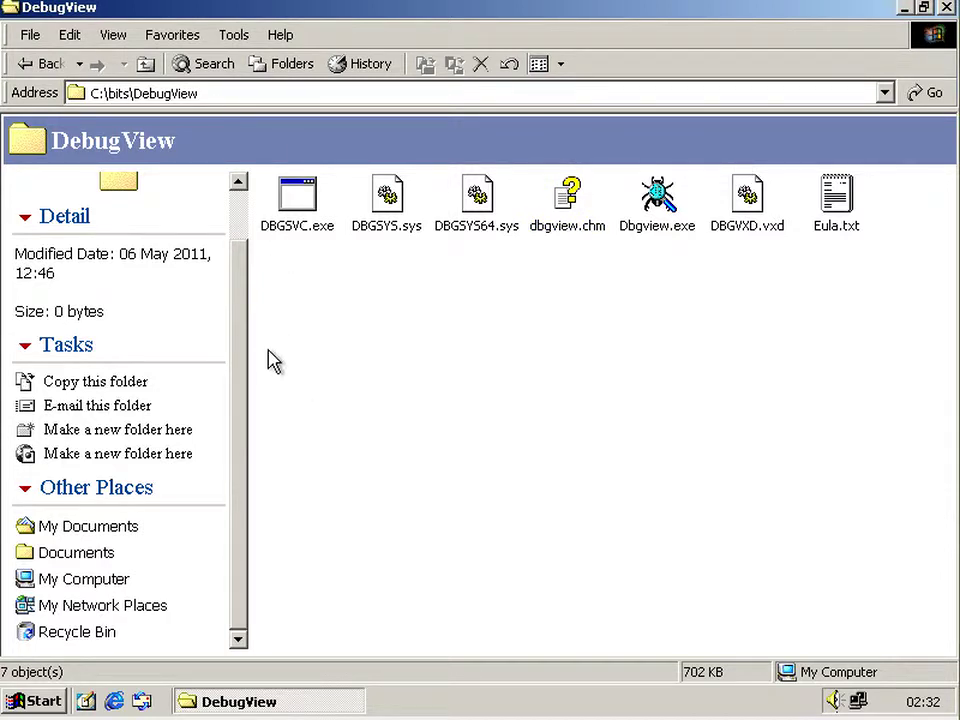
{"action": "left_click", "coordinate": [240, 210]}
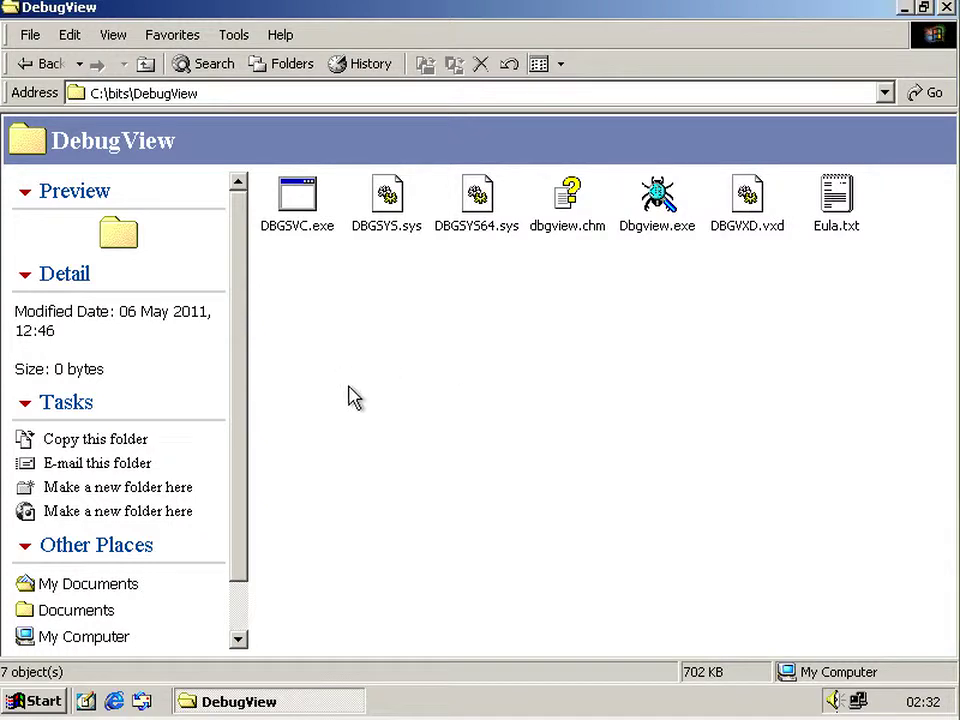
- Open the DebugView folder's desktop.ini in Notepad from a recalled Run command
{"action": "left_click", "coordinate": [32, 697]}
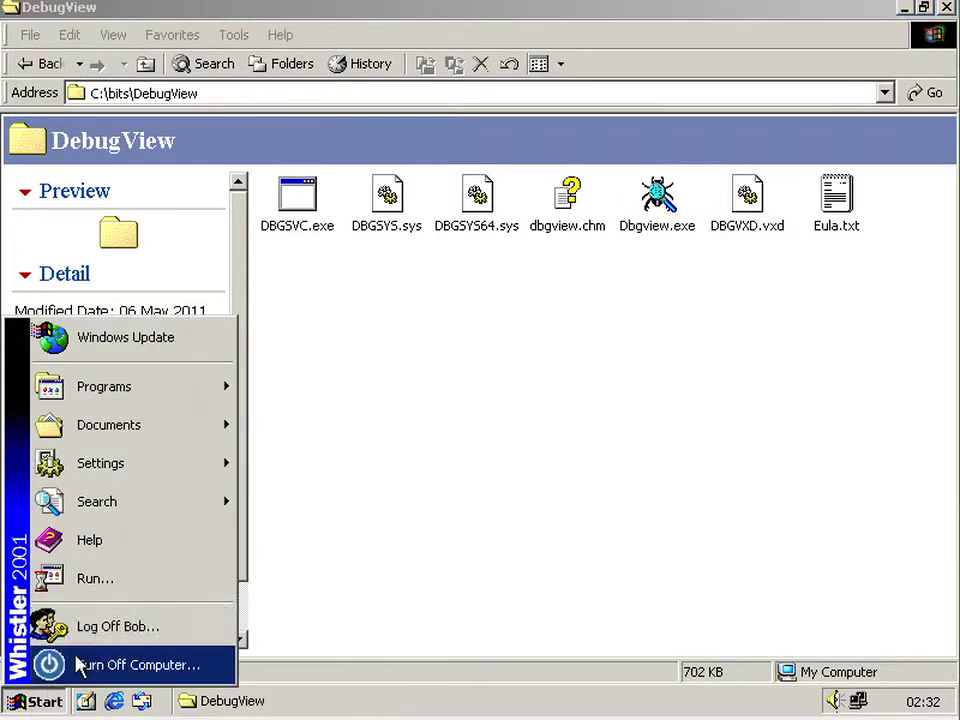
{"action": "left_click", "coordinate": [111, 604]}
{"action": "key", "text": "Down"}
{"action": "key", "text": "Down"}
{"action": "key", "text": "Down"}
{"action": "key", "text": "Down"}
{"action": "key", "text": "Down"}
{"action": "left_click", "coordinate": [160, 637]}
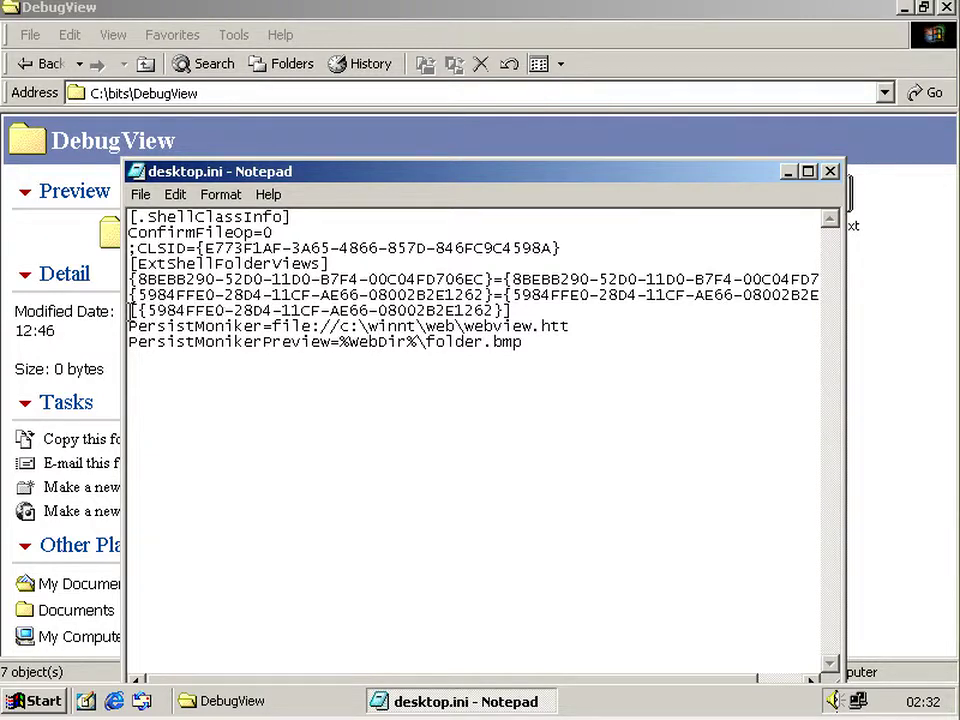
- Start the Customize This Folder wizard for DebugView, then cancel it at template choice
{"action": "right_click", "coordinate": [922, 393]}
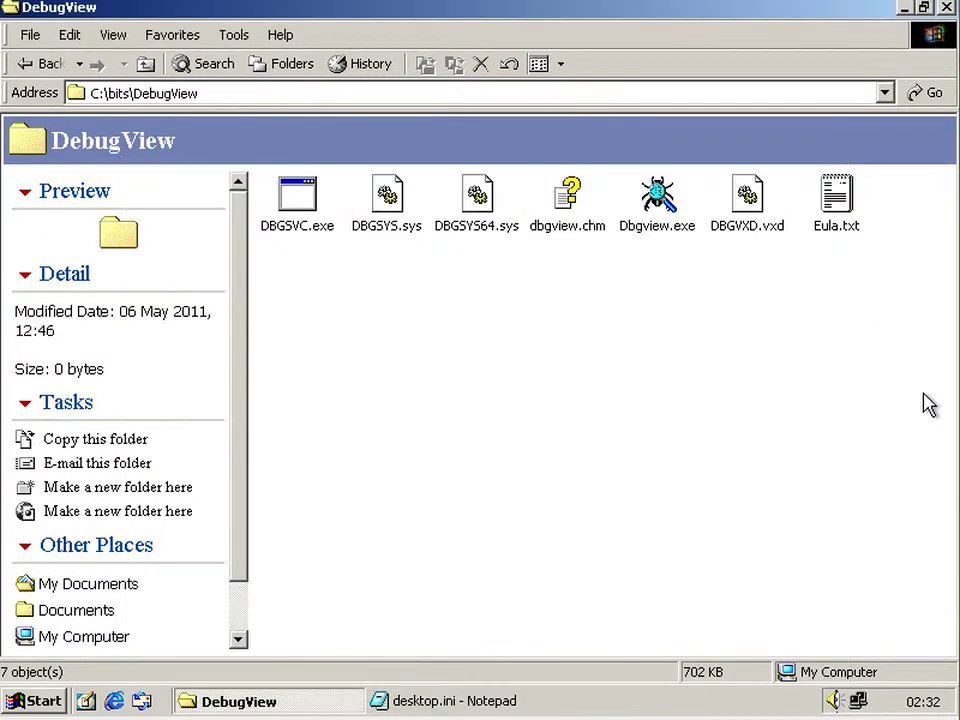
{"action": "left_click", "coordinate": [843, 509]}
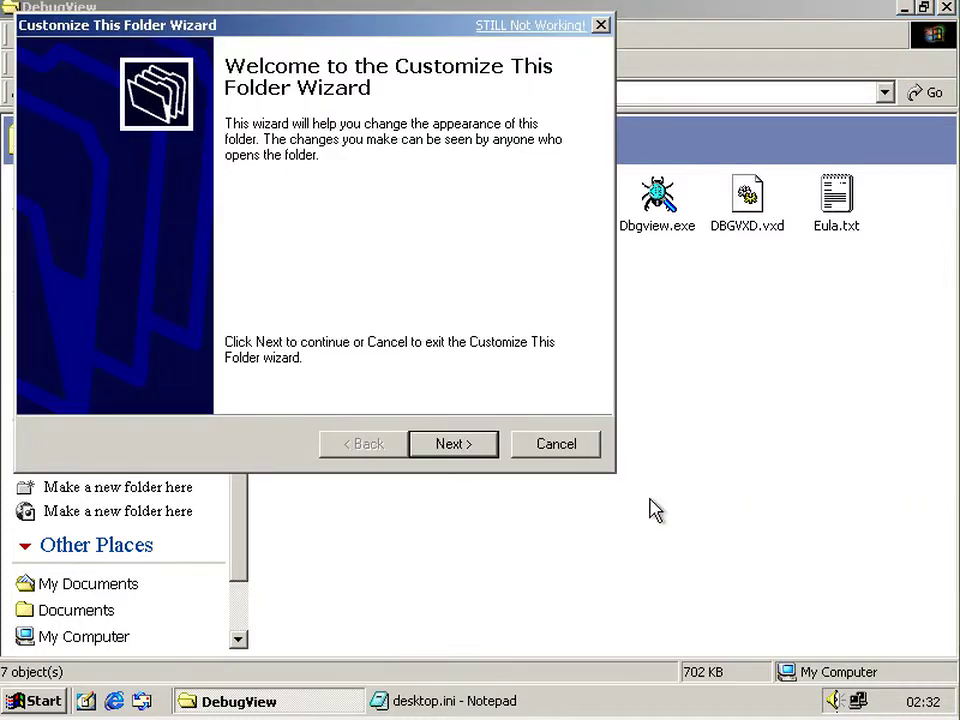
{"action": "left_click", "coordinate": [449, 447]}
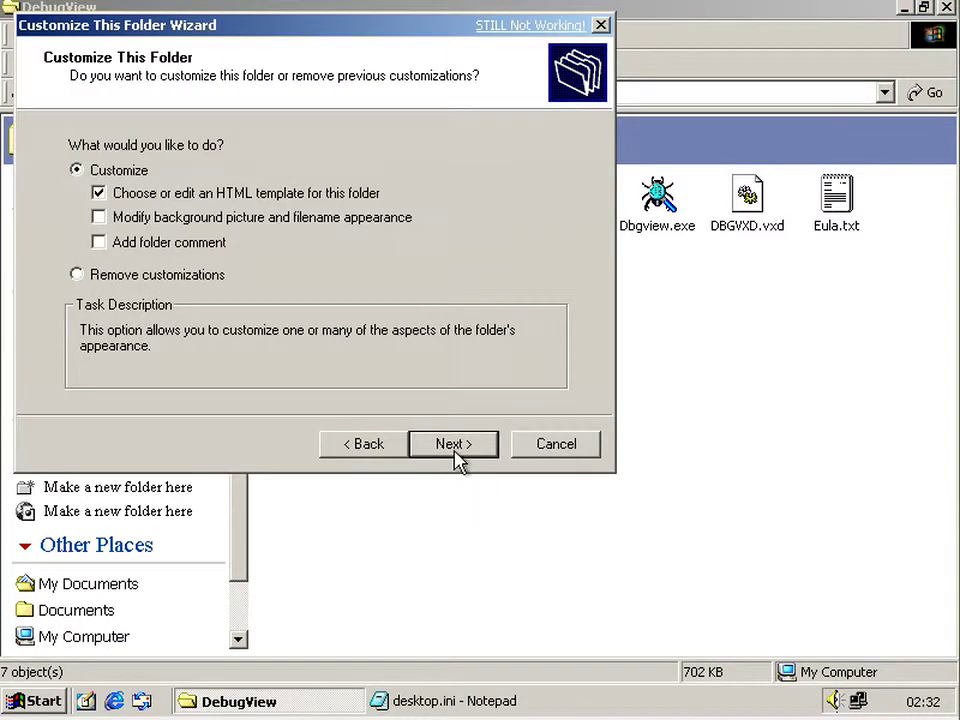
{"action": "left_click", "coordinate": [454, 446]}
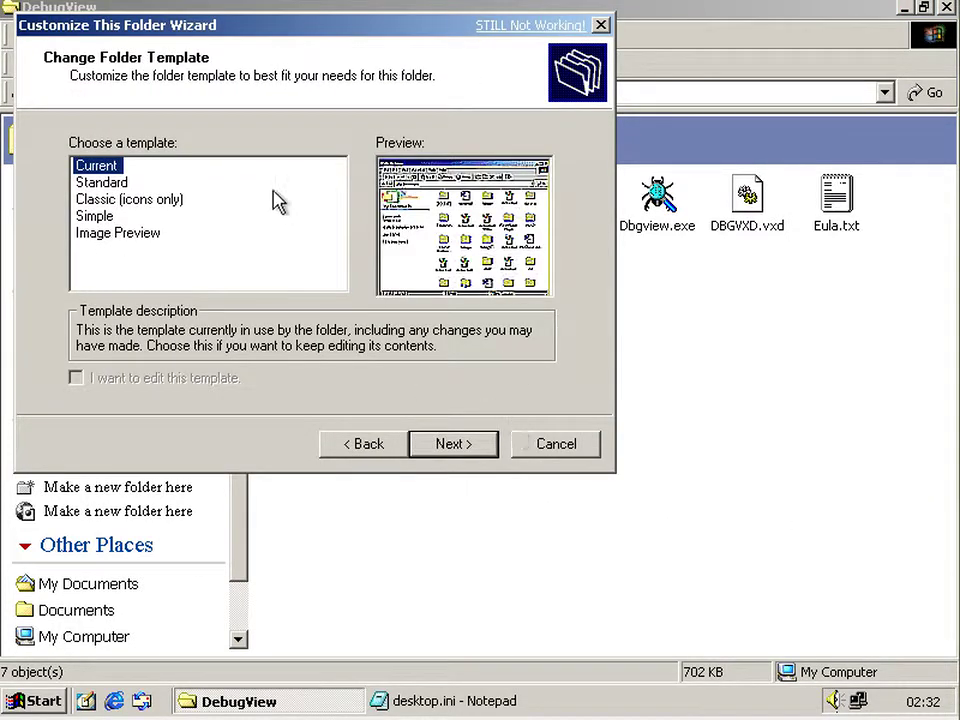
{"action": "left_click", "coordinate": [573, 450]}
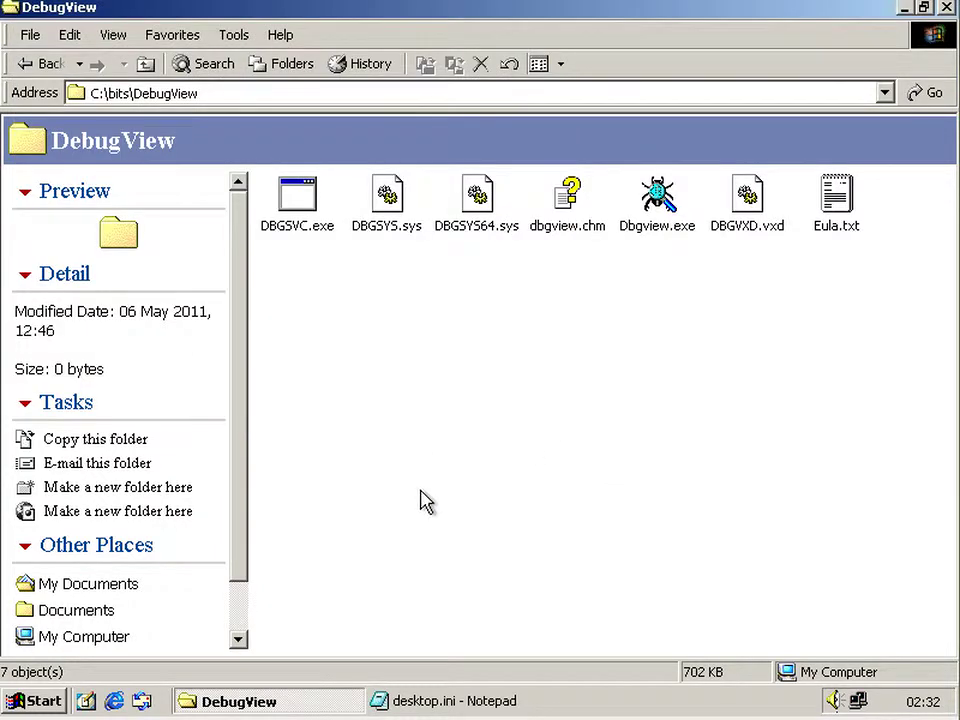
- Inspect the PersistMoniker webview.htt lines in desktop.ini, then close Notepad
{"action": "left_click", "coordinate": [455, 703]}
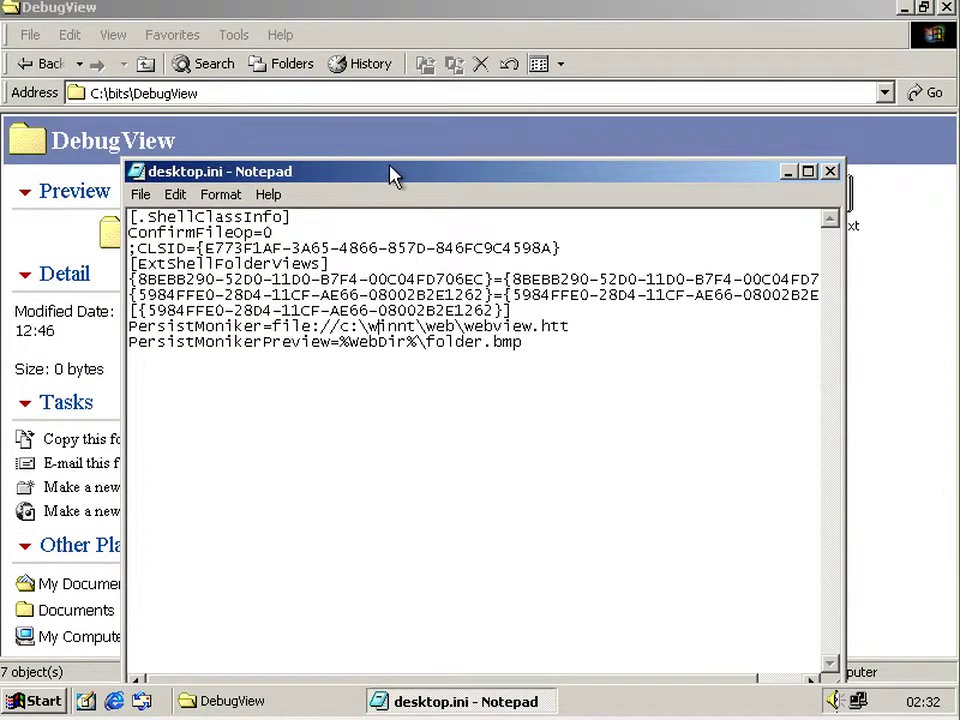
{"action": "left_click_drag", "start_coordinate": [392, 179], "coordinate": [418, 201]}
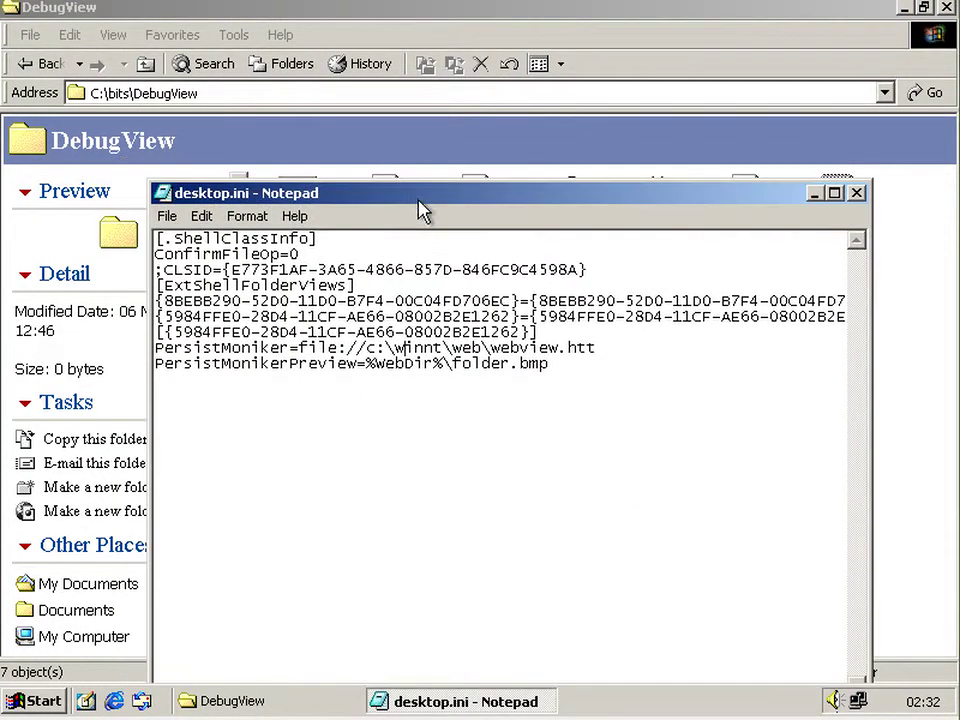
{"action": "left_click", "coordinate": [181, 349]}
{"action": "left_click", "coordinate": [631, 348]}
{"action": "left_click_drag", "start_coordinate": [604, 349], "coordinate": [579, 360]}
{"action": "left_click", "coordinate": [336, 347]}
{"action": "left_click", "coordinate": [856, 193]}
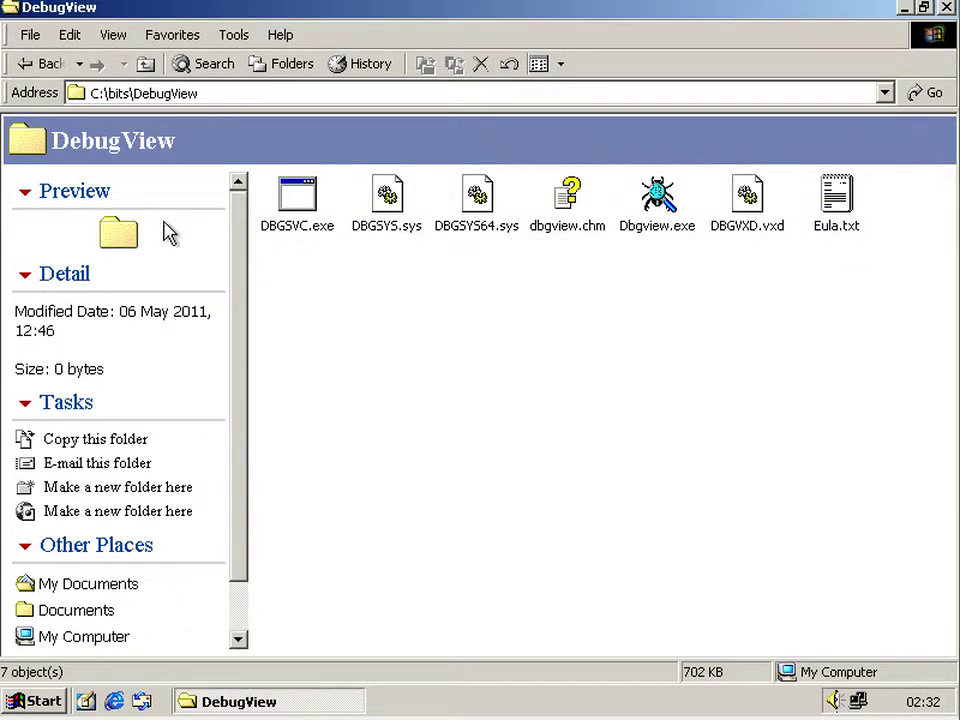
{"action": "scroll", "coordinate": [150, 410], "scroll_direction": "down", "scroll_amount": 1}
{"action": "scroll", "coordinate": [152, 420], "scroll_direction": "up", "scroll_amount": 1}
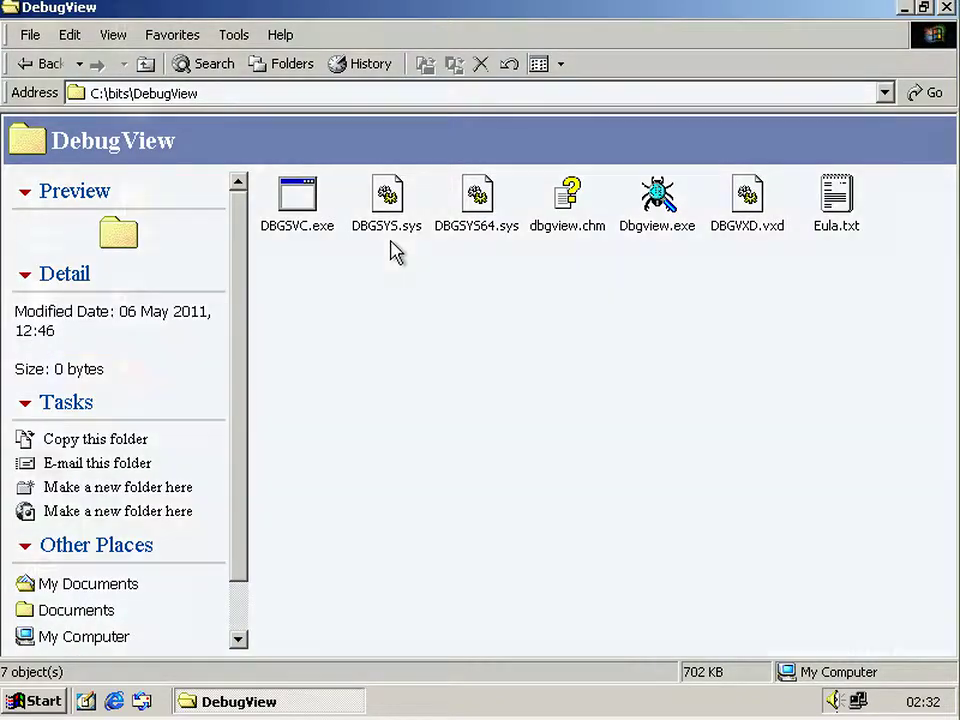
{"action": "left_click_drag", "start_coordinate": [392, 245], "coordinate": [255, 165]}
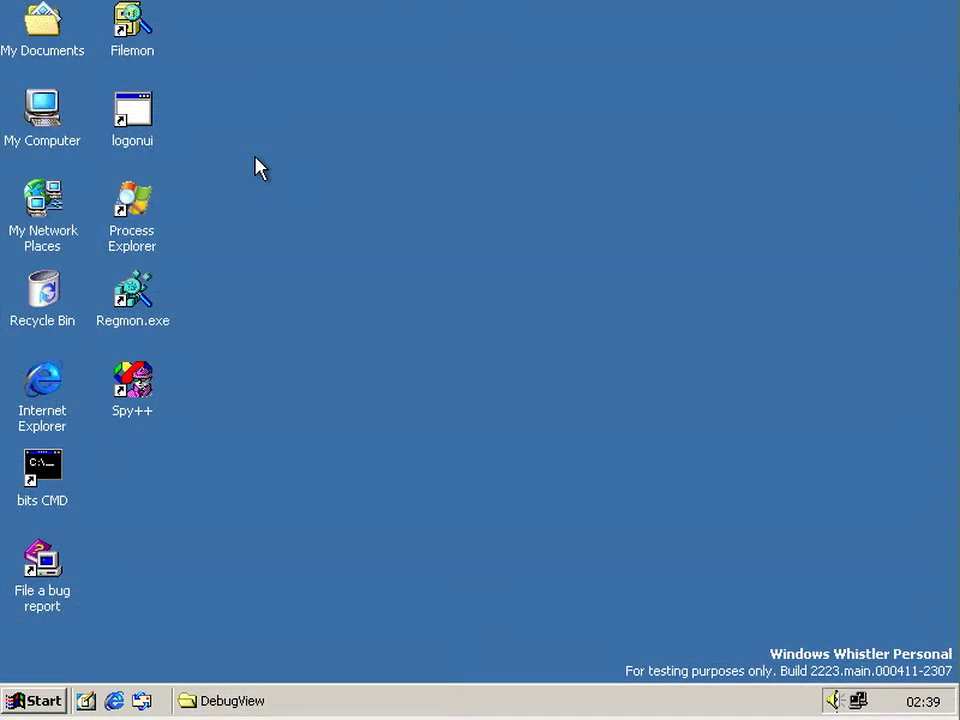